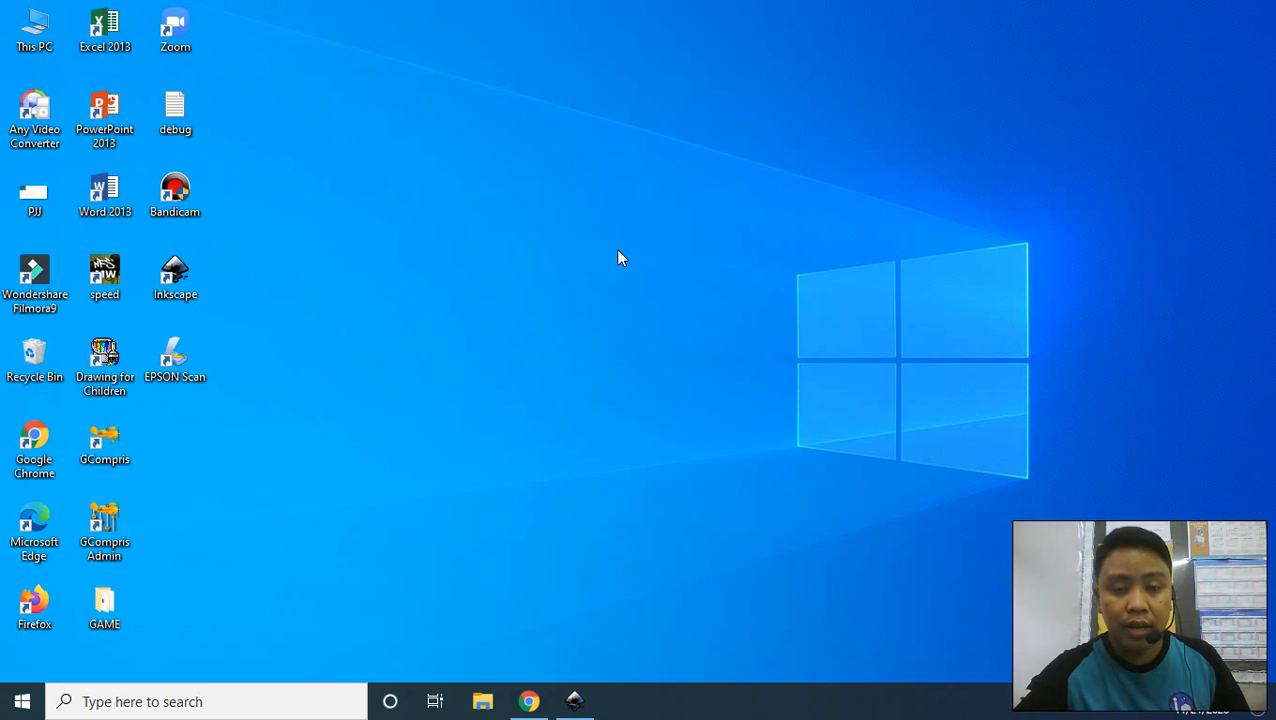
{"action": "right_click", "coordinate": [547, 157]}
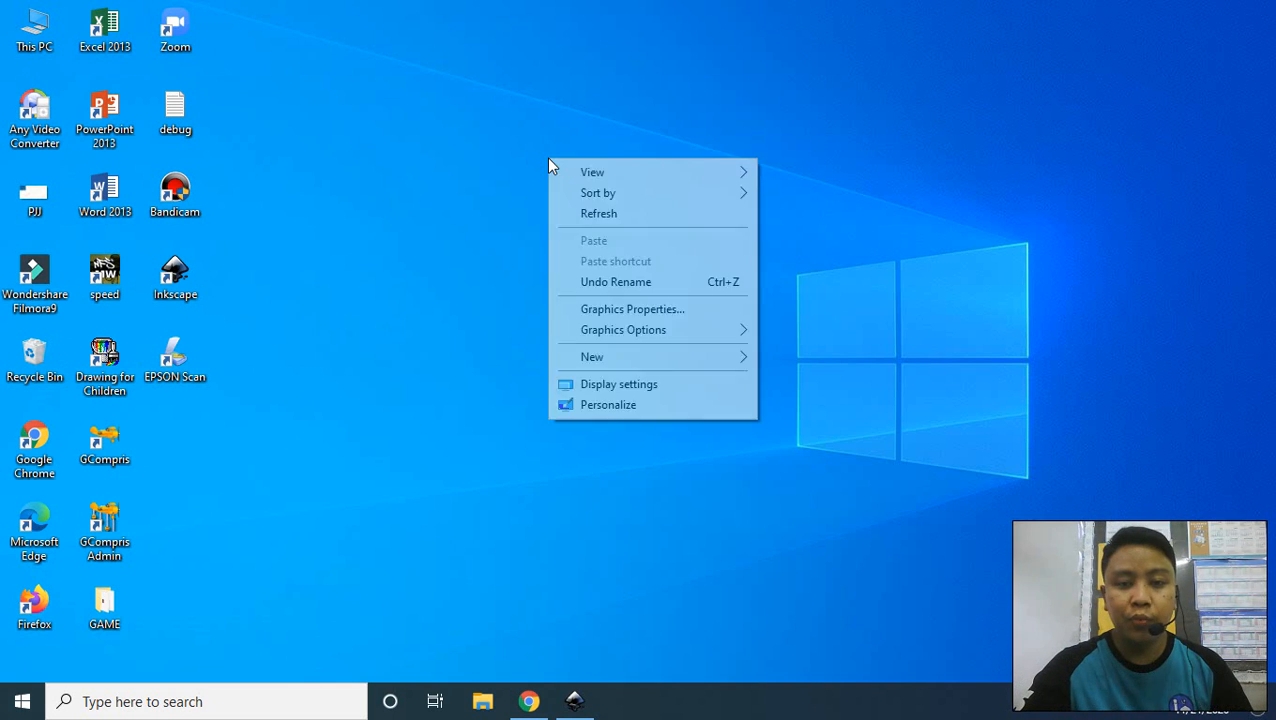
{"action": "left_click", "coordinate": [603, 215]}
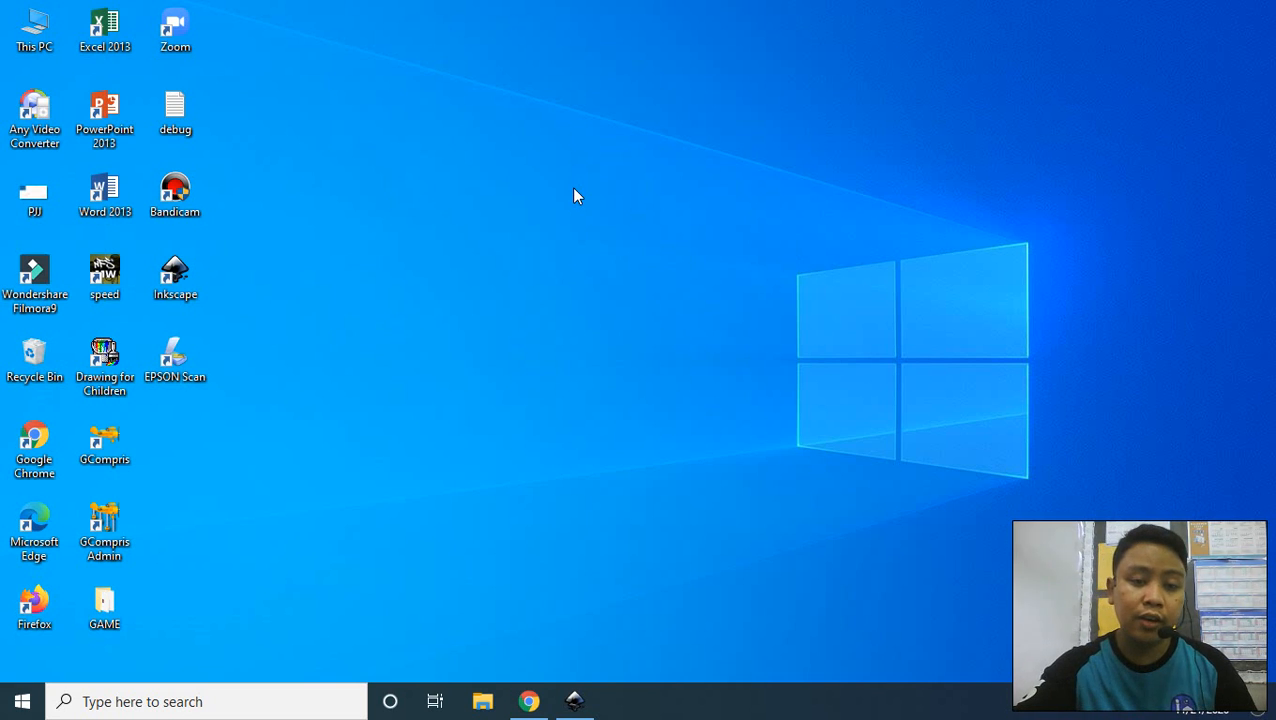
{"action": "right_click", "coordinate": [434, 137]}
{"action": "left_click", "coordinate": [484, 193]}
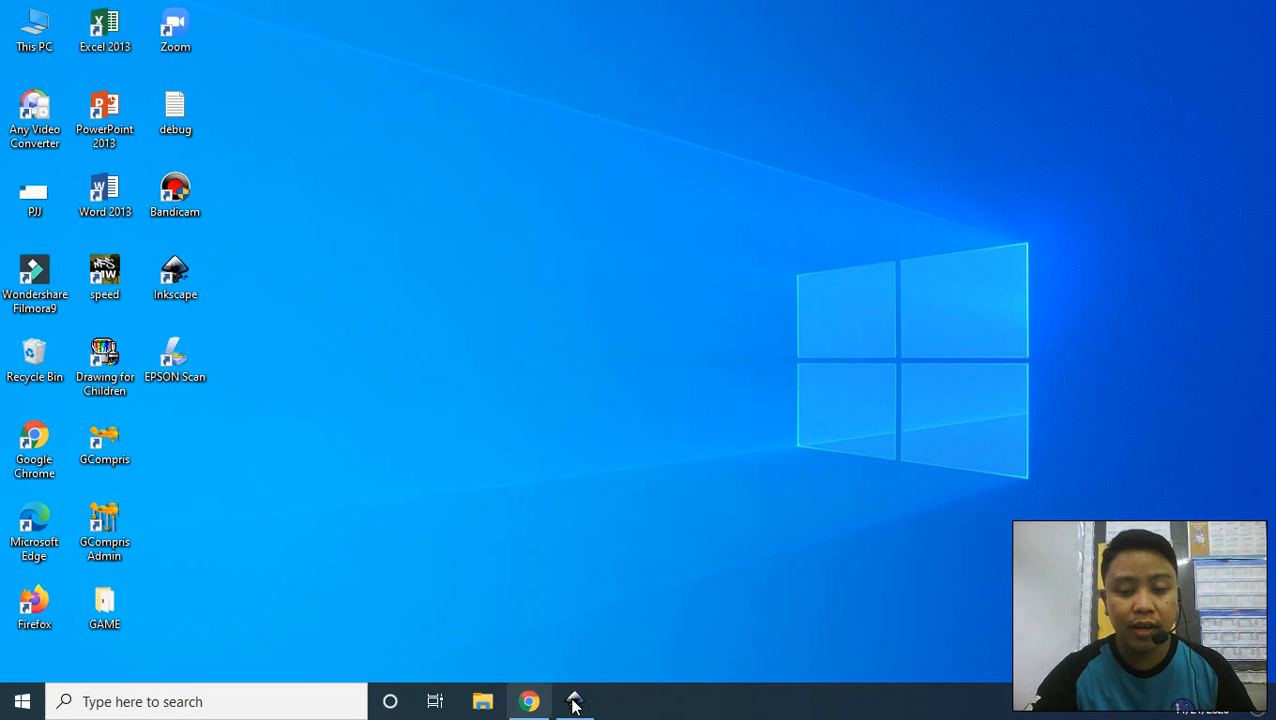
- Switch to the open Inkscape drawing TUGAS 2 nama kelas.svg
{"action": "mouse_move", "coordinate": [585, 708]}
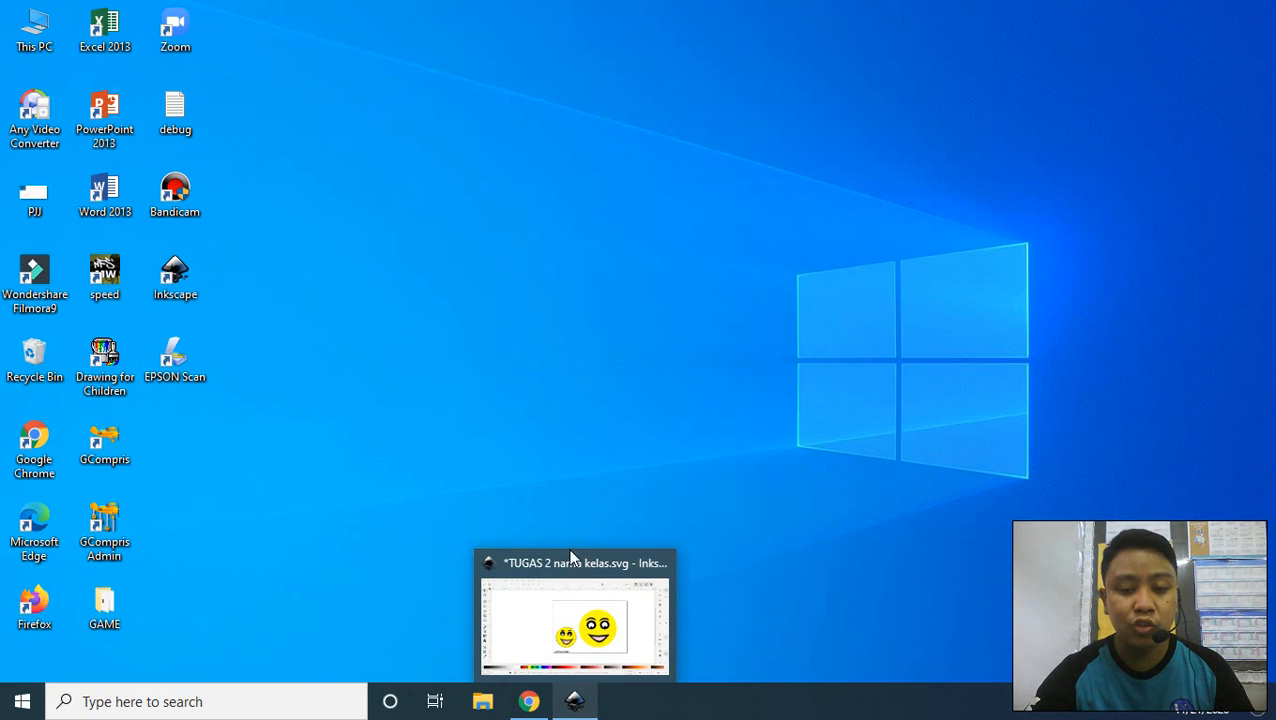
{"action": "left_click", "coordinate": [586, 707]}
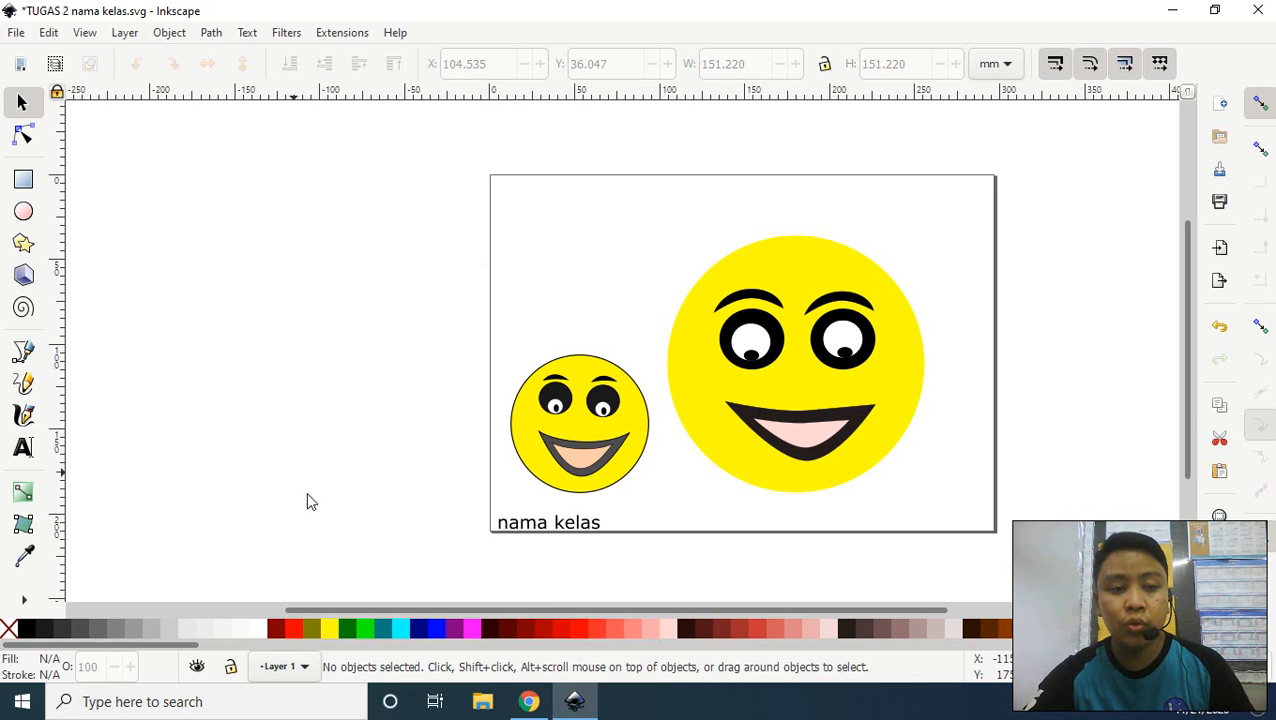
{"action": "left_click", "coordinate": [22, 214]}
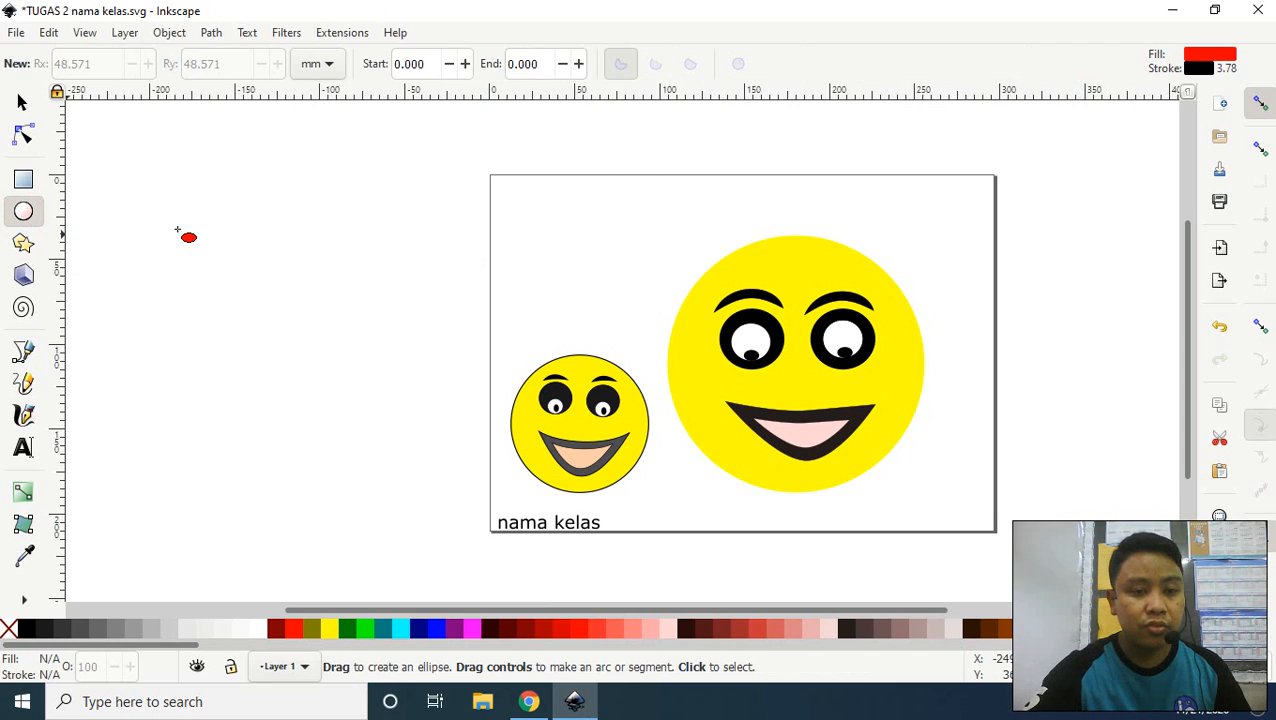
{"action": "left_click_drag", "start_coordinate": [190, 213], "coordinate": [398, 419]}
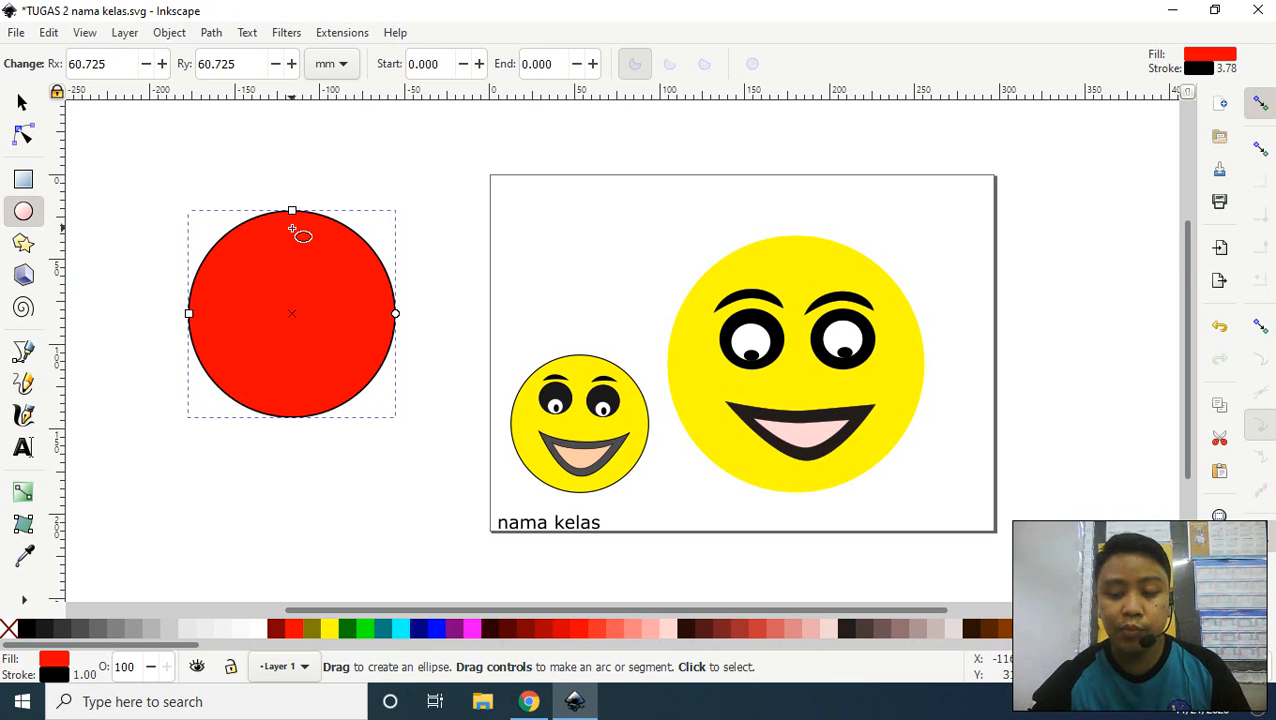
{"action": "key", "text": "Delete"}
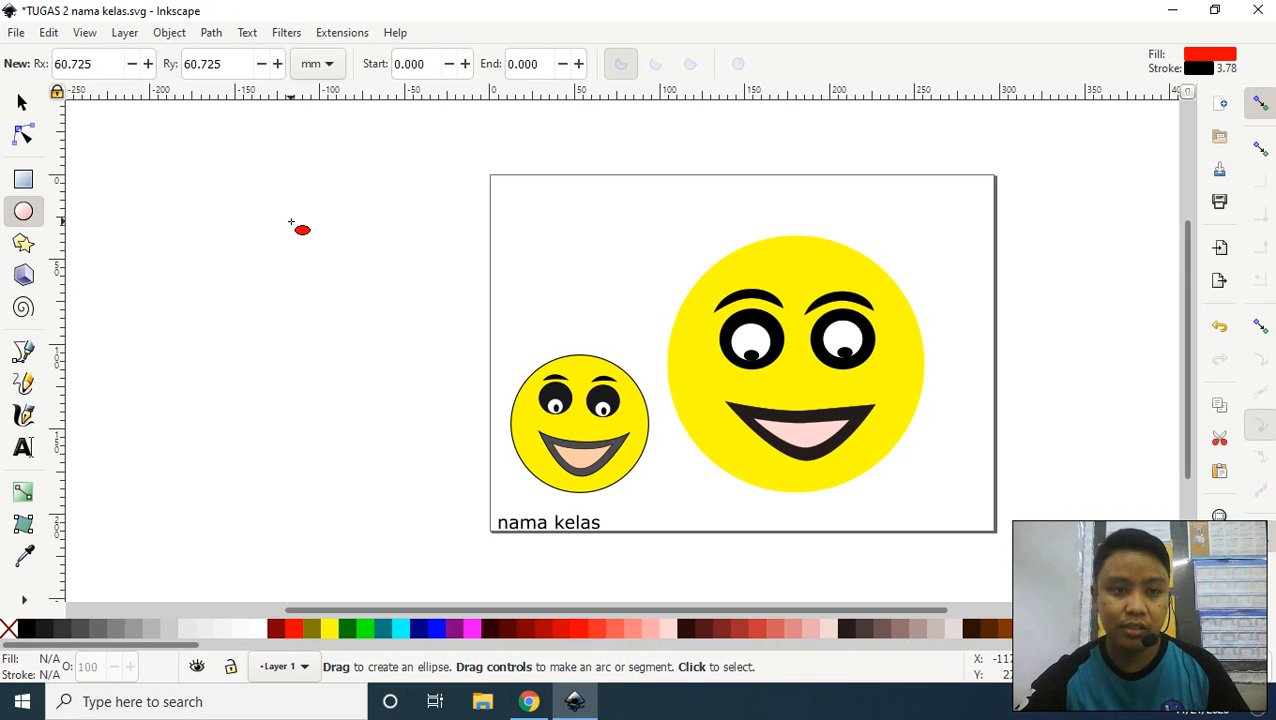
- Open the Fill and Stroke settings for the drawing's objects
{"action": "left_click", "coordinate": [172, 33]}
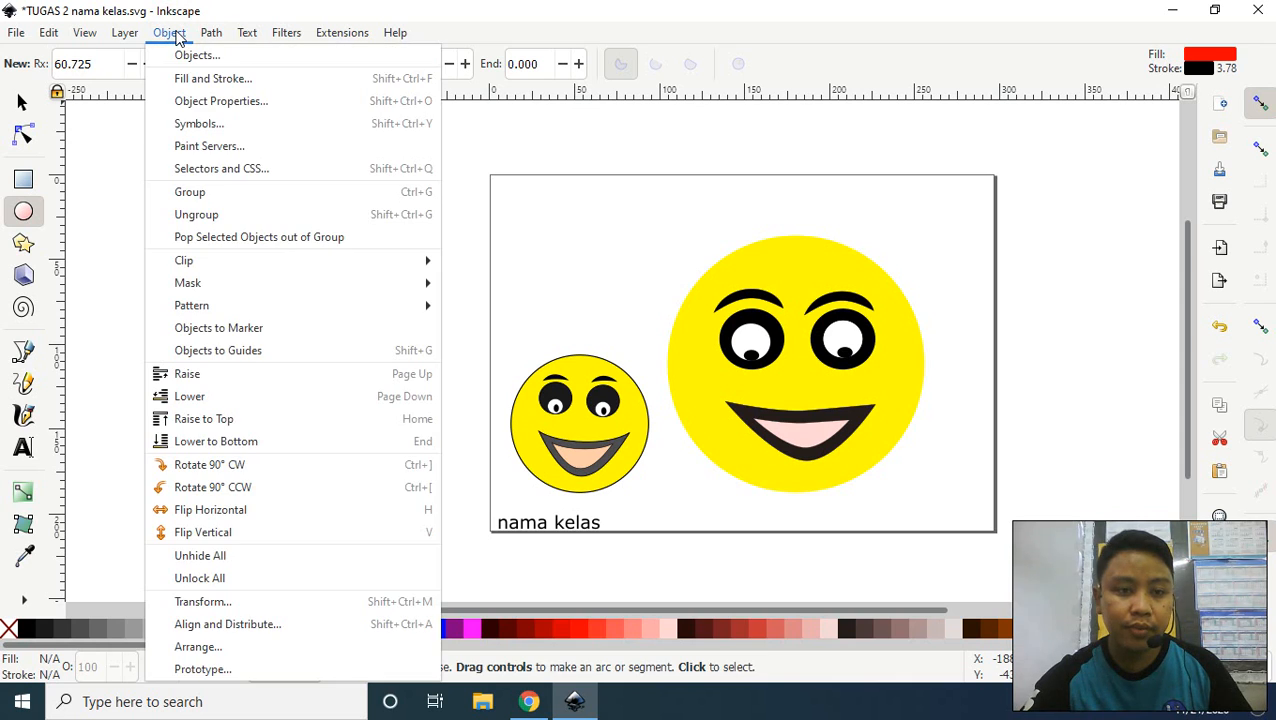
{"action": "left_click", "coordinate": [200, 79]}
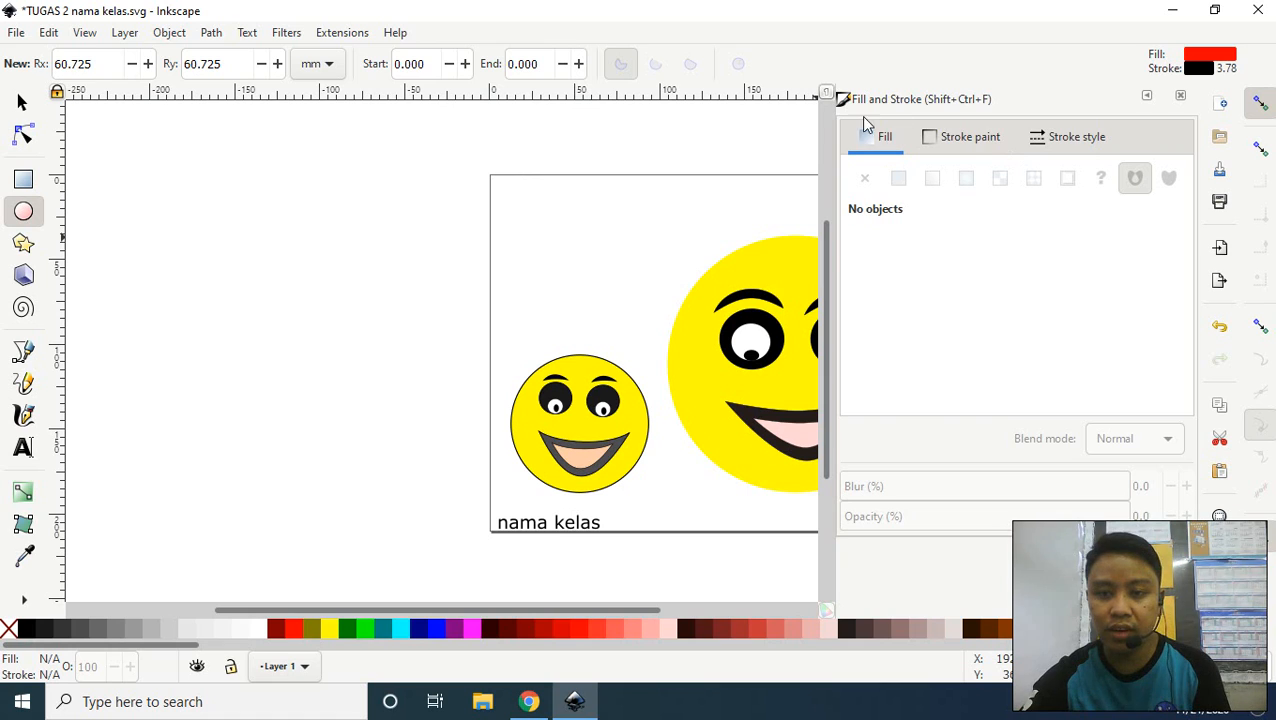
{"action": "left_click", "coordinate": [25, 211]}
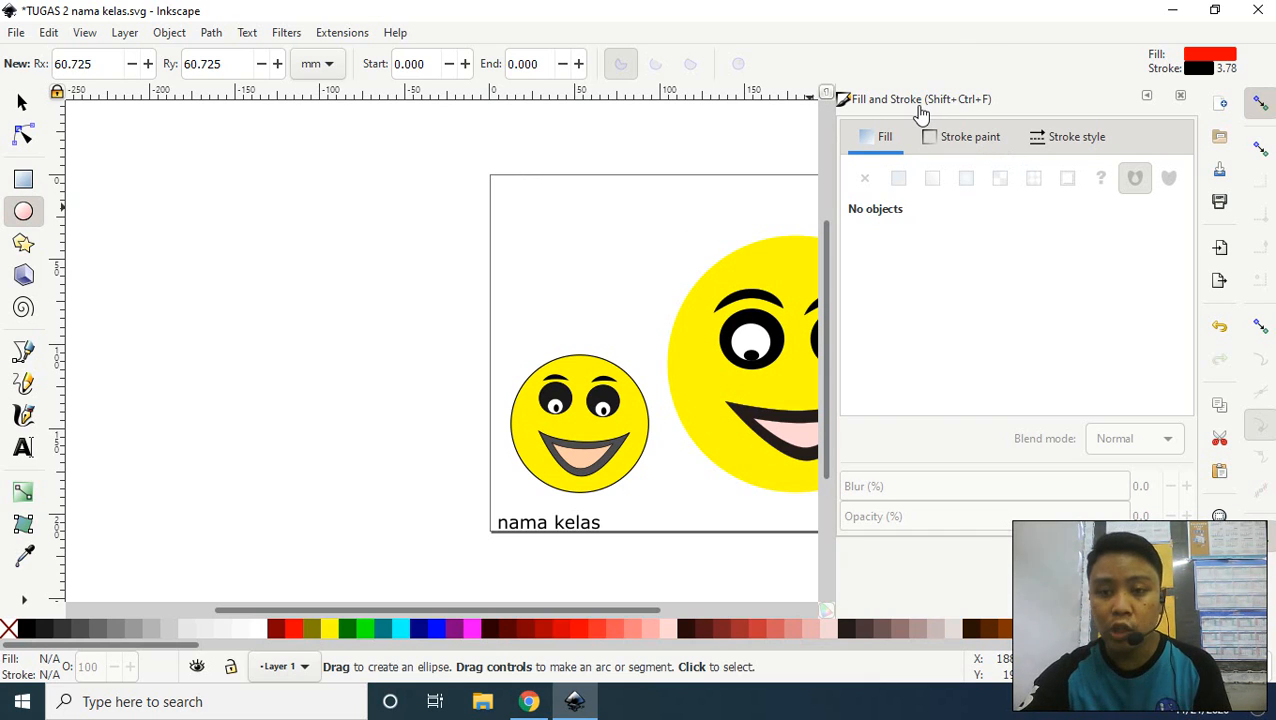
{"action": "left_click", "coordinate": [213, 220]}
{"action": "left_click_drag", "start_coordinate": [284, 284], "coordinate": [362, 368]}
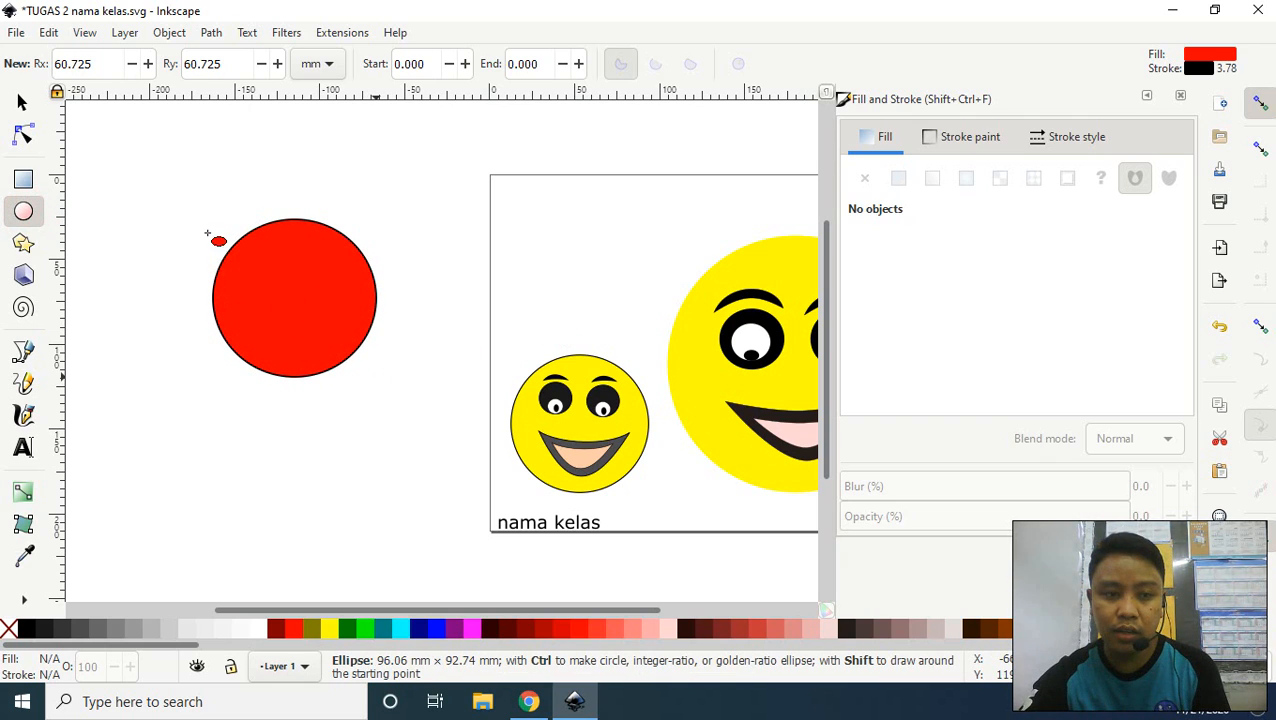
{"action": "left_click", "coordinate": [22, 100]}
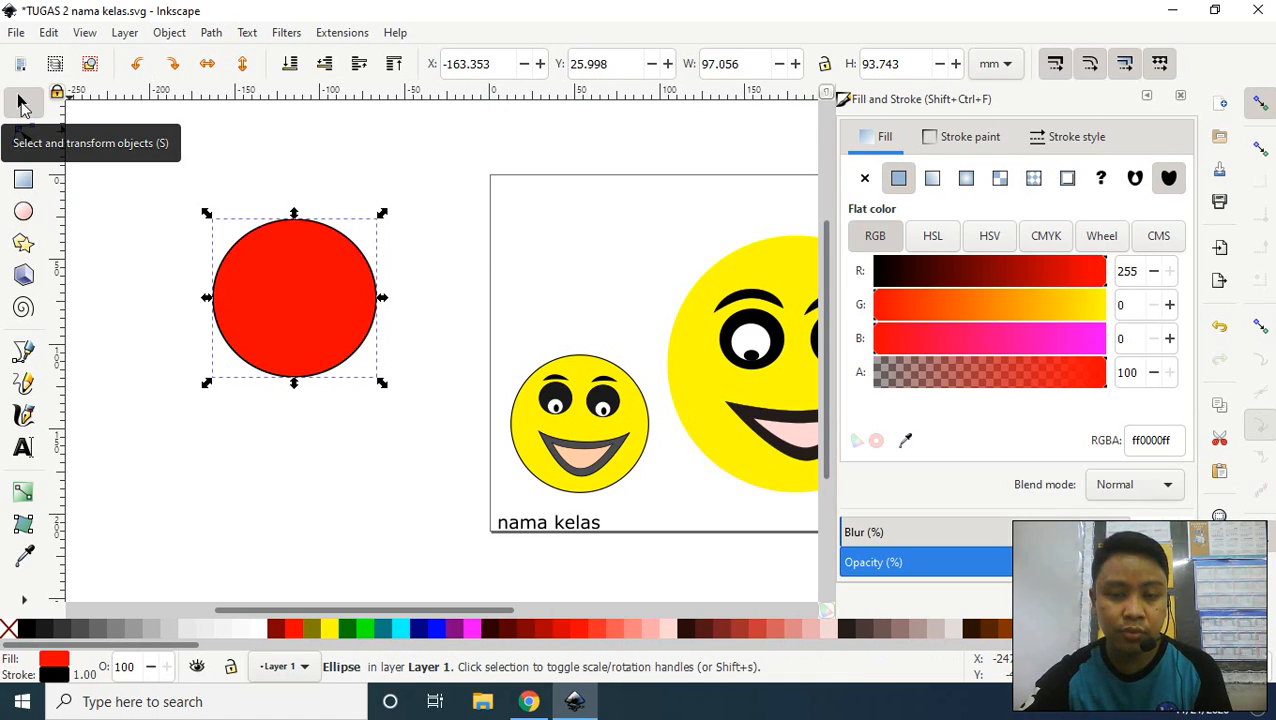
{"action": "left_click_drag", "start_coordinate": [347, 302], "coordinate": [337, 311]}
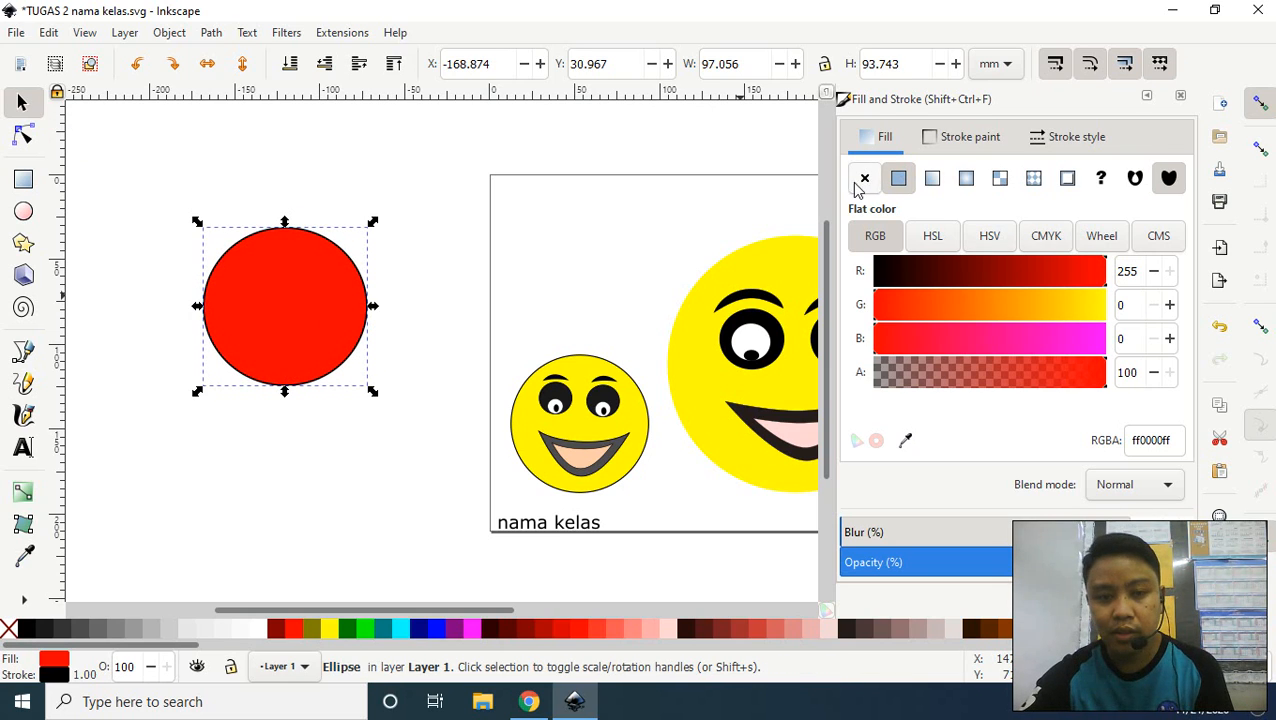
{"action": "key", "text": "Delete"}
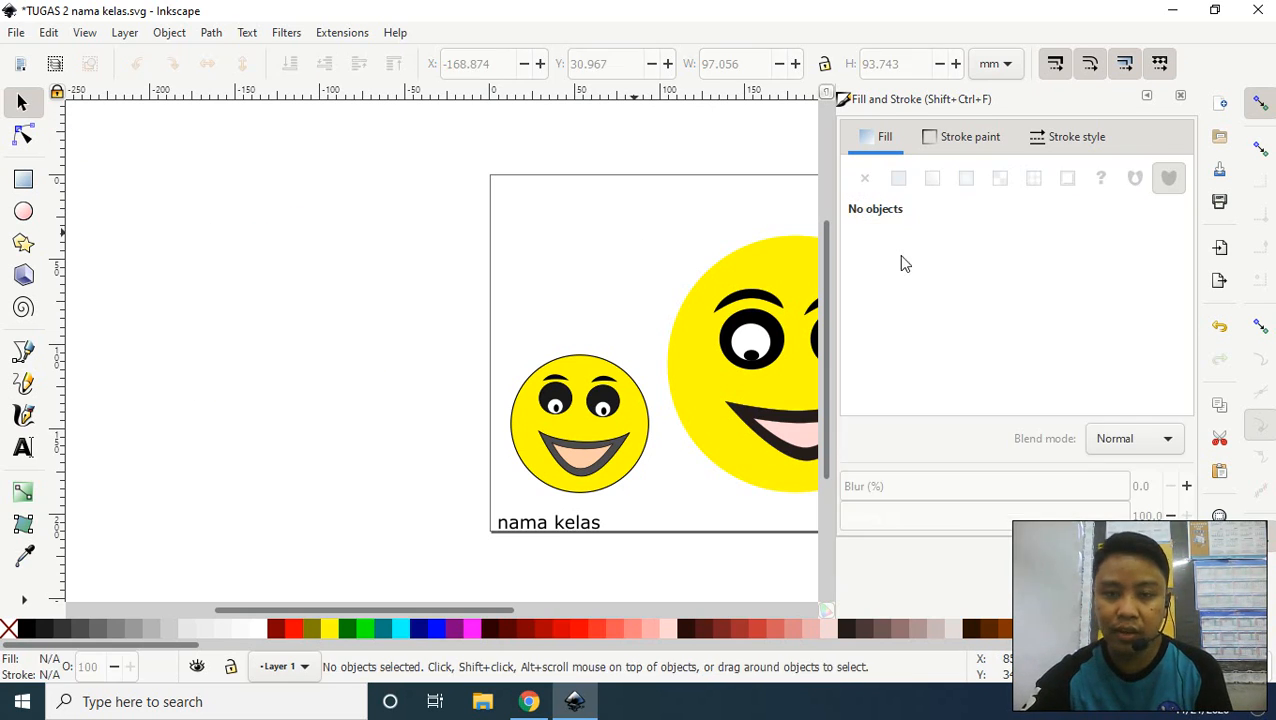
- Draw a red, nearly circular ellipse about 101 × 103 mm in the empty area beside the page and select it for transforming
{"action": "left_click", "coordinate": [23, 211]}
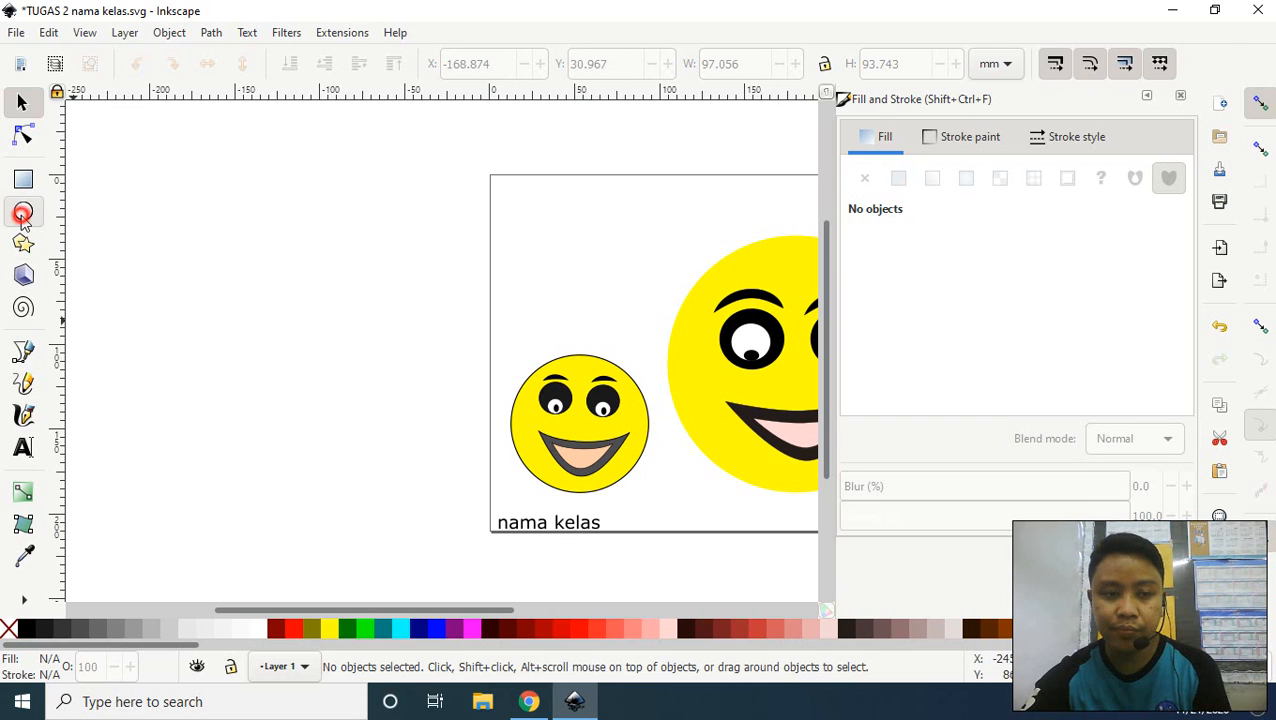
{"action": "left_click_drag", "start_coordinate": [201, 224], "coordinate": [372, 400]}
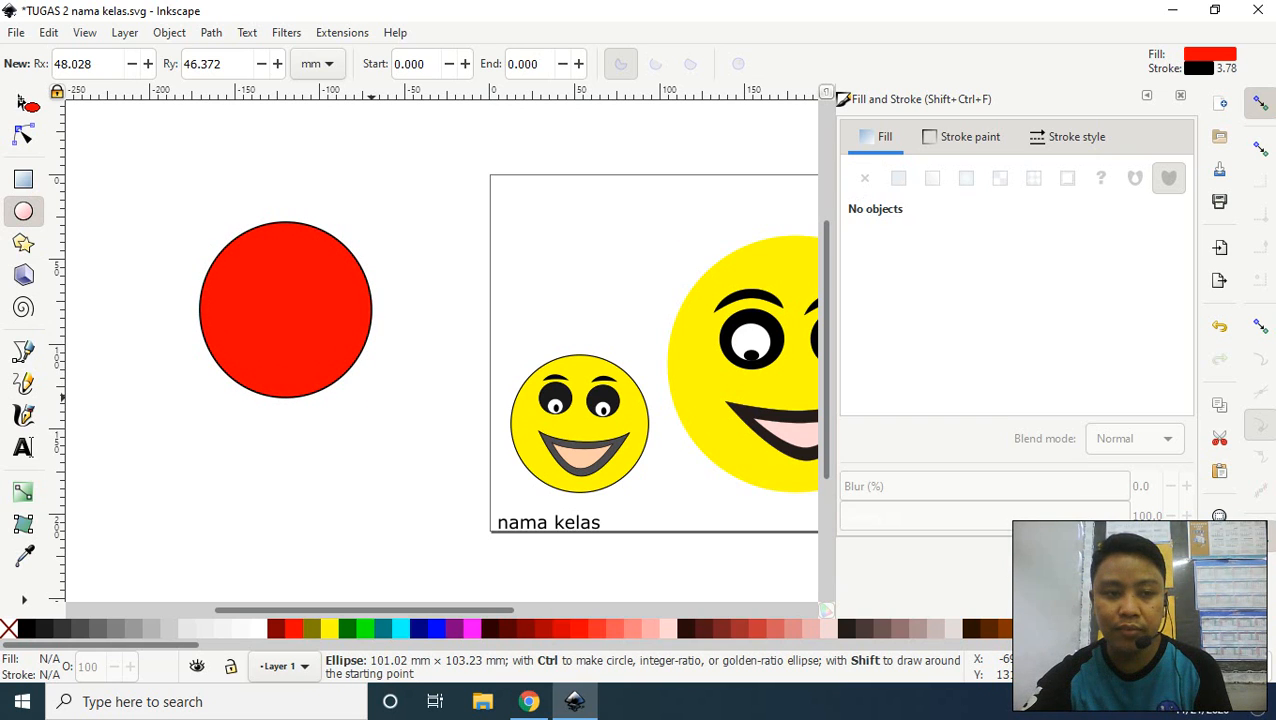
{"action": "left_click", "coordinate": [23, 103]}
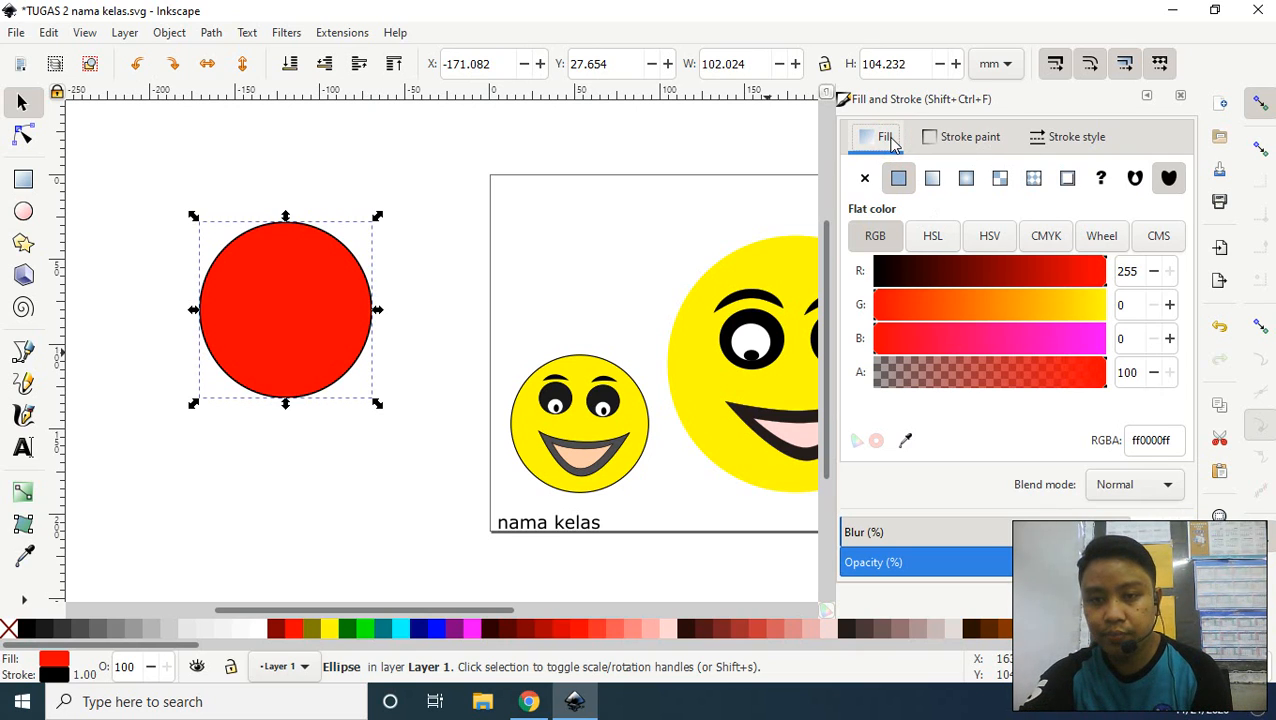
- Look through the red ellipse's stroke and fill settings, remove its fill and restore it as a flat color
{"action": "left_click", "coordinate": [993, 137]}
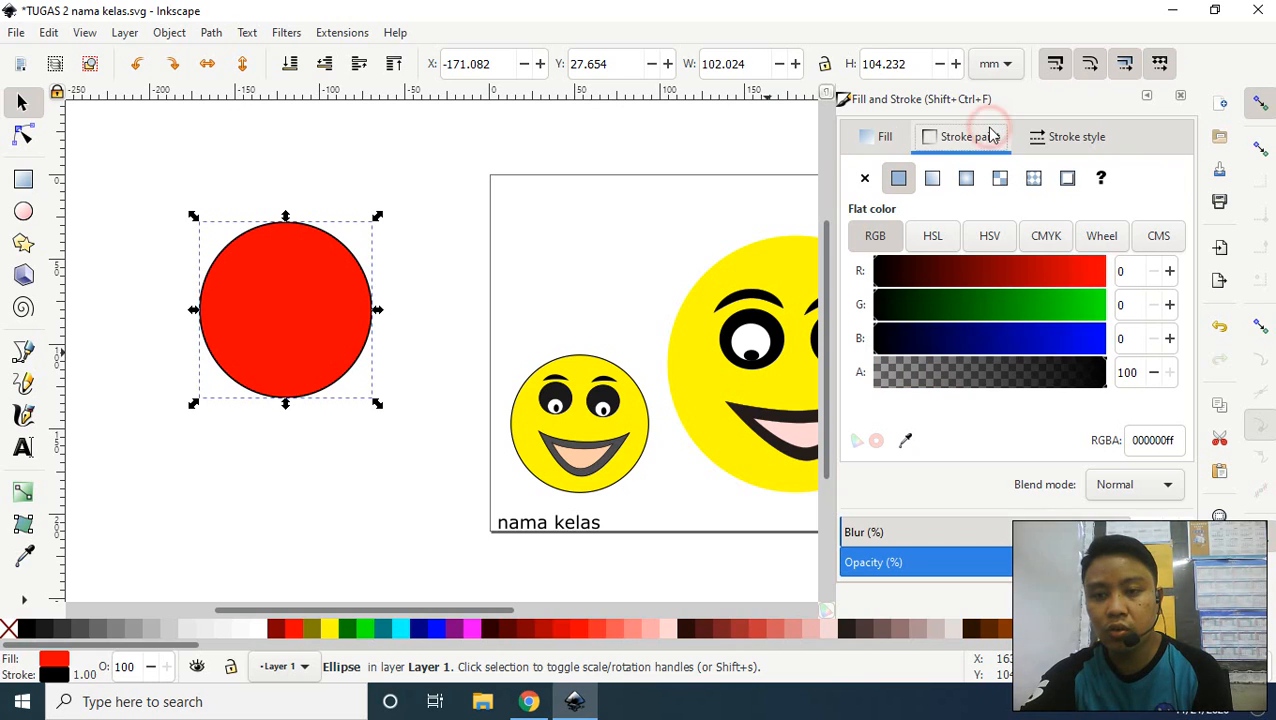
{"action": "left_click", "coordinate": [1108, 137]}
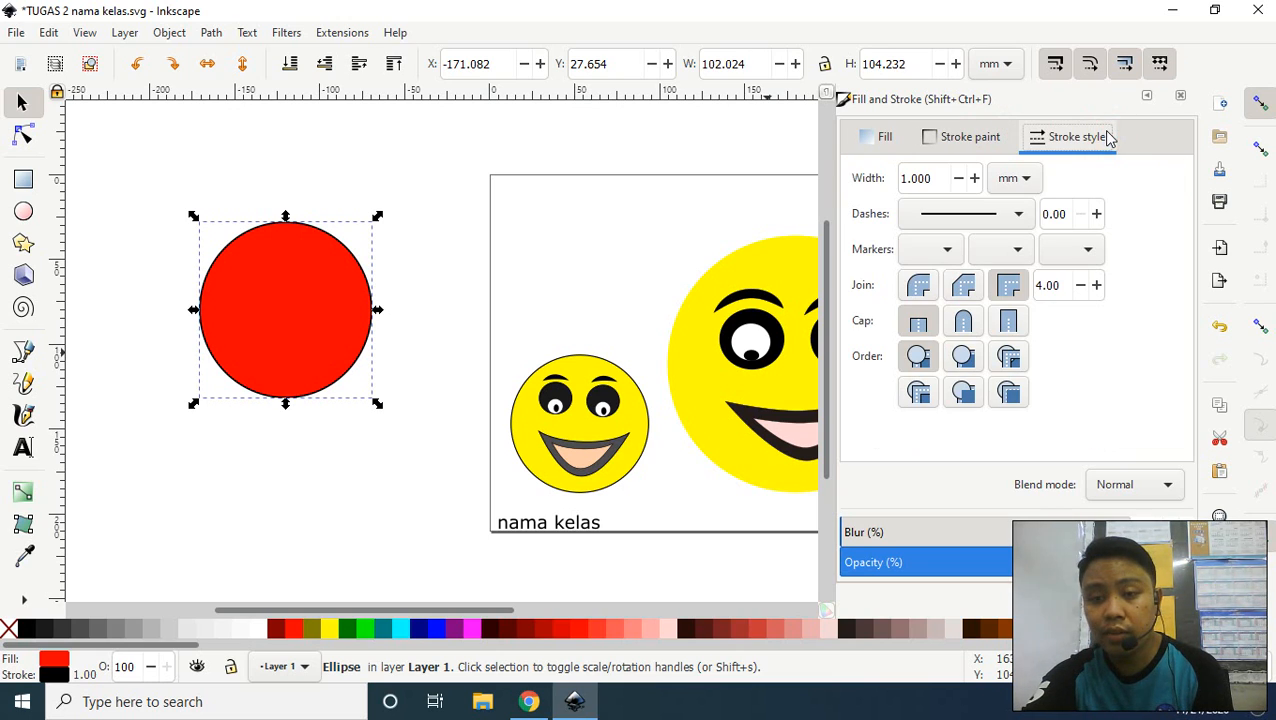
{"action": "left_click", "coordinate": [893, 137]}
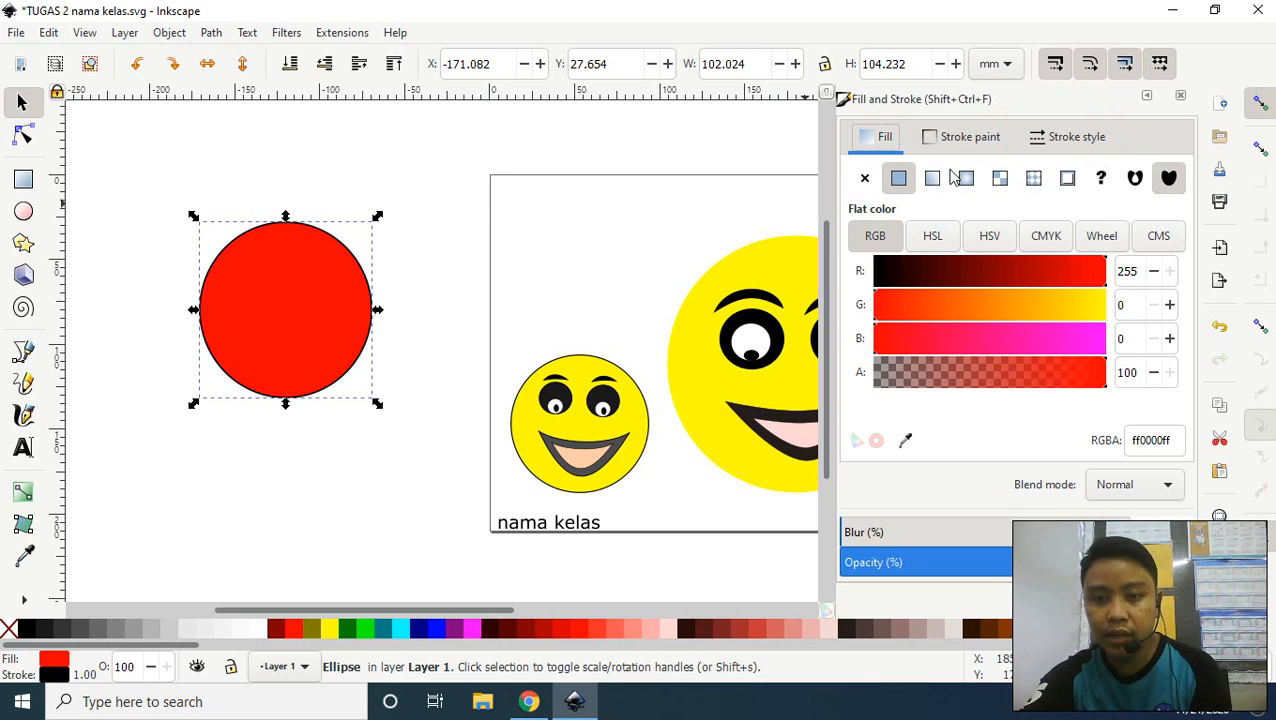
{"action": "left_click", "coordinate": [865, 180]}
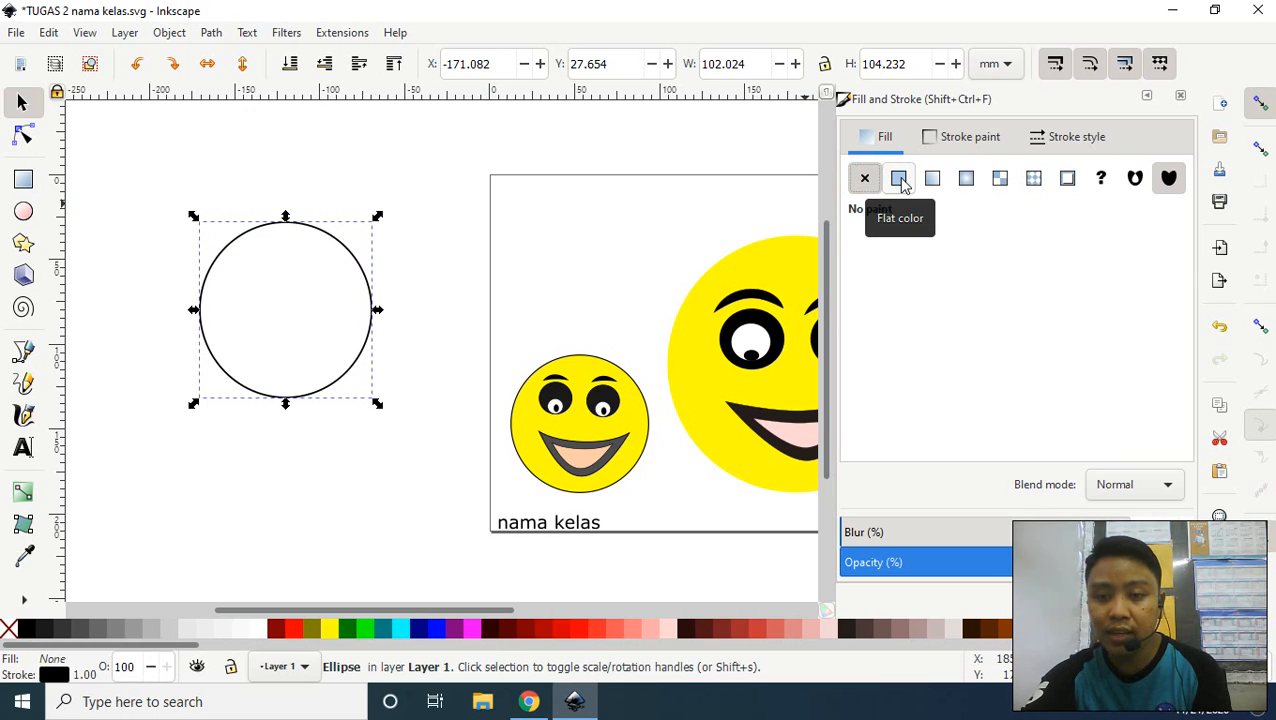
{"action": "left_click", "coordinate": [899, 183]}
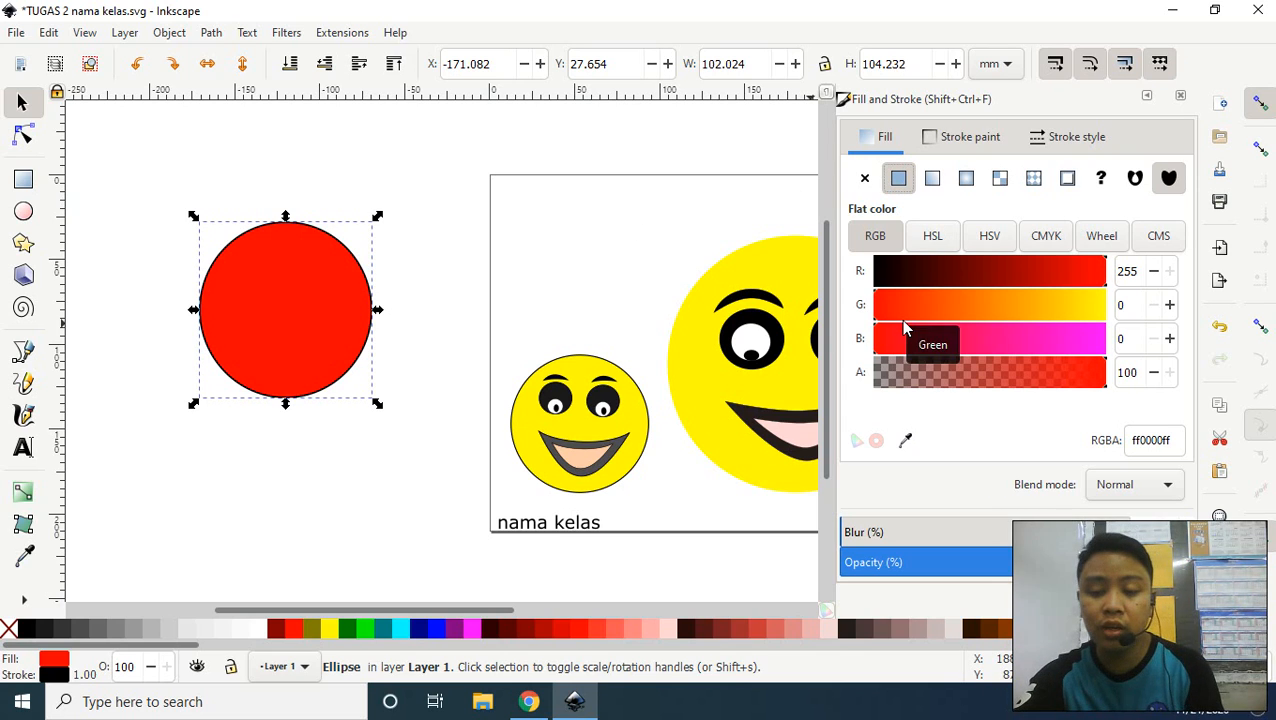
{"action": "left_click", "coordinate": [899, 180]}
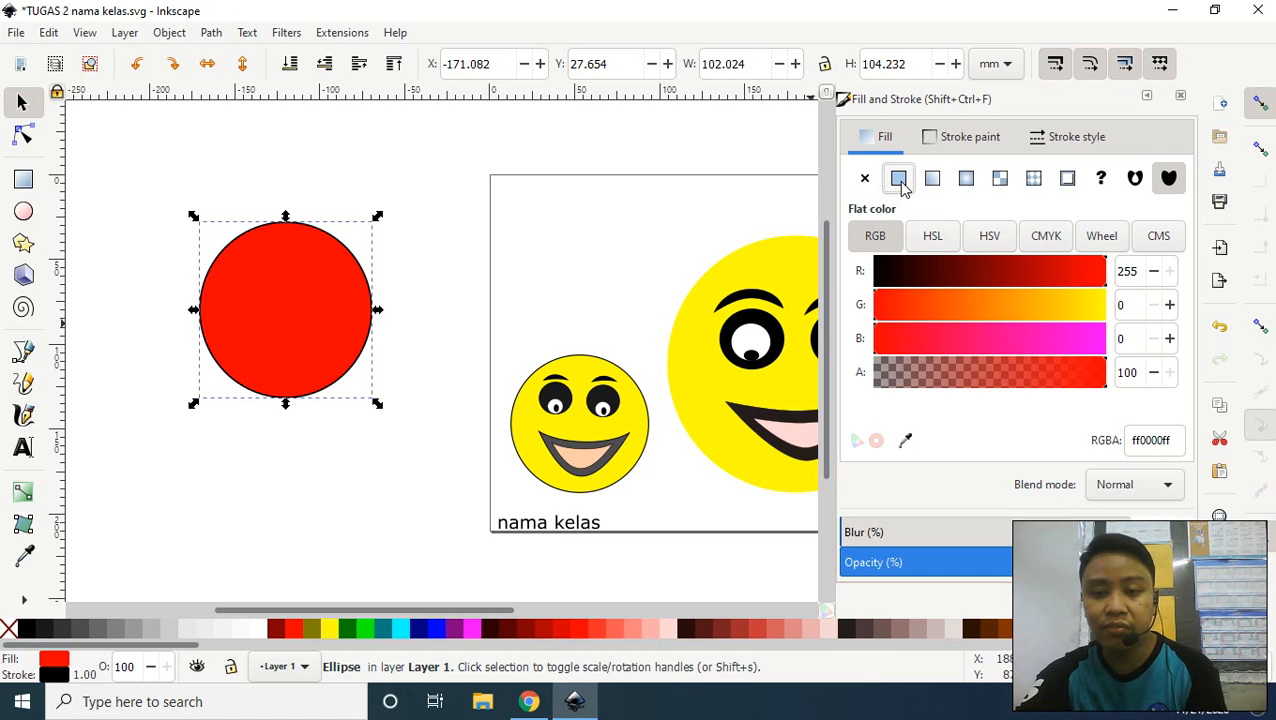
- Remove the red ellipse's stroke paint and restore it as a flat black color
{"action": "left_click", "coordinate": [955, 143]}
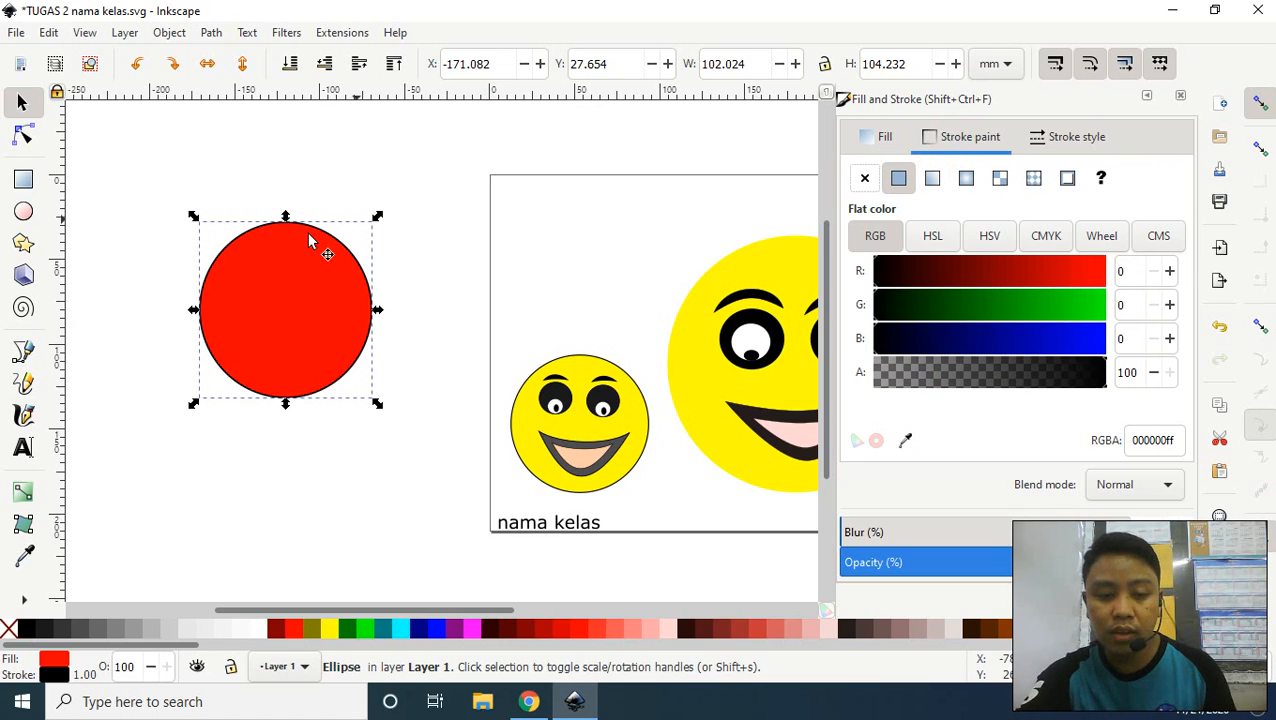
{"action": "left_click", "coordinate": [865, 180]}
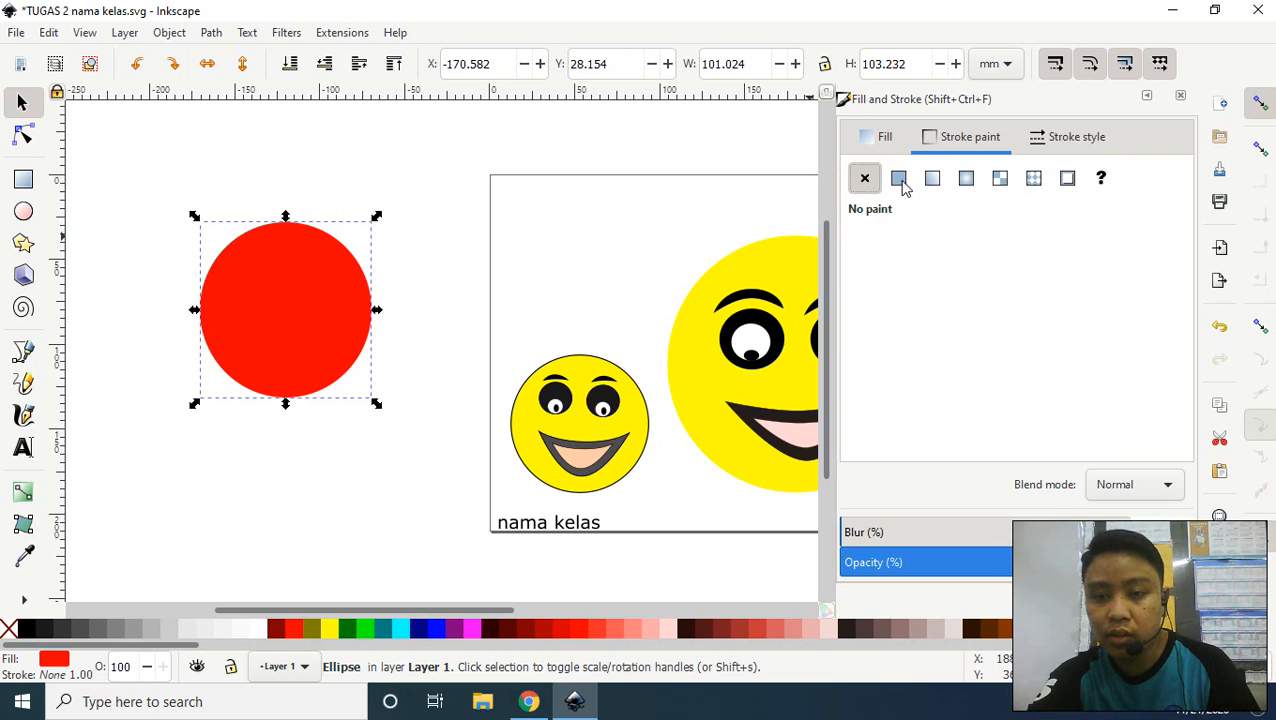
{"action": "left_click", "coordinate": [899, 180]}
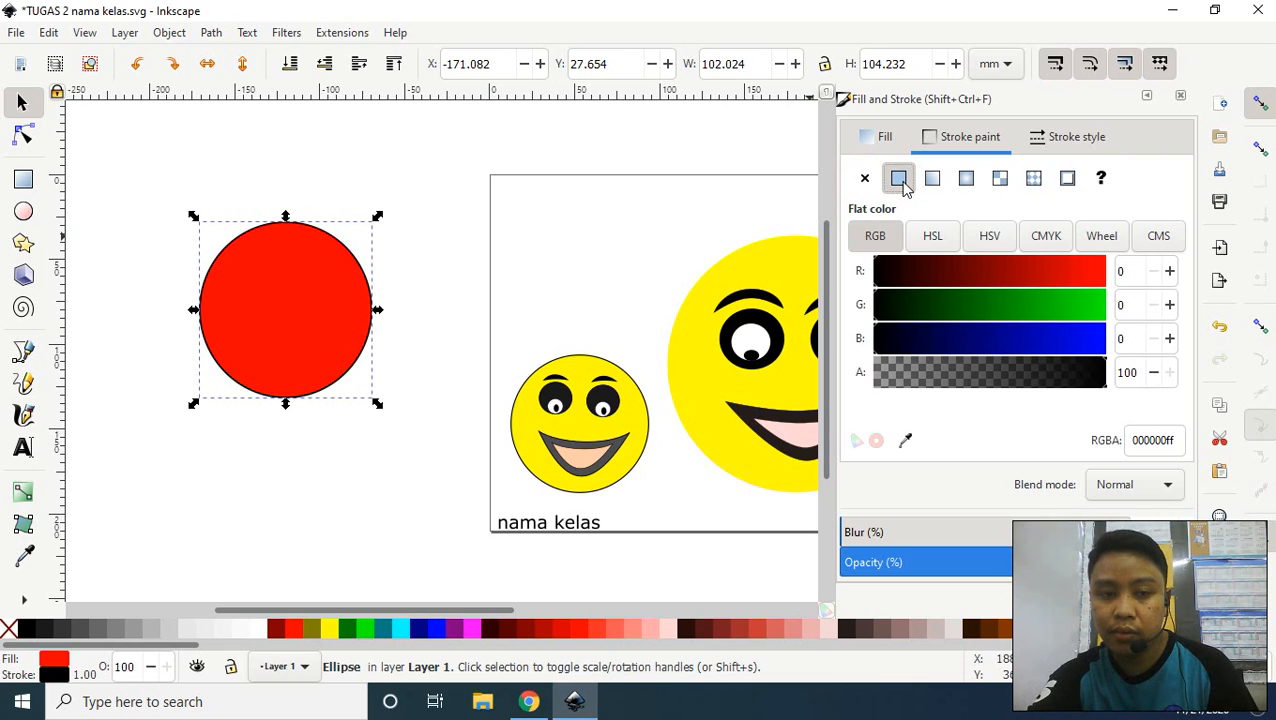
- Set the red ellipse's stroke color to yellow from the color palette
{"action": "right_click", "coordinate": [329, 630]}
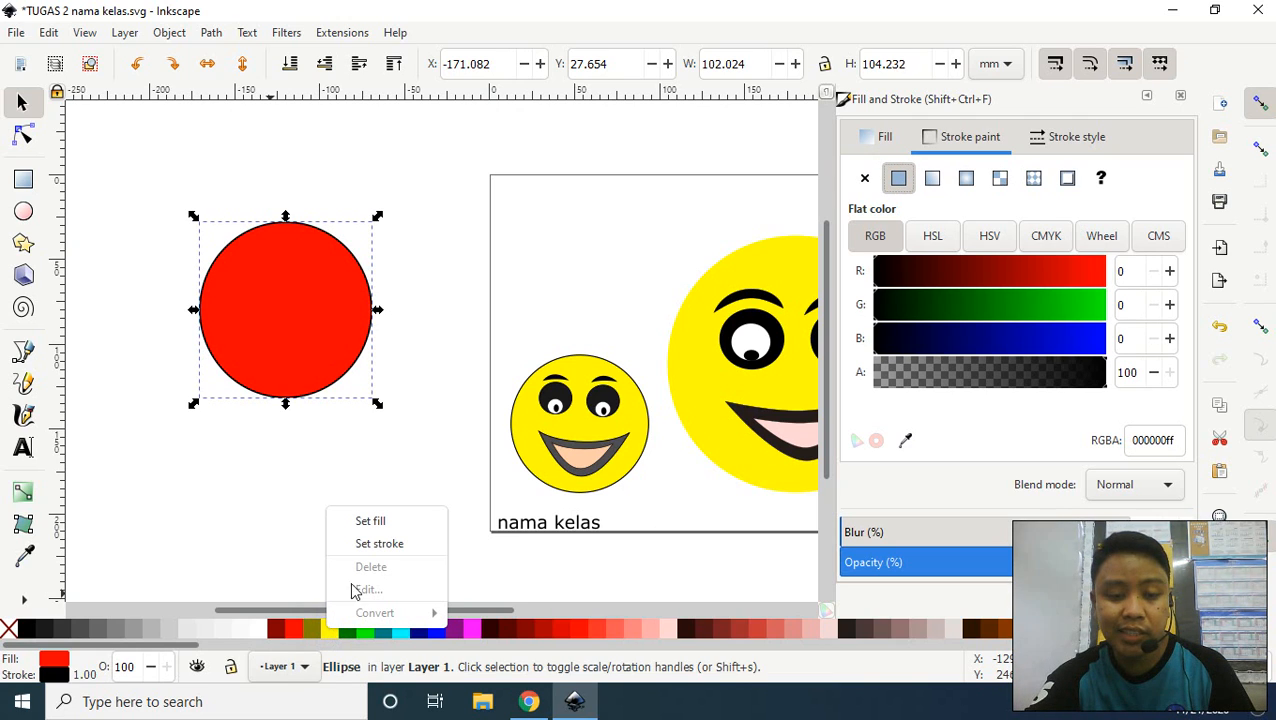
{"action": "left_click", "coordinate": [368, 543]}
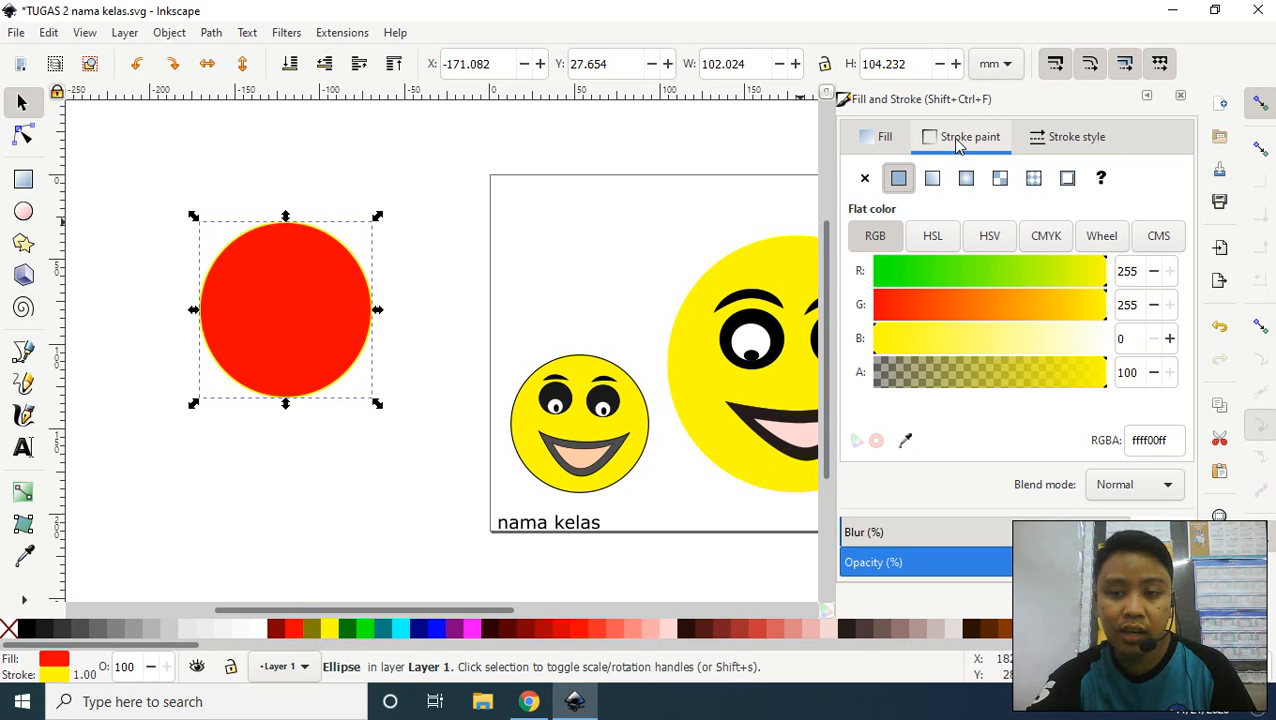
- Increase the red ellipse's stroke width in small increments to 2.7 mm
{"action": "left_click", "coordinate": [1106, 144]}
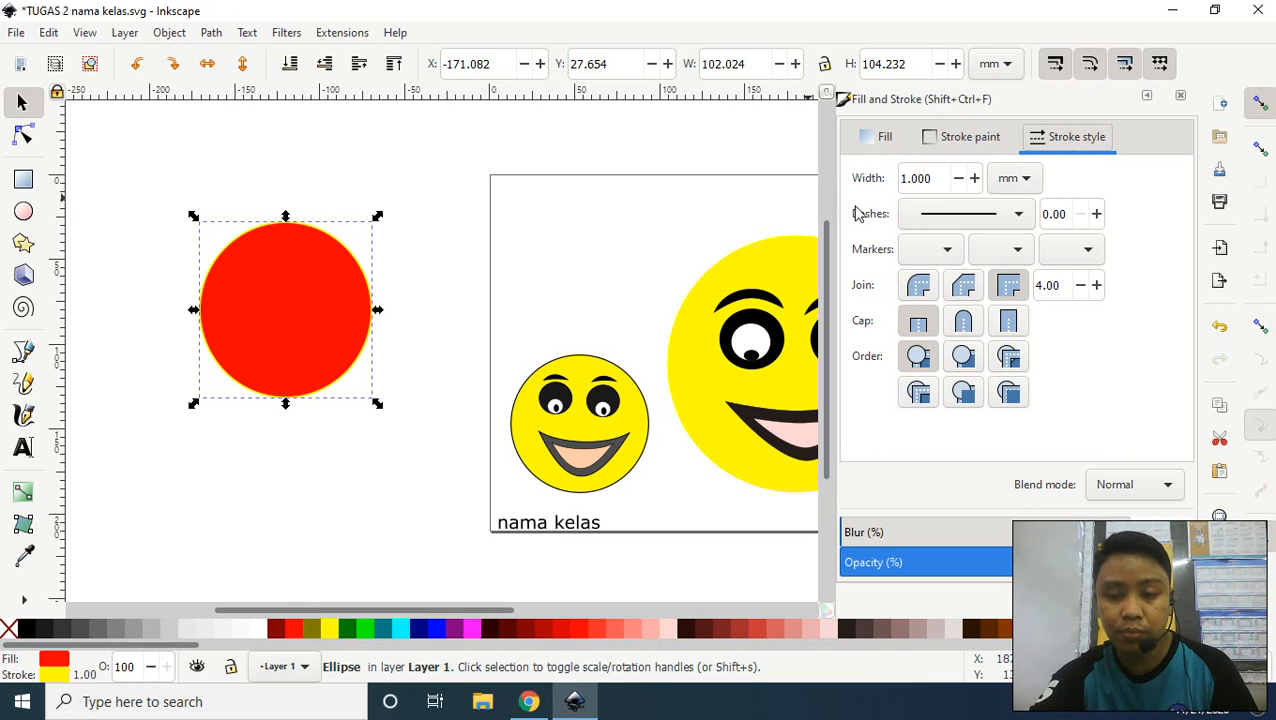
{"action": "left_click", "coordinate": [974, 178]}
{"action": "left_click", "coordinate": [974, 178]}
{"action": "left_click", "coordinate": [974, 178]}
{"action": "left_click", "coordinate": [974, 178]}
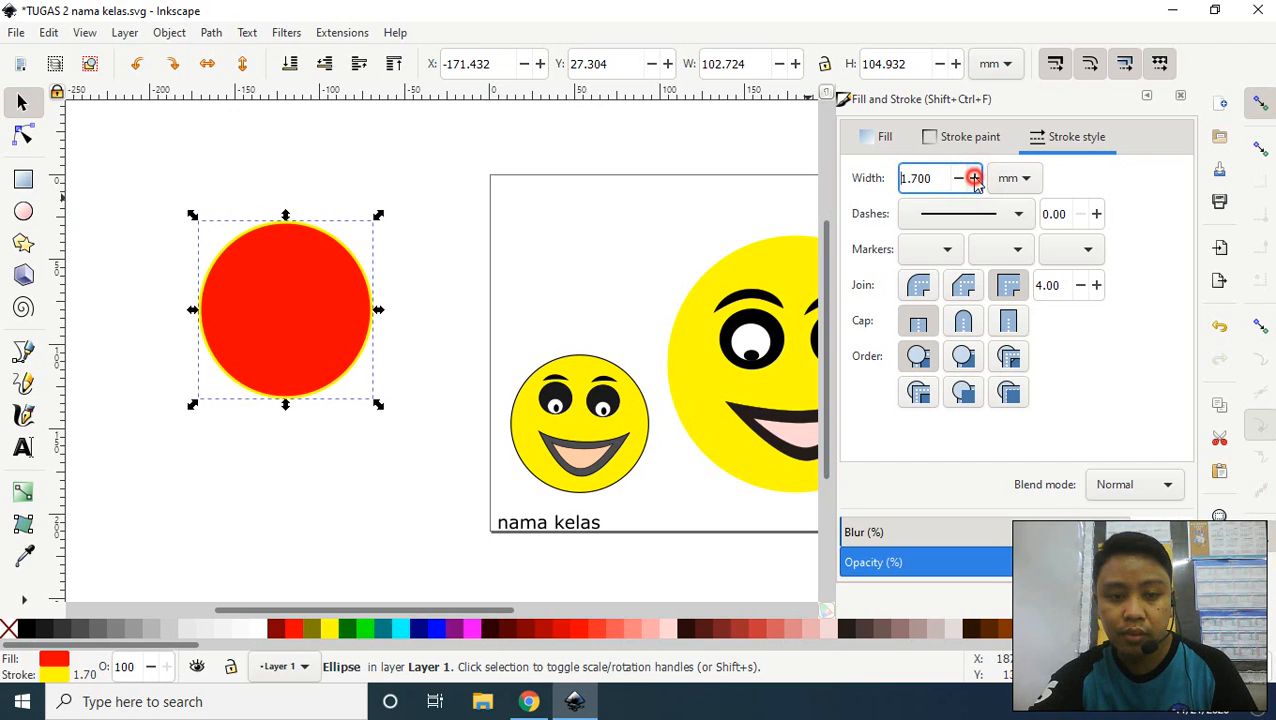
{"action": "left_click", "coordinate": [974, 178]}
{"action": "left_click", "coordinate": [974, 178]}
{"action": "left_click", "coordinate": [974, 178]}
{"action": "left_click", "coordinate": [974, 178]}
{"action": "left_click", "coordinate": [974, 178]}
{"action": "left_click", "coordinate": [974, 178]}
{"action": "left_click", "coordinate": [974, 178]}
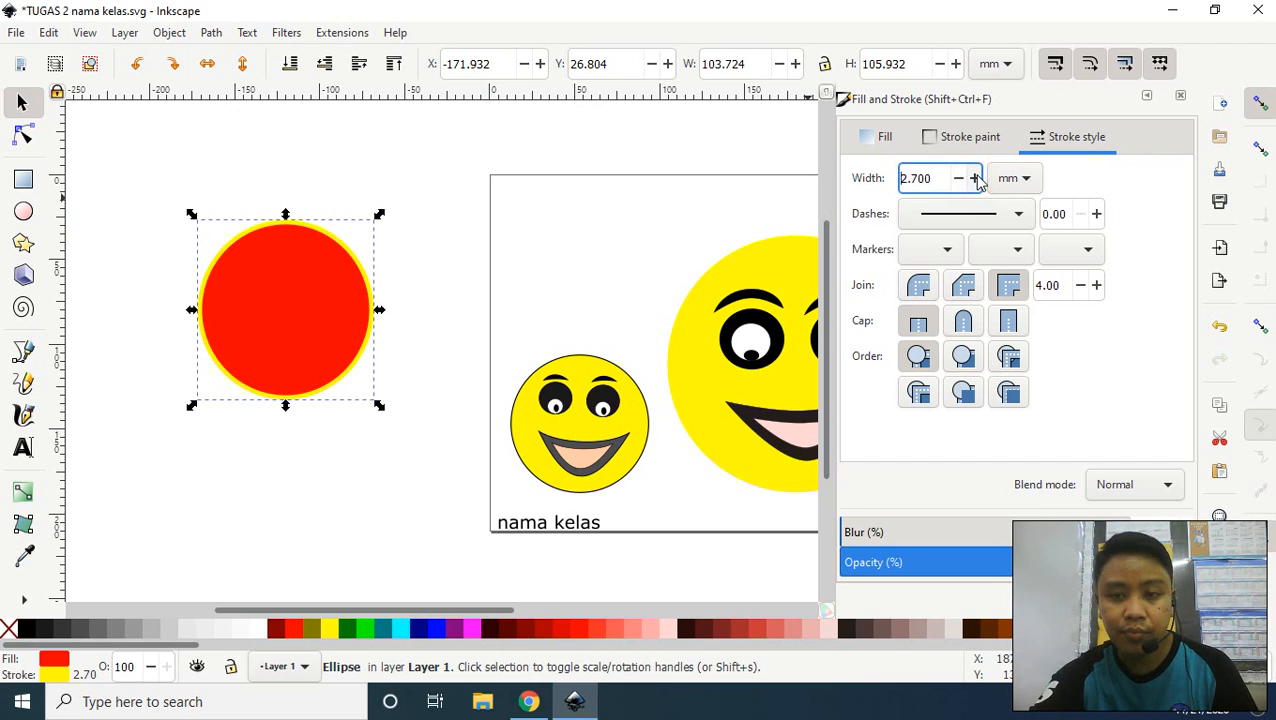
- Set the red ellipse's stroke width to 5 mm
{"action": "left_click", "coordinate": [941, 177]}
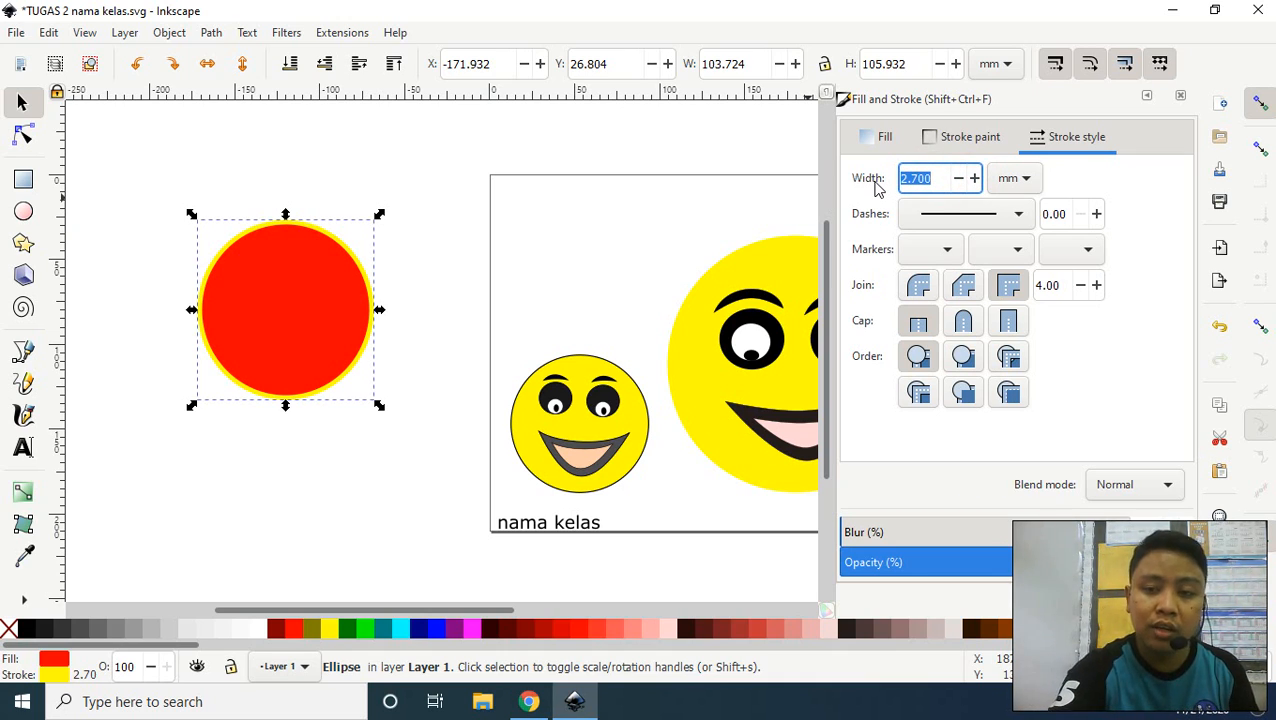
{"action": "key", "text": "Return"}
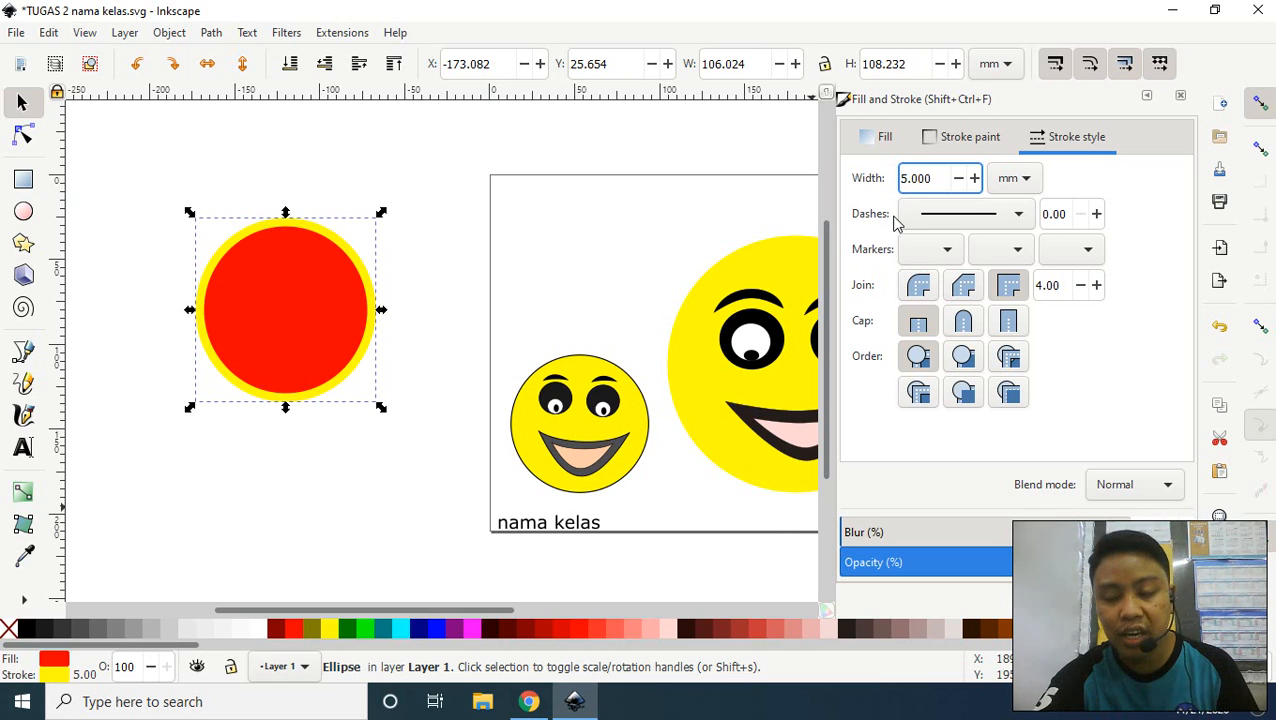
- Try a short-dashed and a long-dashed stroke pattern on the red ellipse, and return its outline to a solid line
{"action": "left_click", "coordinate": [1018, 218]}
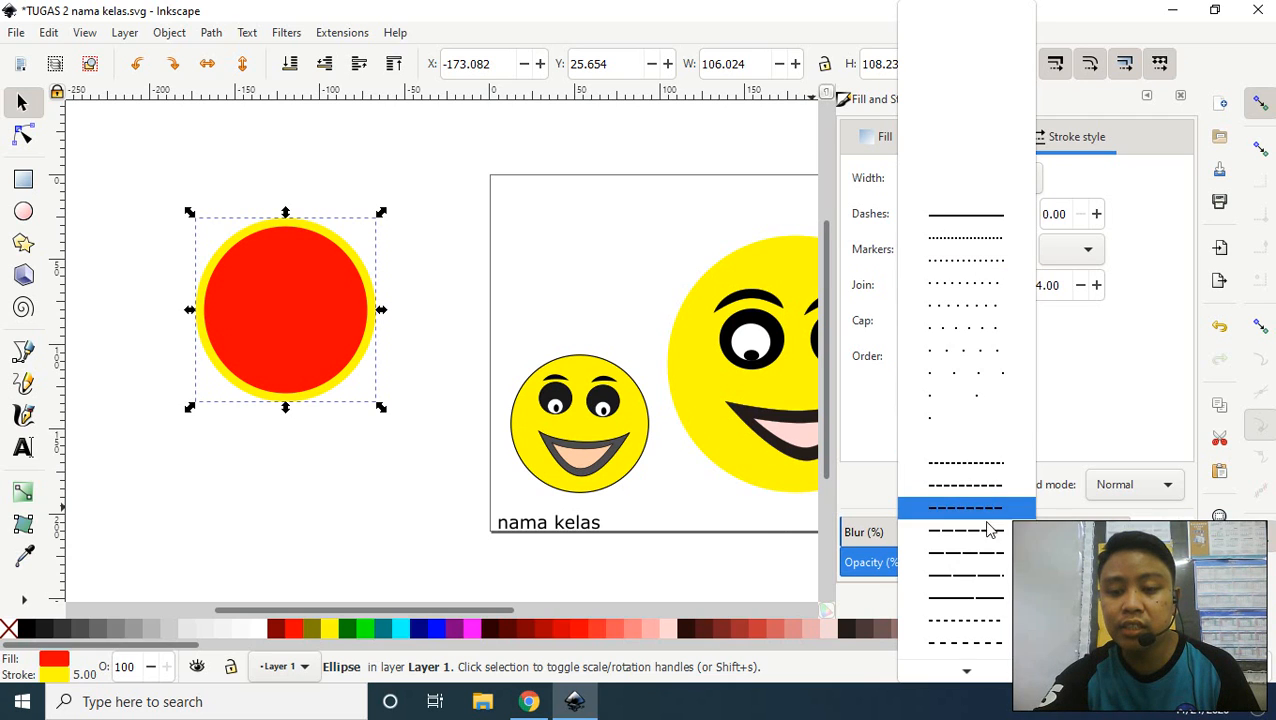
{"action": "left_click", "coordinate": [974, 466]}
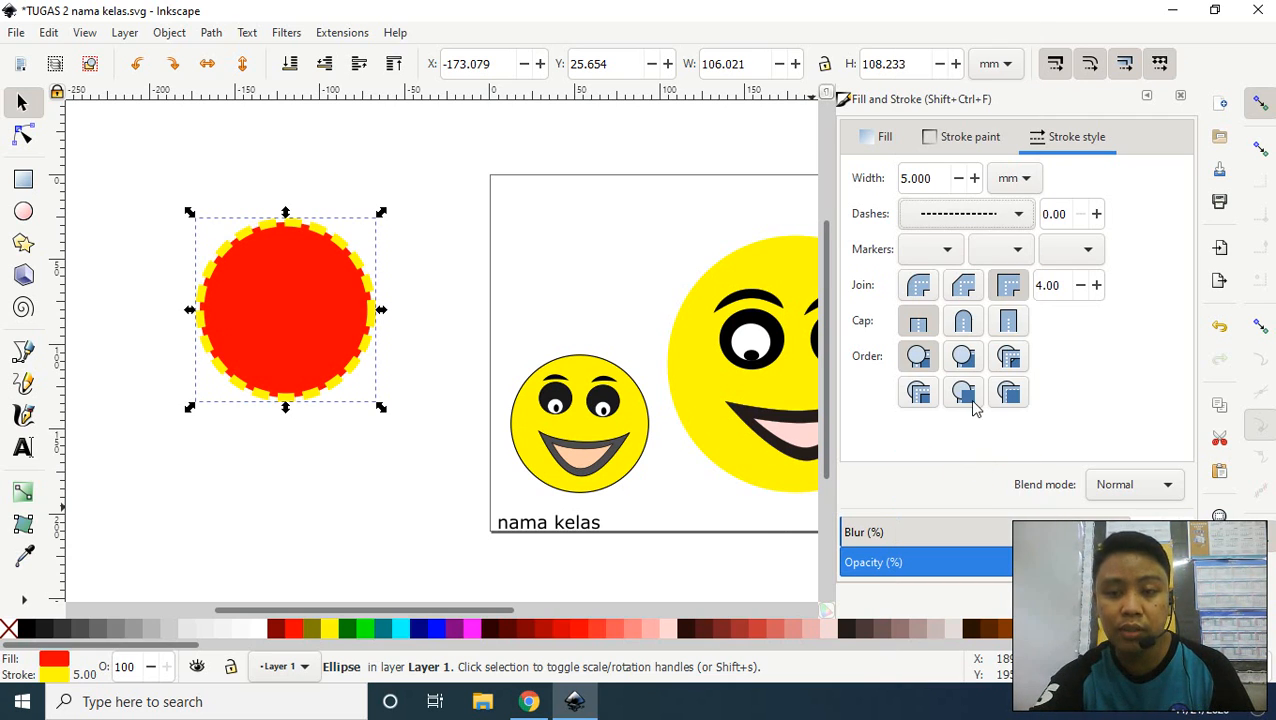
{"action": "left_click", "coordinate": [1016, 215]}
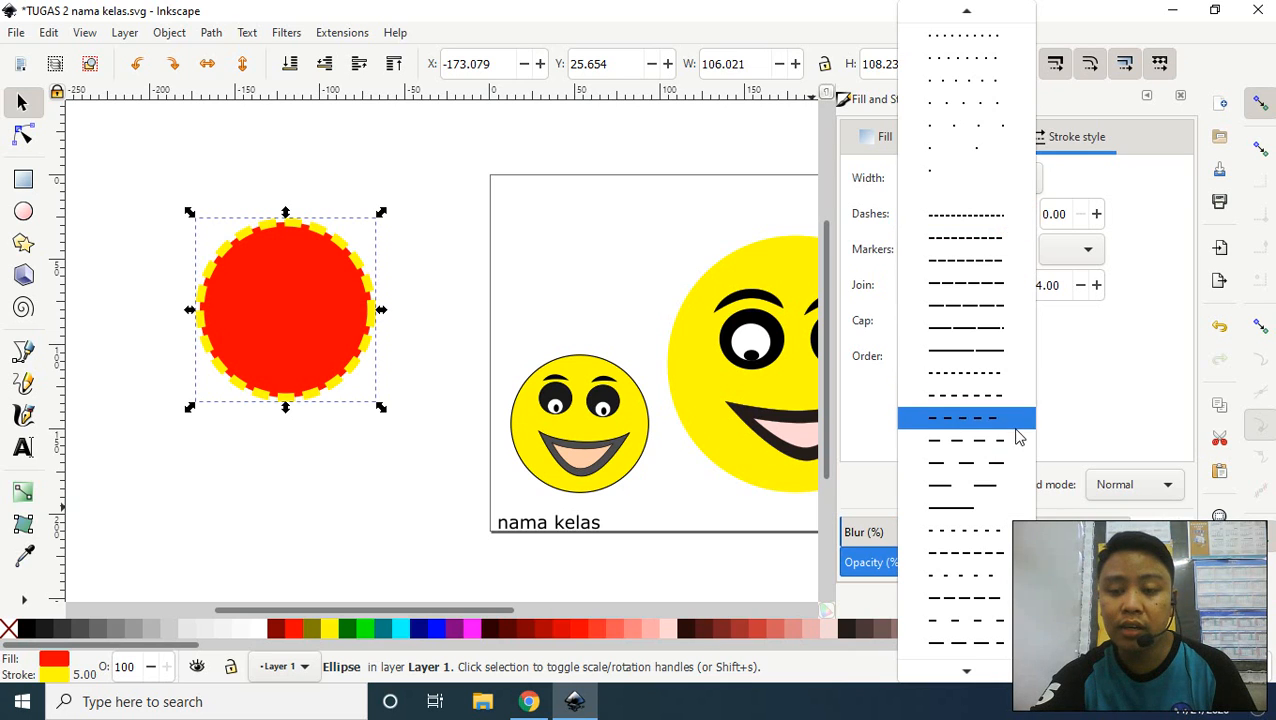
{"action": "left_click", "coordinate": [1004, 463]}
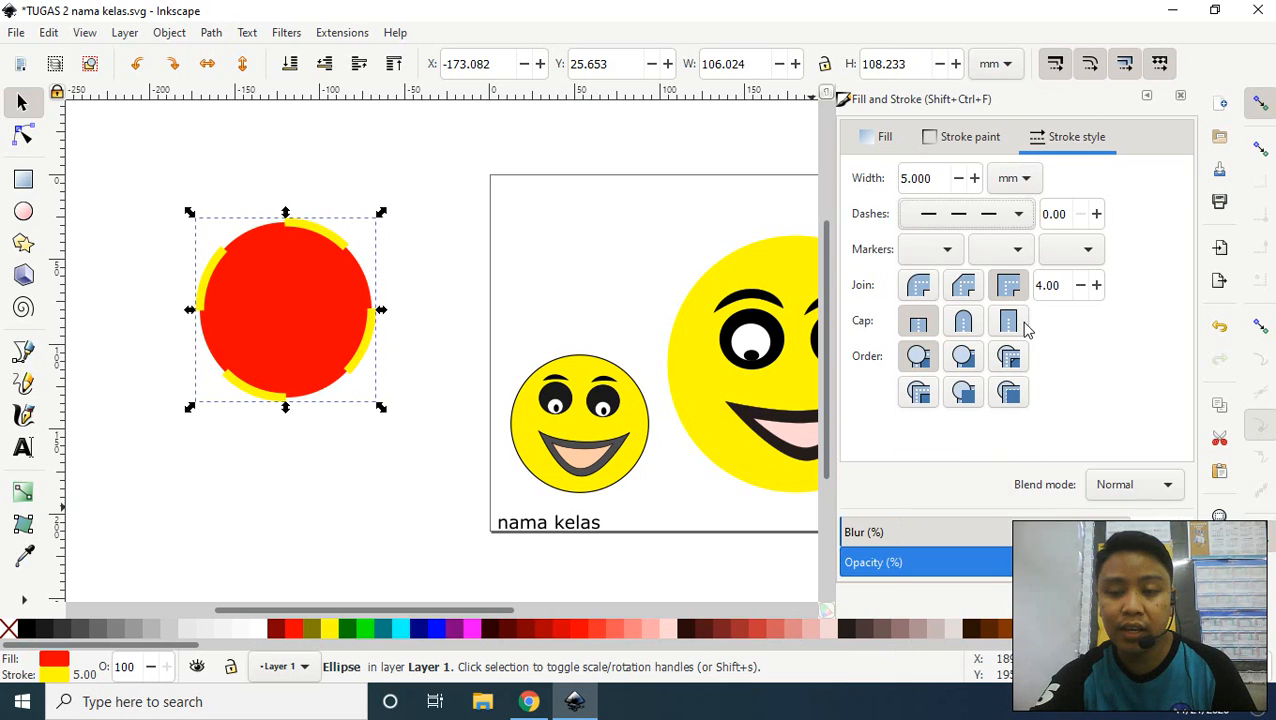
{"action": "left_click", "coordinate": [1017, 215]}
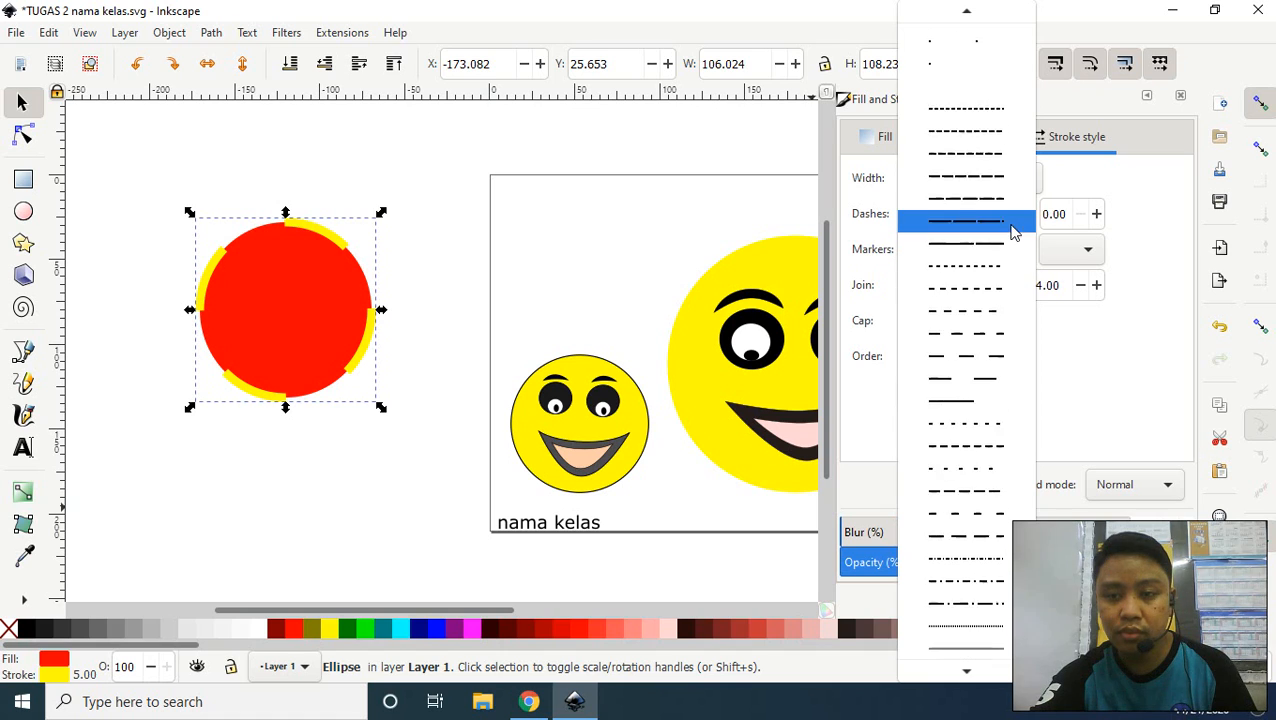
{"action": "scroll", "coordinate": [1013, 232], "scroll_direction": "up", "scroll_amount": 5}
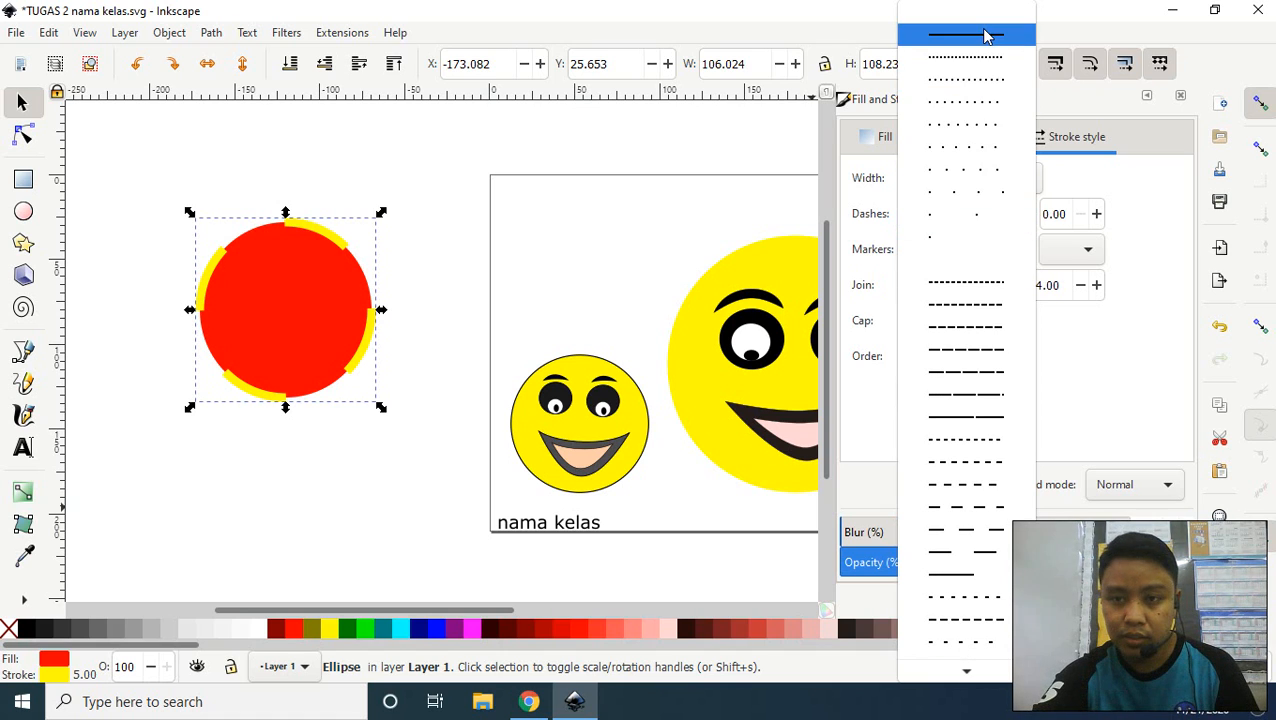
{"action": "left_click", "coordinate": [985, 36]}
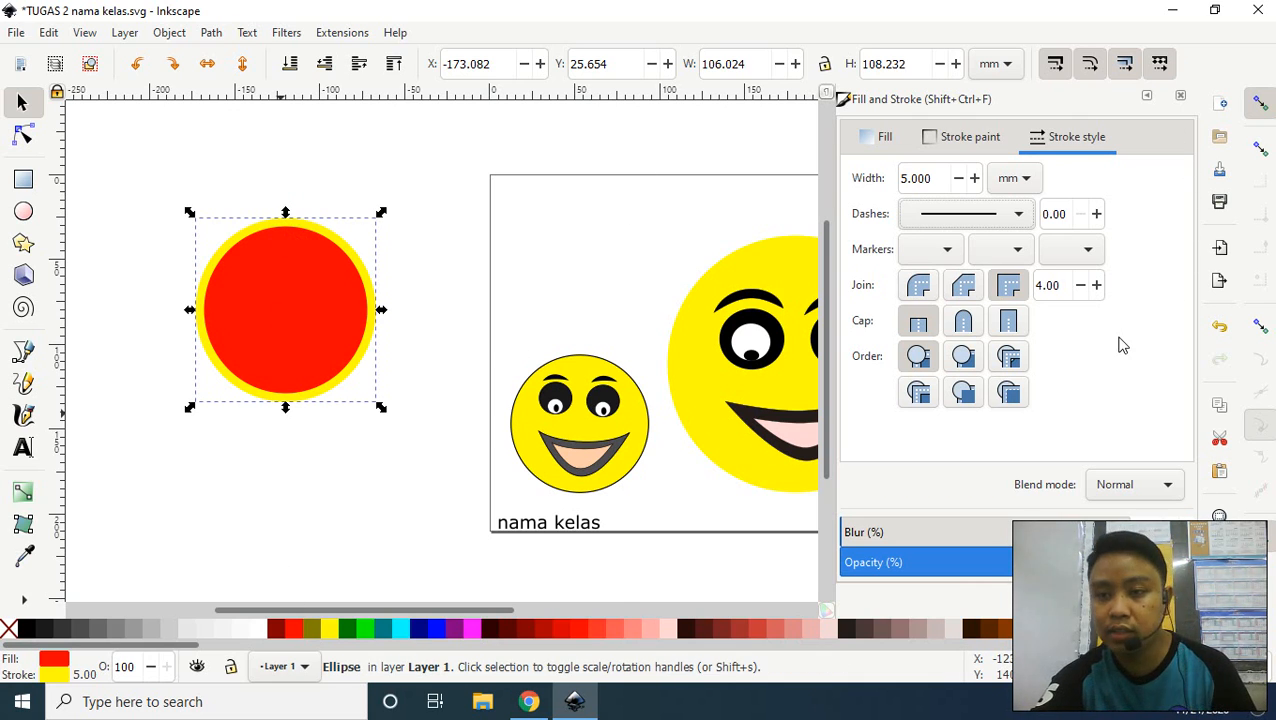
- Close the Fill and Stroke settings and delete the red ellipse beside the page
{"action": "left_click", "coordinate": [1181, 96]}
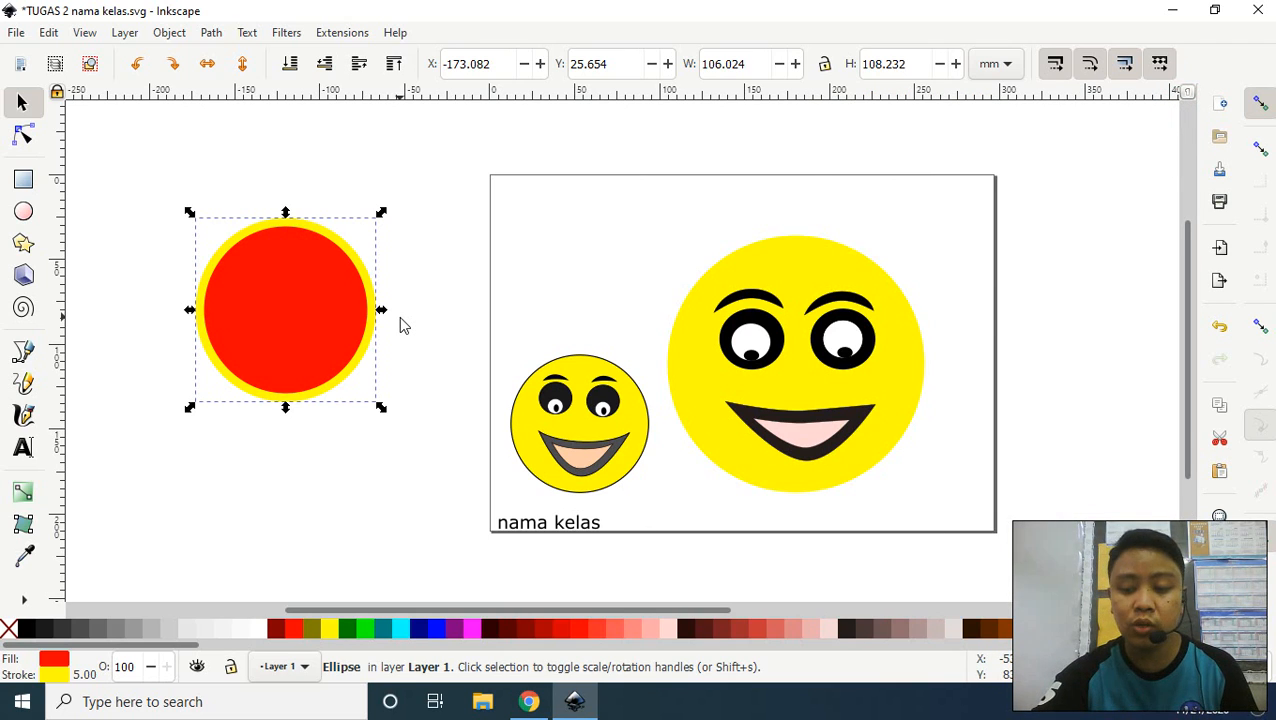
{"action": "key", "text": "Delete"}
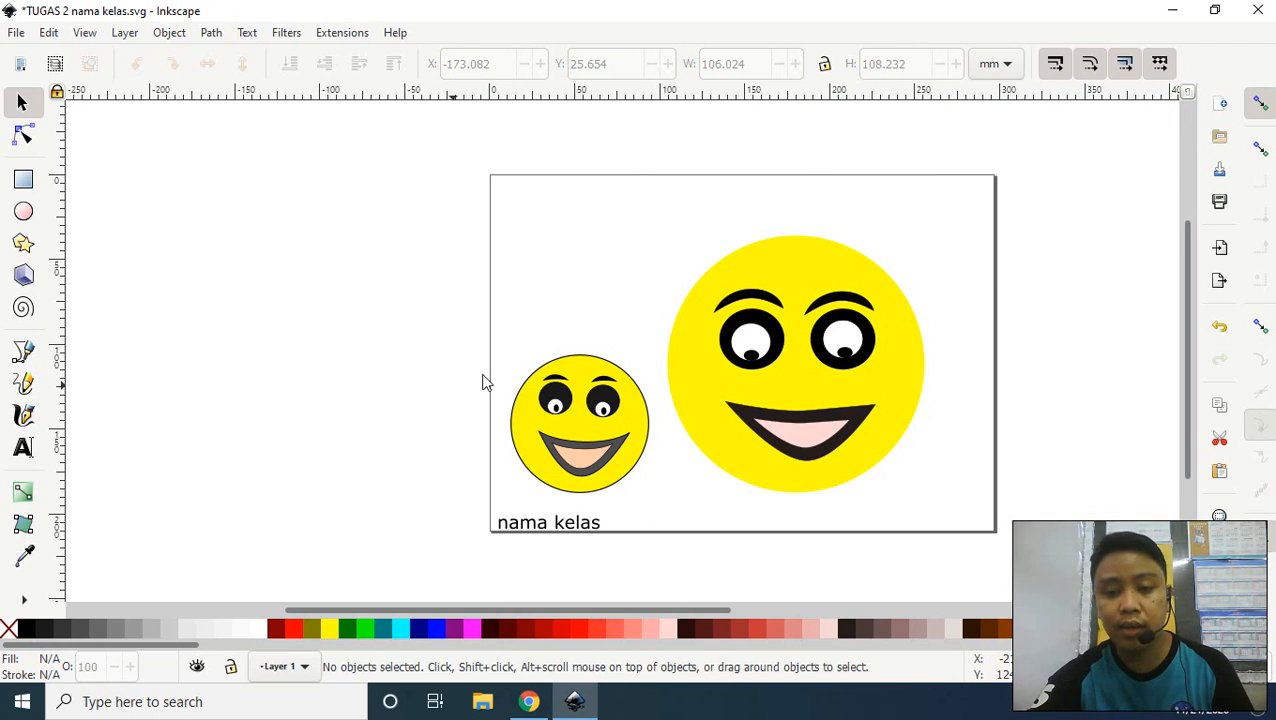
{"action": "left_click_drag", "start_coordinate": [479, 169], "coordinate": [998, 546]}
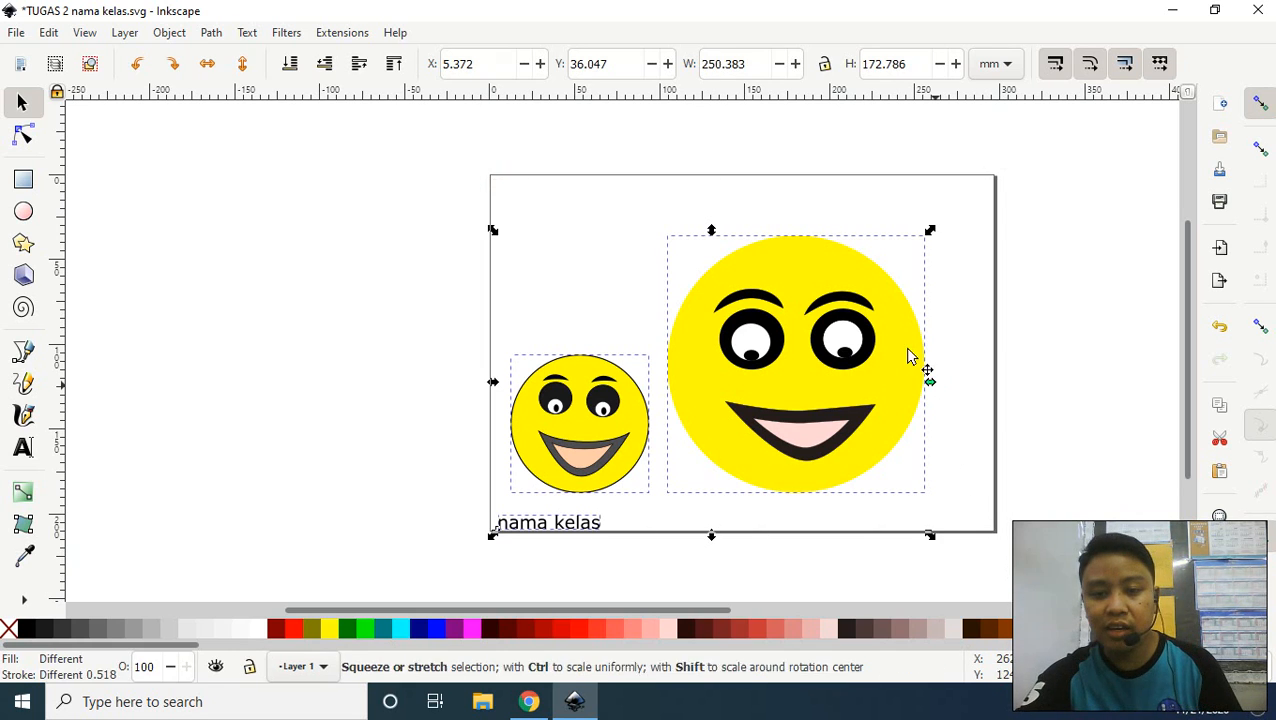
{"action": "left_click", "coordinate": [1030, 343]}
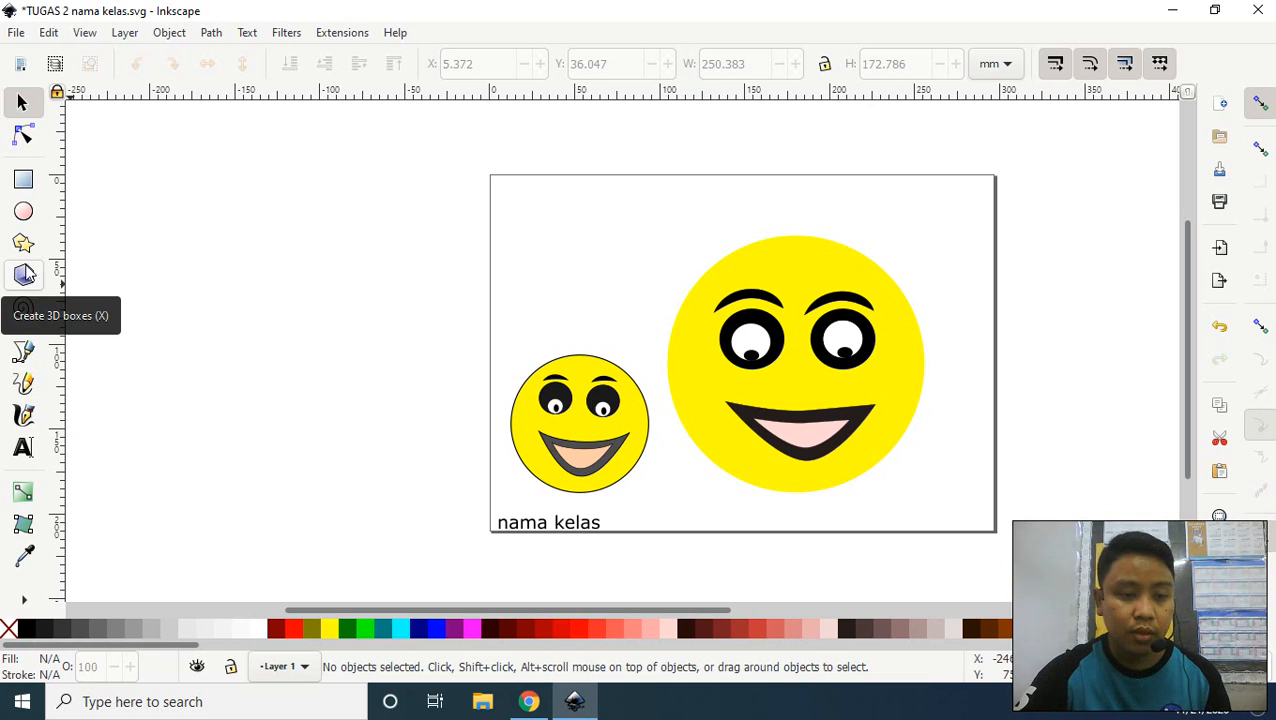
- Draw a closed three-node Bezier path about 110 by 131 mm beside the small smiley, with one curved side, and move it slightly down and right
{"action": "left_click", "coordinate": [24, 352]}
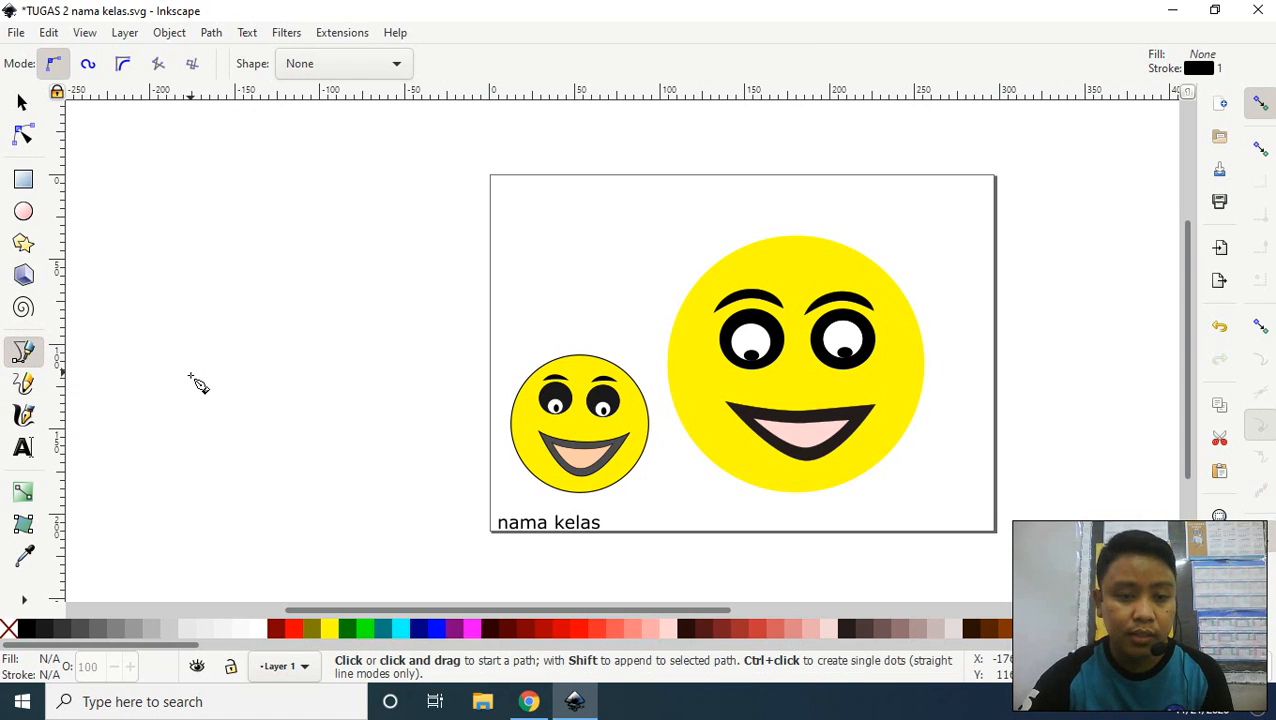
{"action": "left_click", "coordinate": [211, 395]}
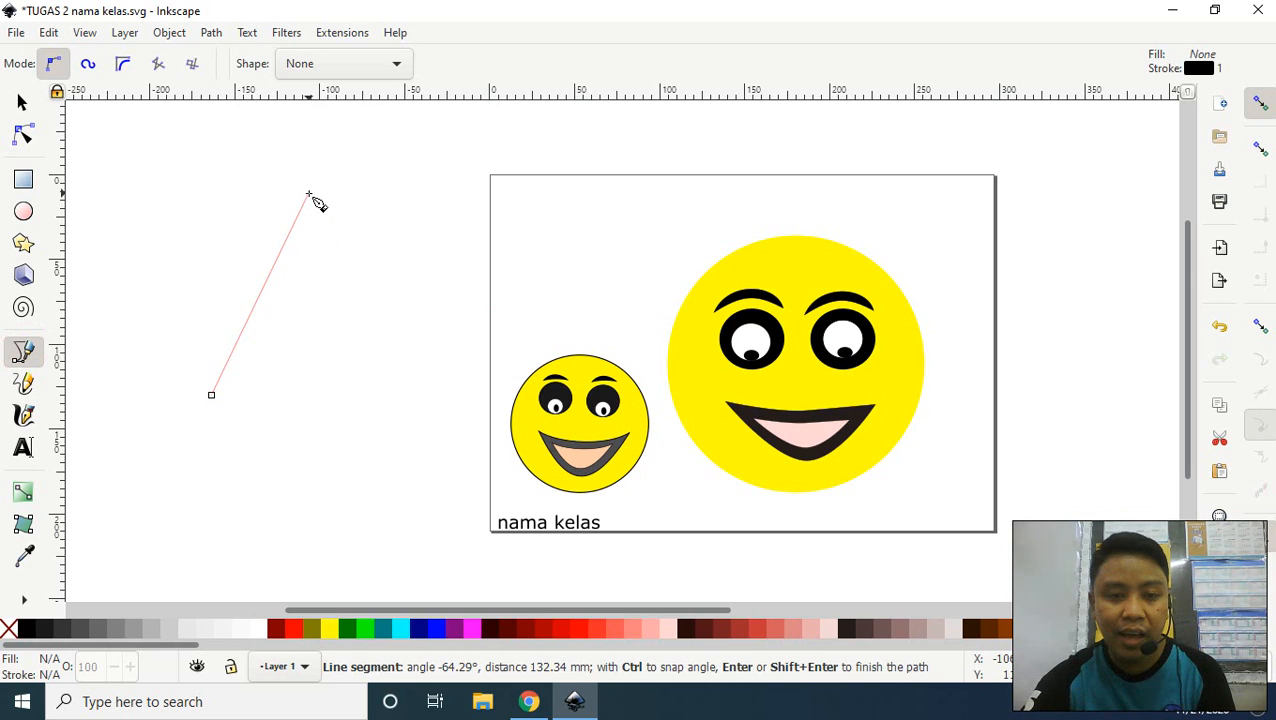
{"action": "left_click_drag", "start_coordinate": [309, 193], "coordinate": [400, 292]}
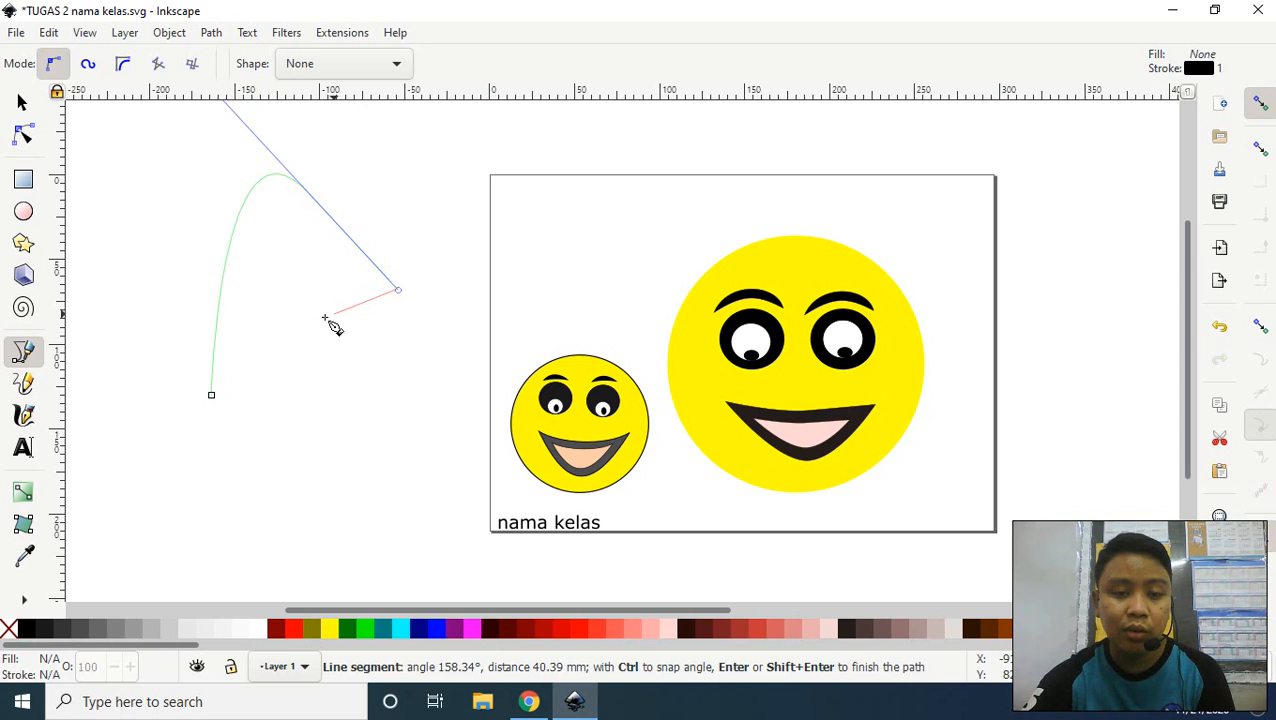
{"action": "left_click", "coordinate": [213, 397]}
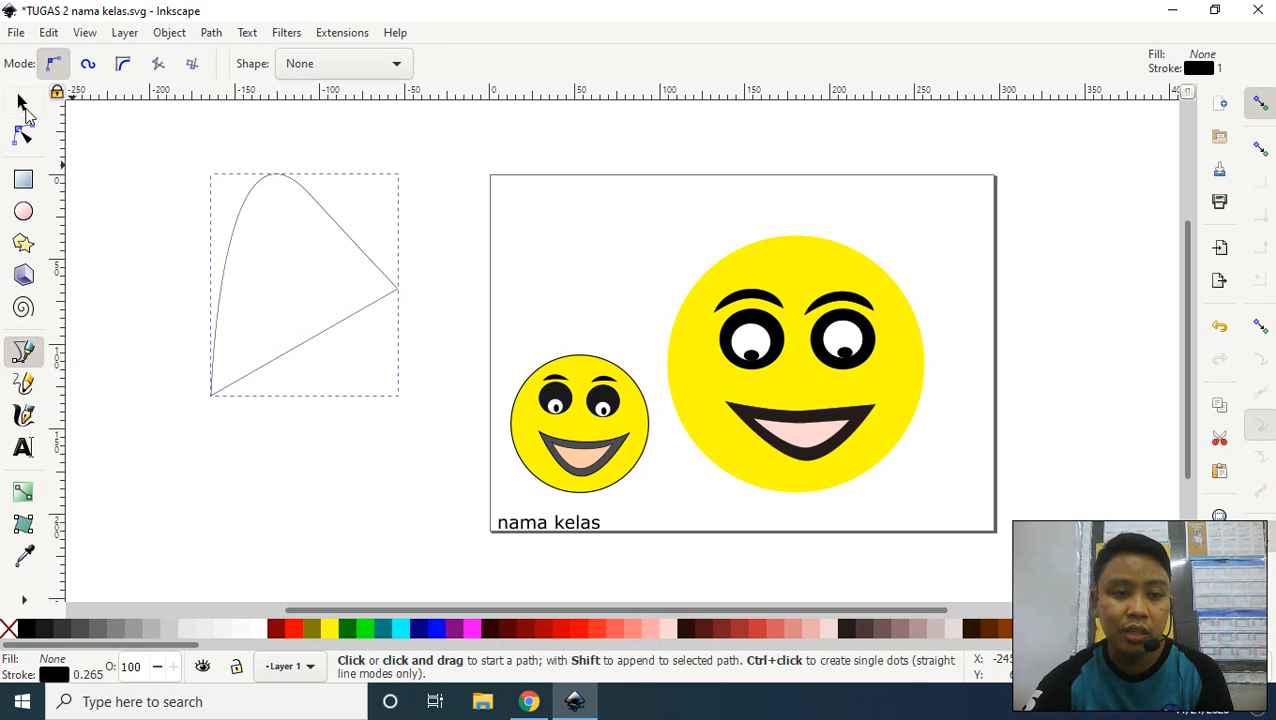
{"action": "left_click", "coordinate": [23, 104]}
{"action": "left_click_drag", "start_coordinate": [330, 223], "coordinate": [352, 307]}
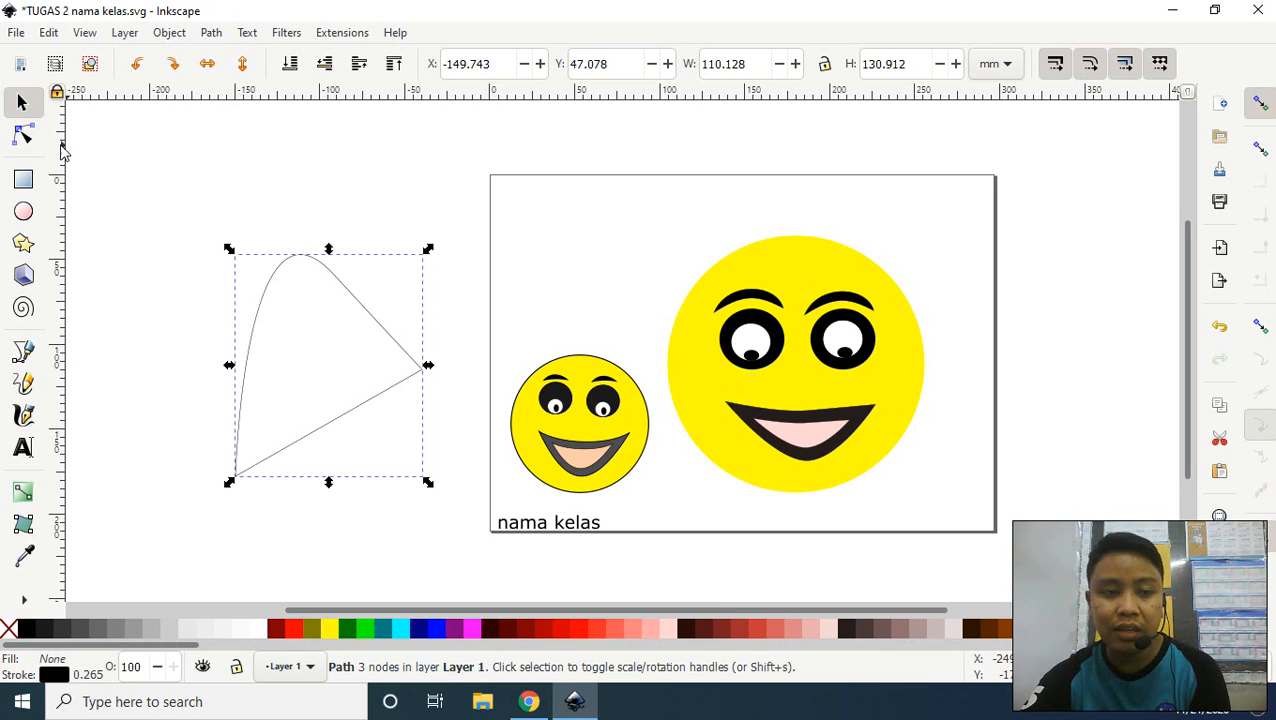
- Bend the path's straight lower edge inward and reshape the upper curve by moving its top node and handle
{"action": "left_click", "coordinate": [30, 143]}
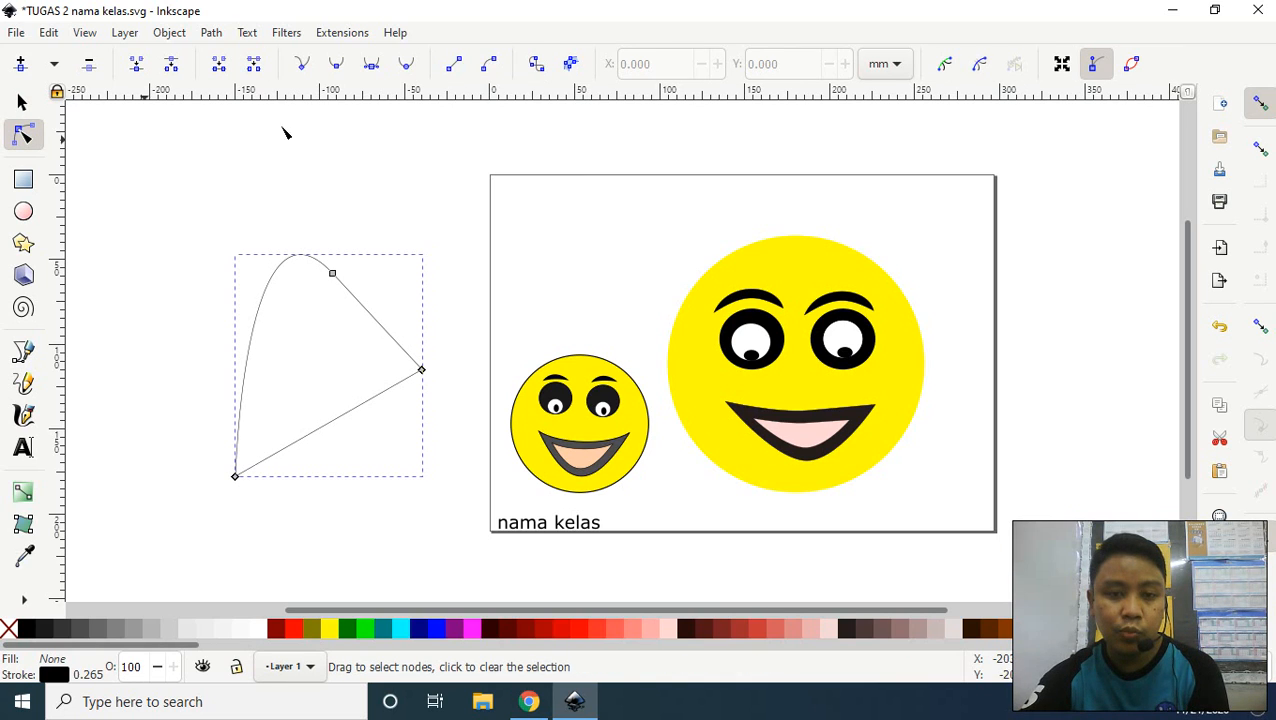
{"action": "left_click", "coordinate": [535, 69]}
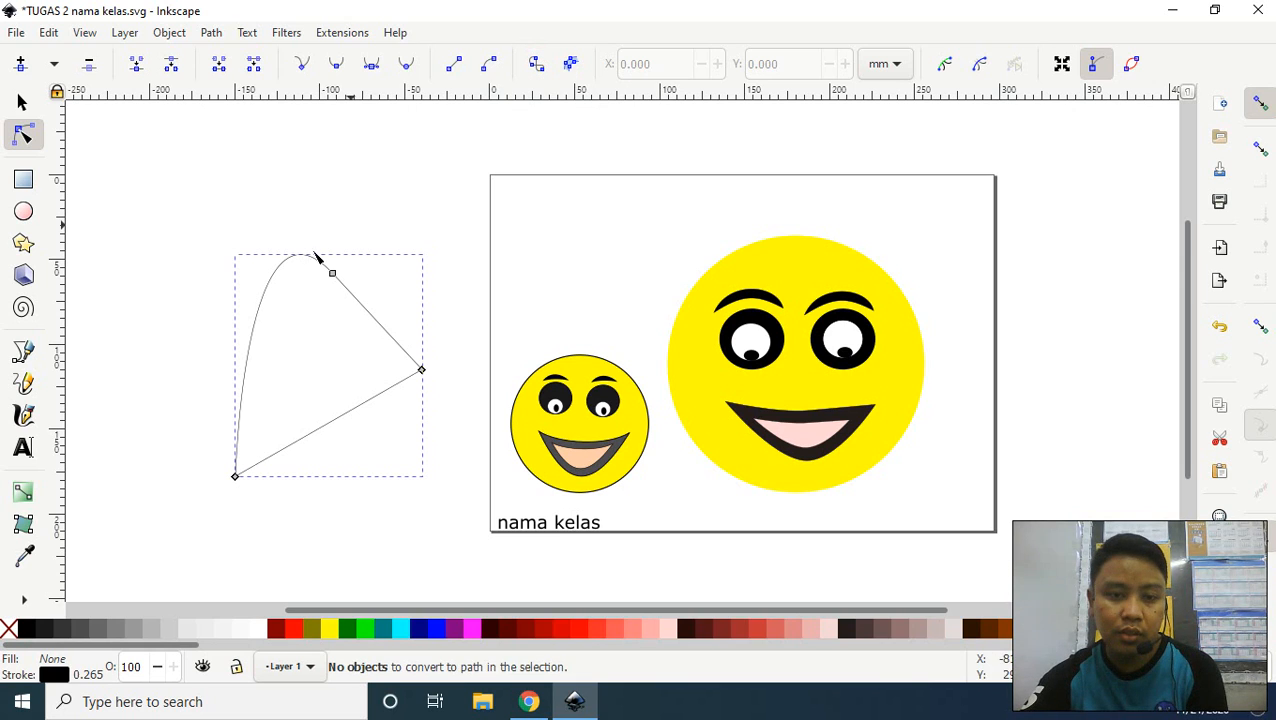
{"action": "left_click_drag", "start_coordinate": [337, 422], "coordinate": [325, 404]}
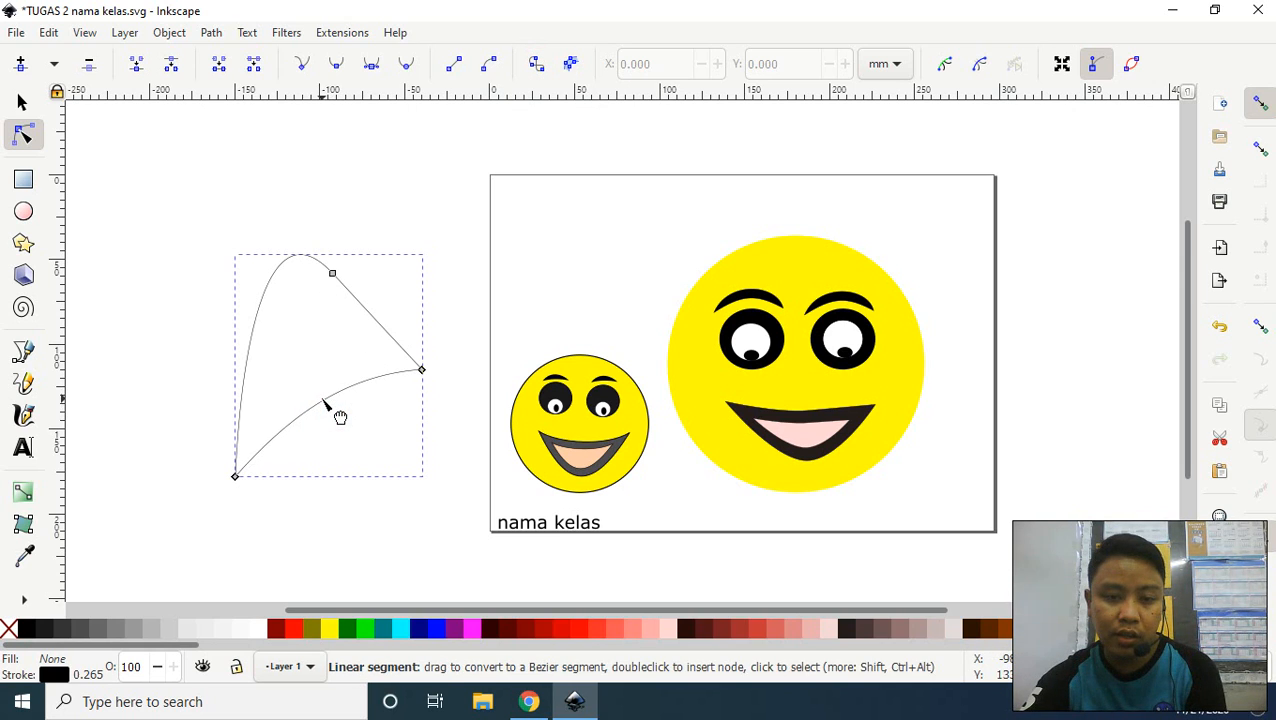
{"action": "left_click", "coordinate": [333, 275]}
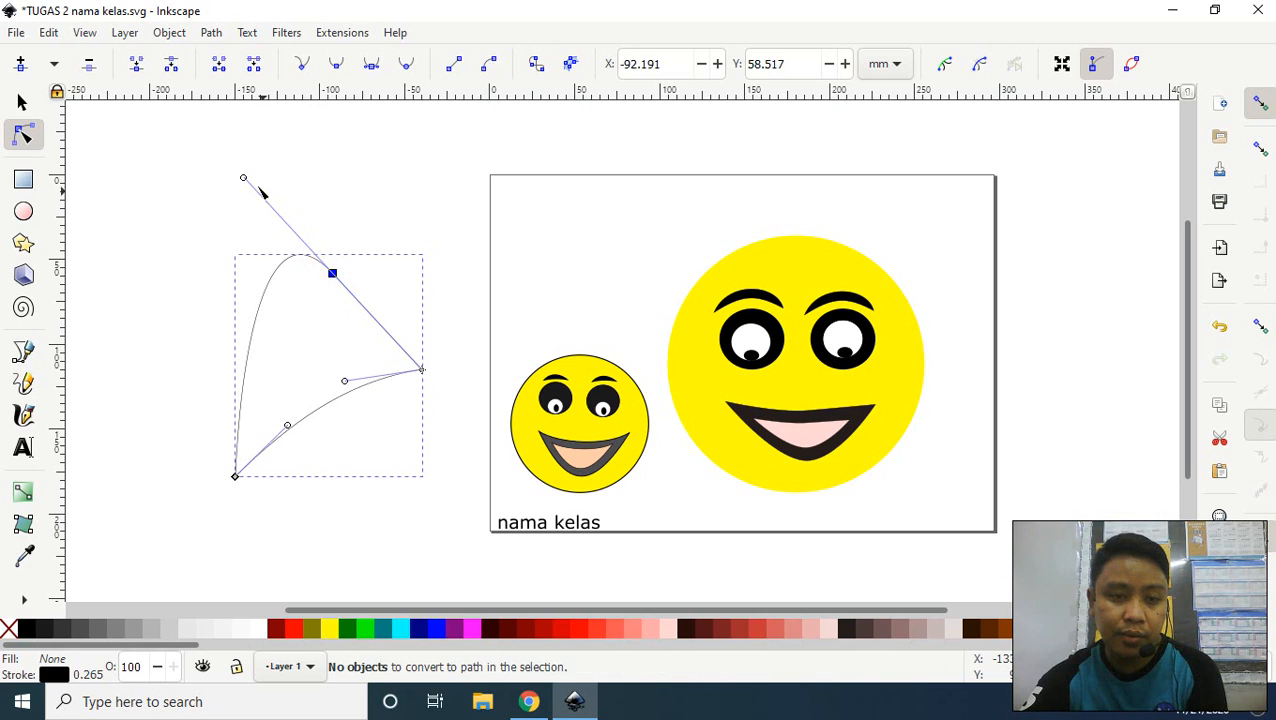
{"action": "left_click_drag", "start_coordinate": [242, 177], "coordinate": [228, 248]}
{"action": "left_click_drag", "start_coordinate": [336, 277], "coordinate": [306, 282]}
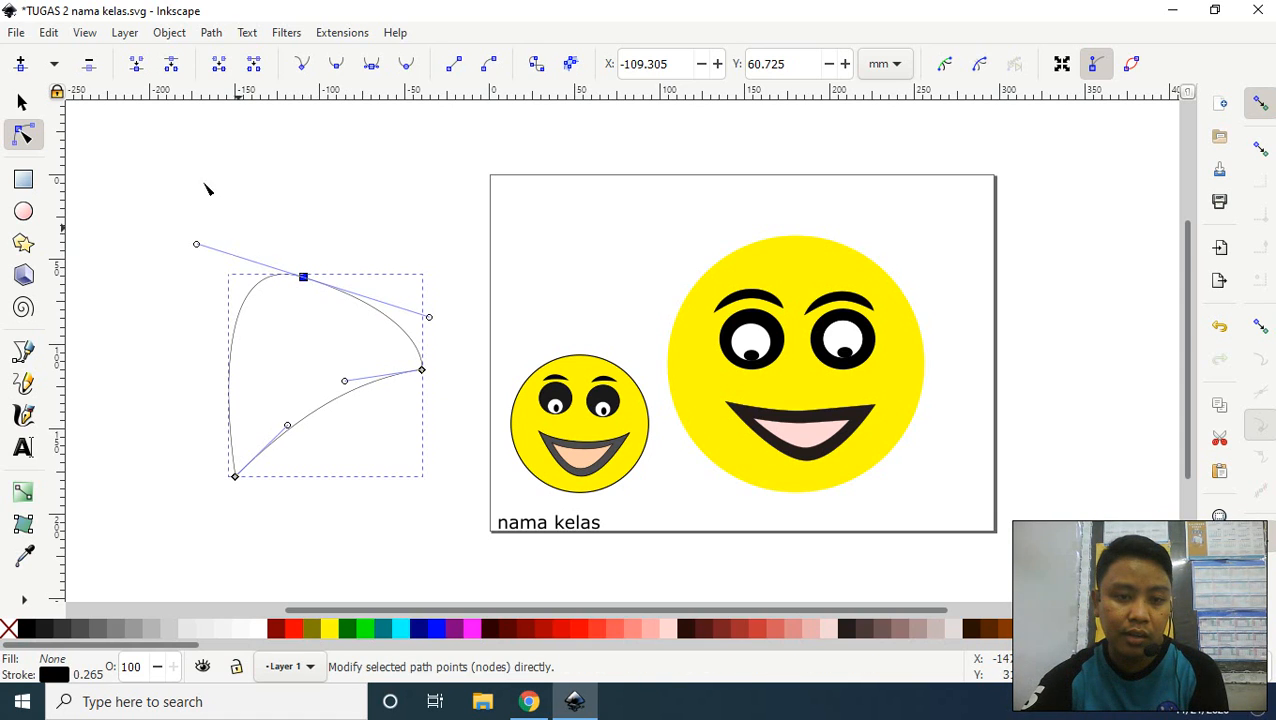
- Delete the path's top node, insert a new one on the upper-left arc, and adjust the node and handles to round the outer curve
{"action": "left_click", "coordinate": [90, 64]}
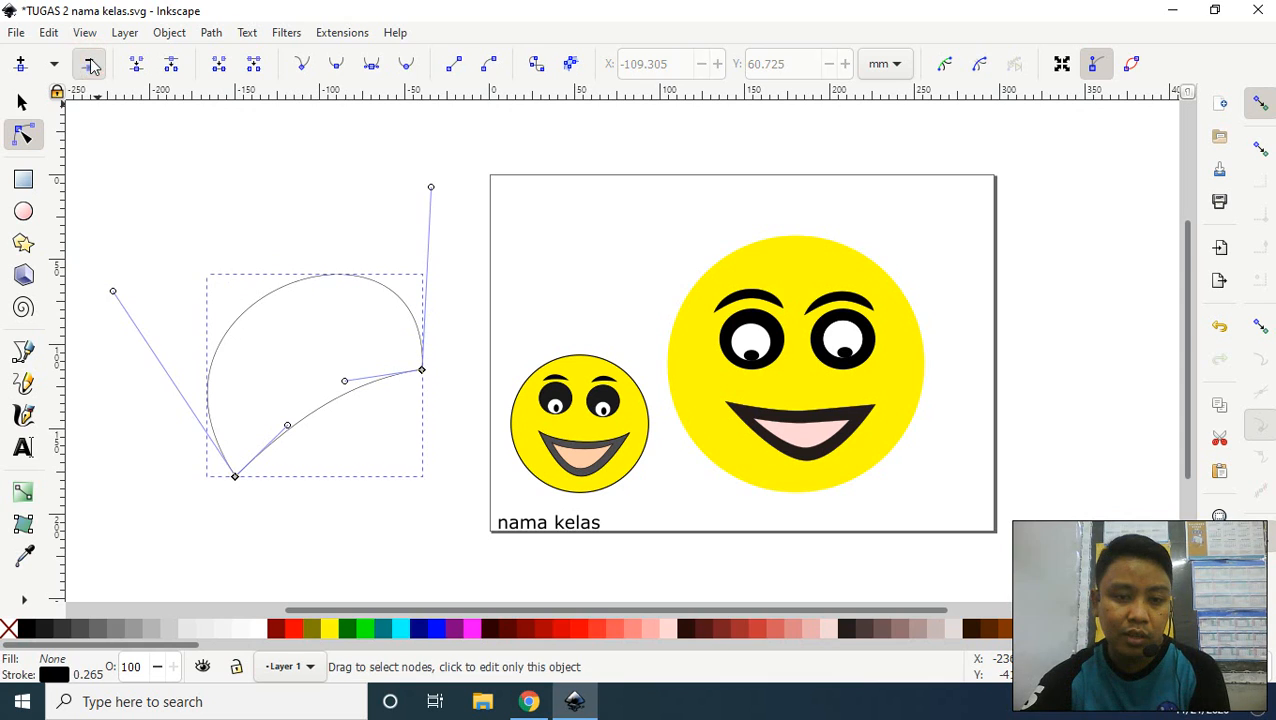
{"action": "double_click", "coordinate": [268, 299]}
{"action": "left_click_drag", "start_coordinate": [265, 293], "coordinate": [250, 275]}
{"action": "mouse_move", "coordinate": [316, 236]}
{"action": "left_mouse_down"}
{"action": "mouse_move", "coordinate": [322, 254]}
{"action": "mouse_move", "coordinate": [315, 240]}
{"action": "left_mouse_up"}
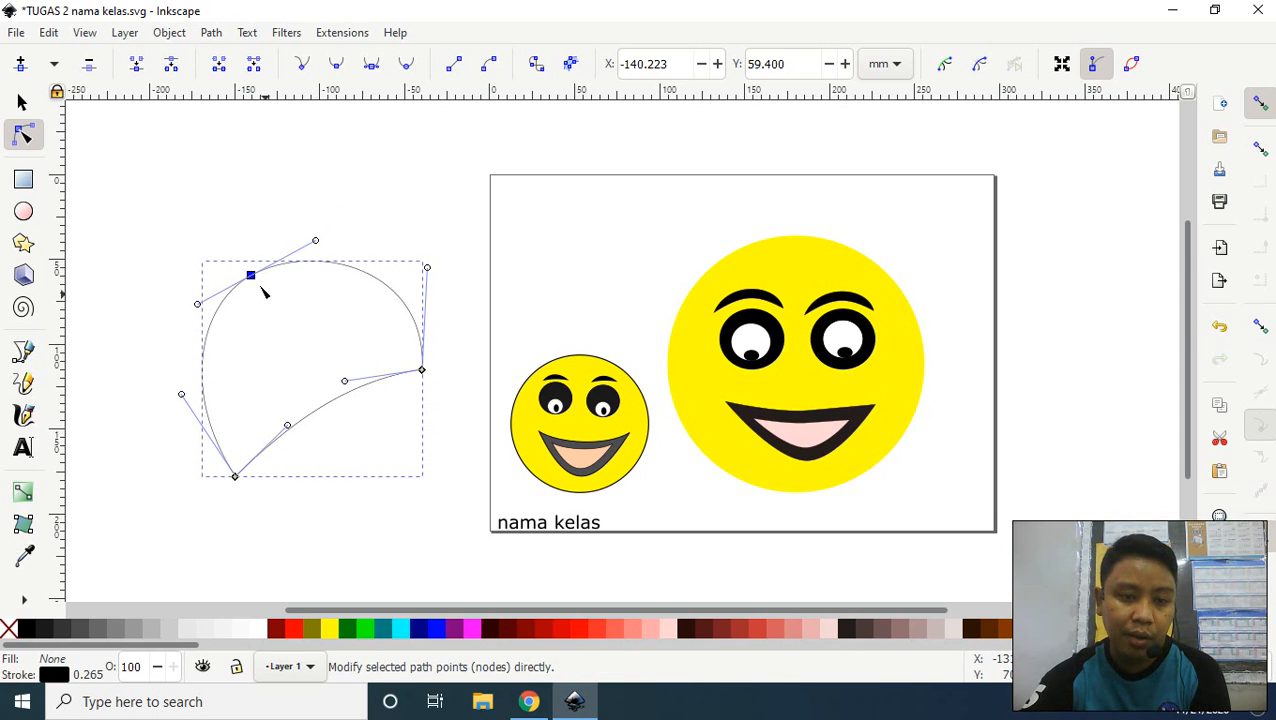
{"action": "left_click_drag", "start_coordinate": [251, 277], "coordinate": [241, 281]}
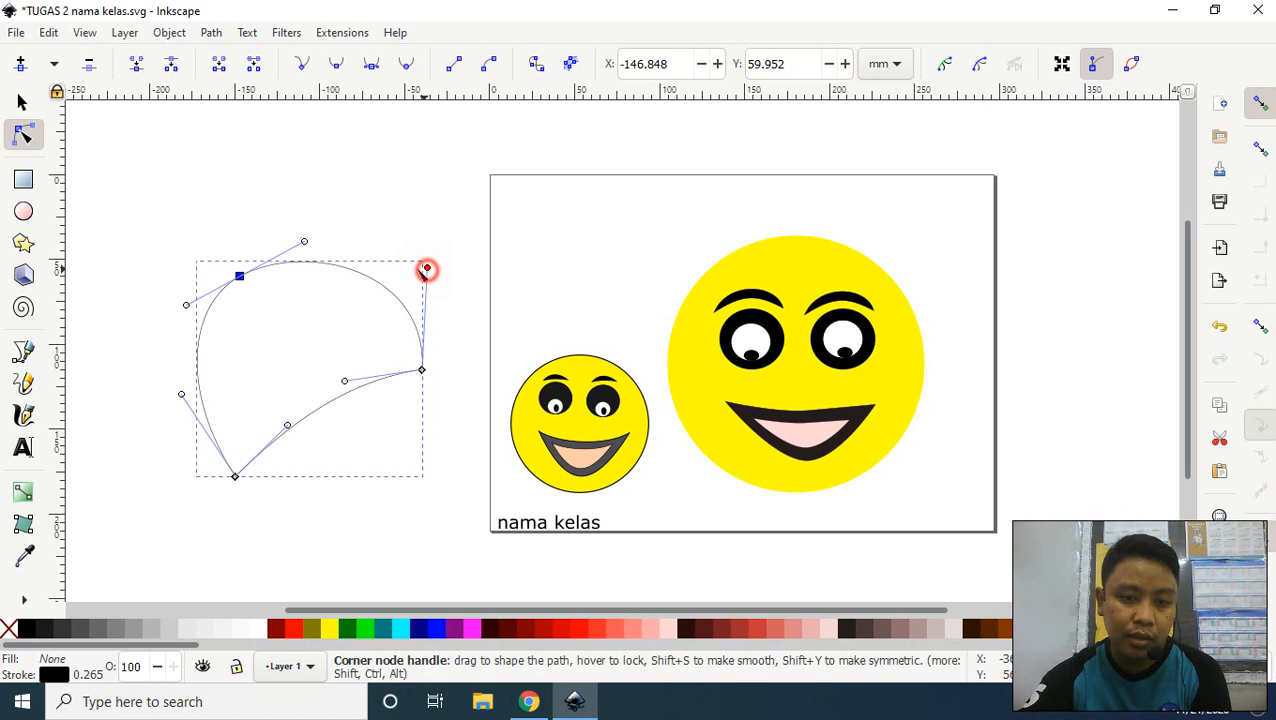
{"action": "left_click_drag", "start_coordinate": [427, 269], "coordinate": [407, 268]}
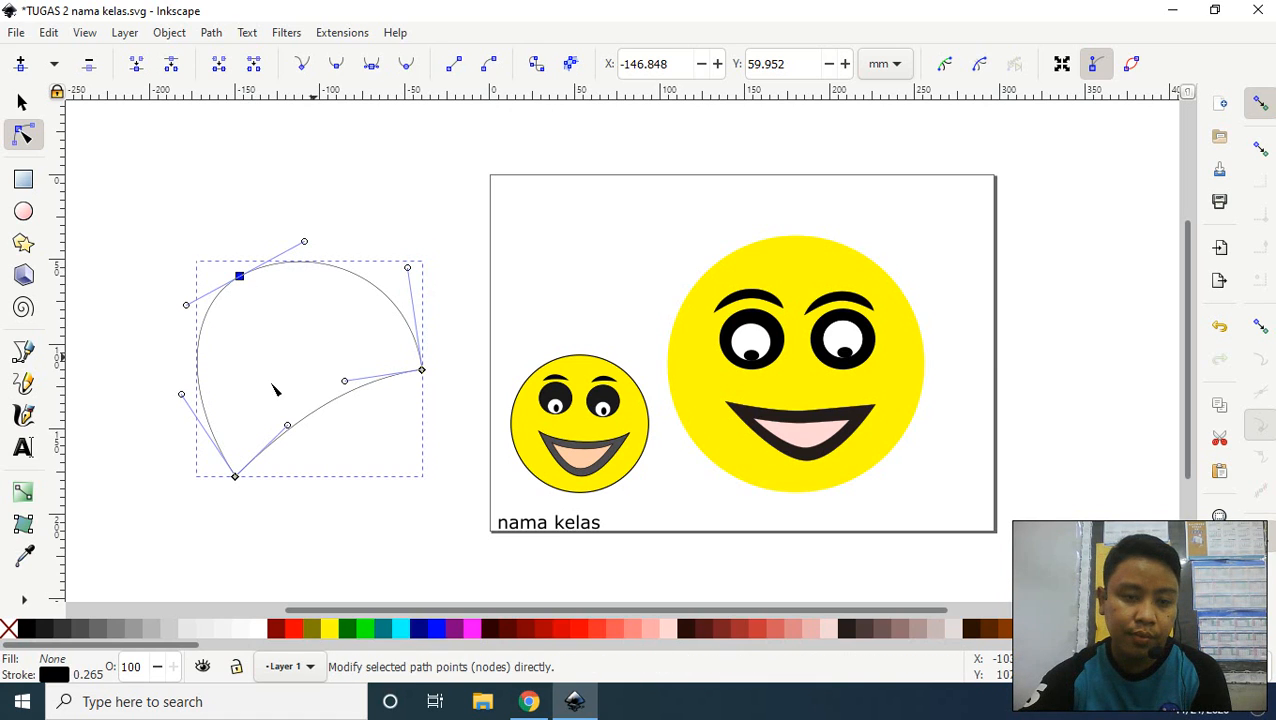
{"action": "left_click", "coordinate": [181, 394]}
{"action": "left_click_drag", "start_coordinate": [182, 395], "coordinate": [189, 396]}
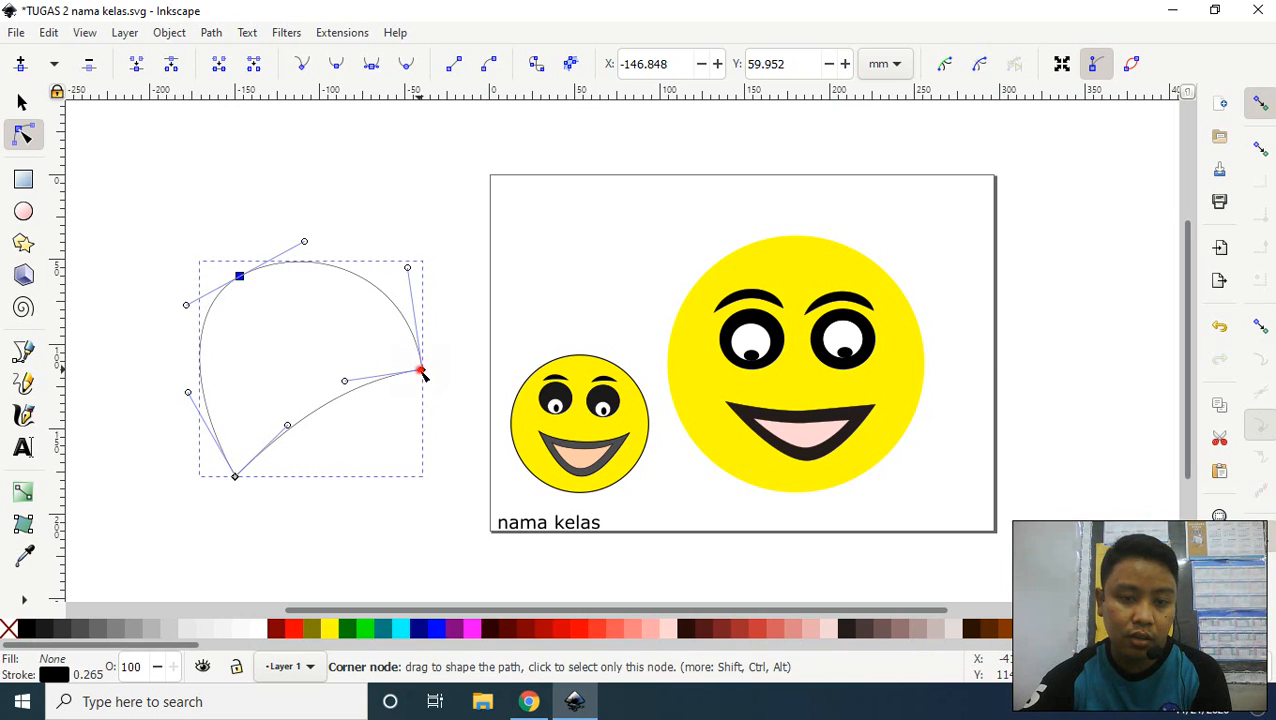
- Move the path's right corner node slightly outward and adjust the handles to deepen the inner curve into a crescent
{"action": "left_click_drag", "start_coordinate": [421, 370], "coordinate": [430, 362]}
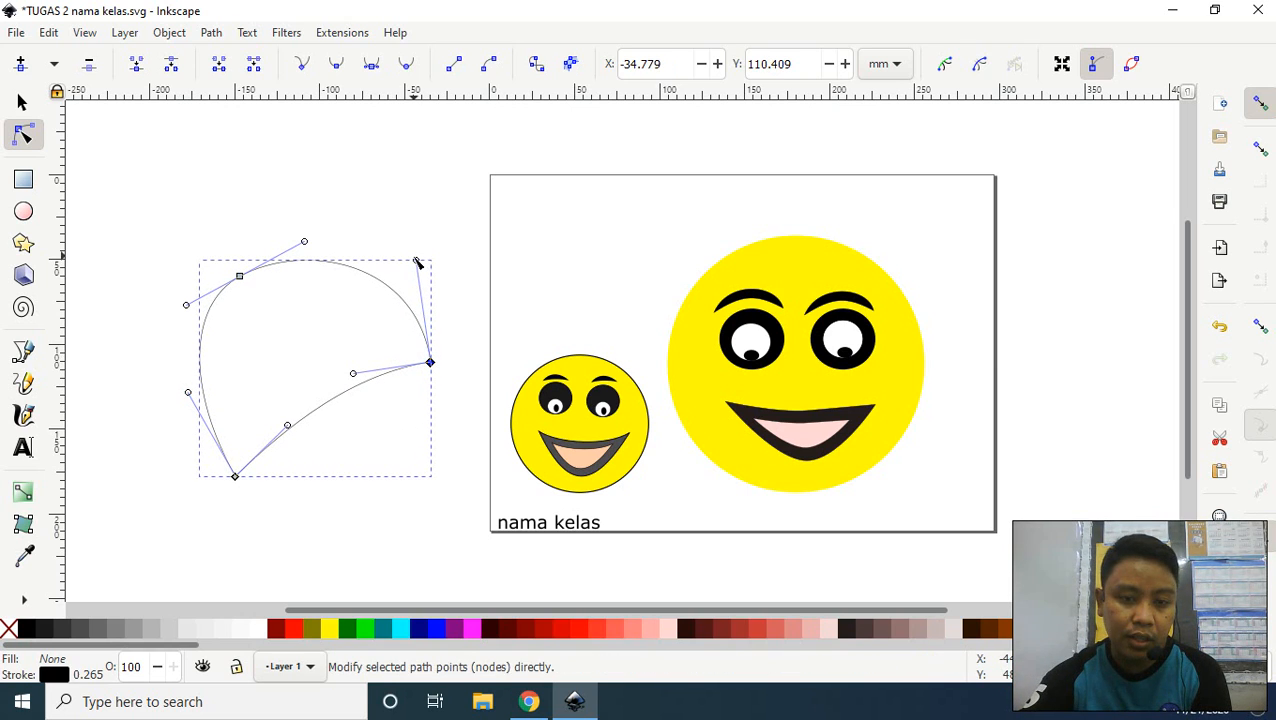
{"action": "left_click_drag", "start_coordinate": [417, 261], "coordinate": [399, 261]}
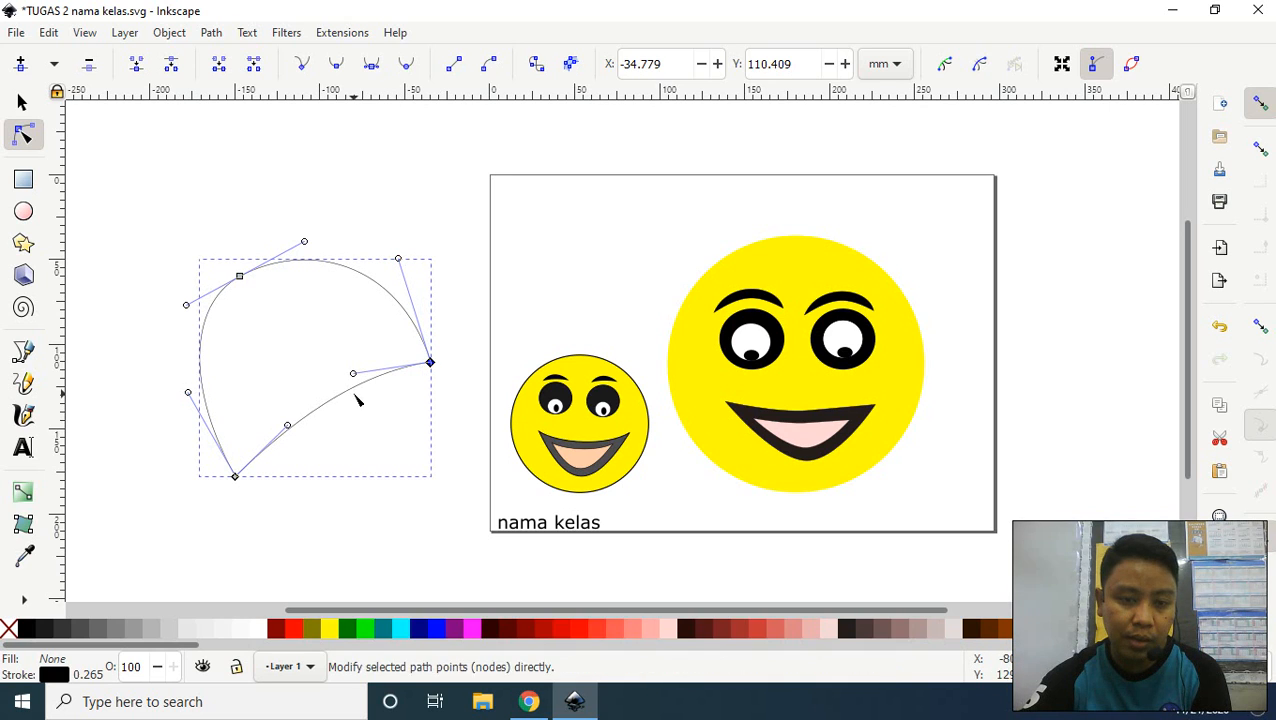
{"action": "left_click_drag", "start_coordinate": [353, 373], "coordinate": [331, 356]}
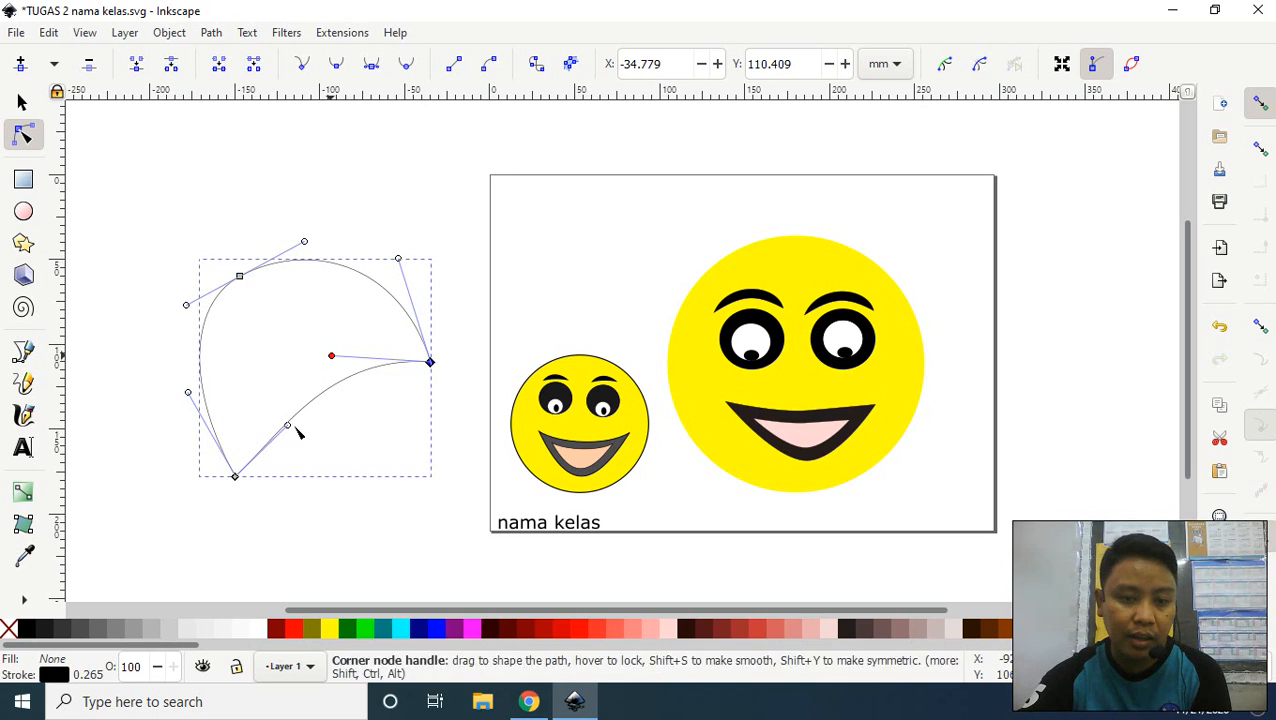
{"action": "left_click_drag", "start_coordinate": [288, 425], "coordinate": [262, 408]}
{"action": "left_click_drag", "start_coordinate": [328, 353], "coordinate": [320, 348]}
- Lower the upper-left node, adjust its handle, and delete the node from the crescent's outer arc
{"action": "mouse_move", "coordinate": [241, 279]}
{"action": "left_mouse_down"}
{"action": "mouse_move", "coordinate": [260, 314]}
{"action": "mouse_move", "coordinate": [253, 299]}
{"action": "left_mouse_up"}
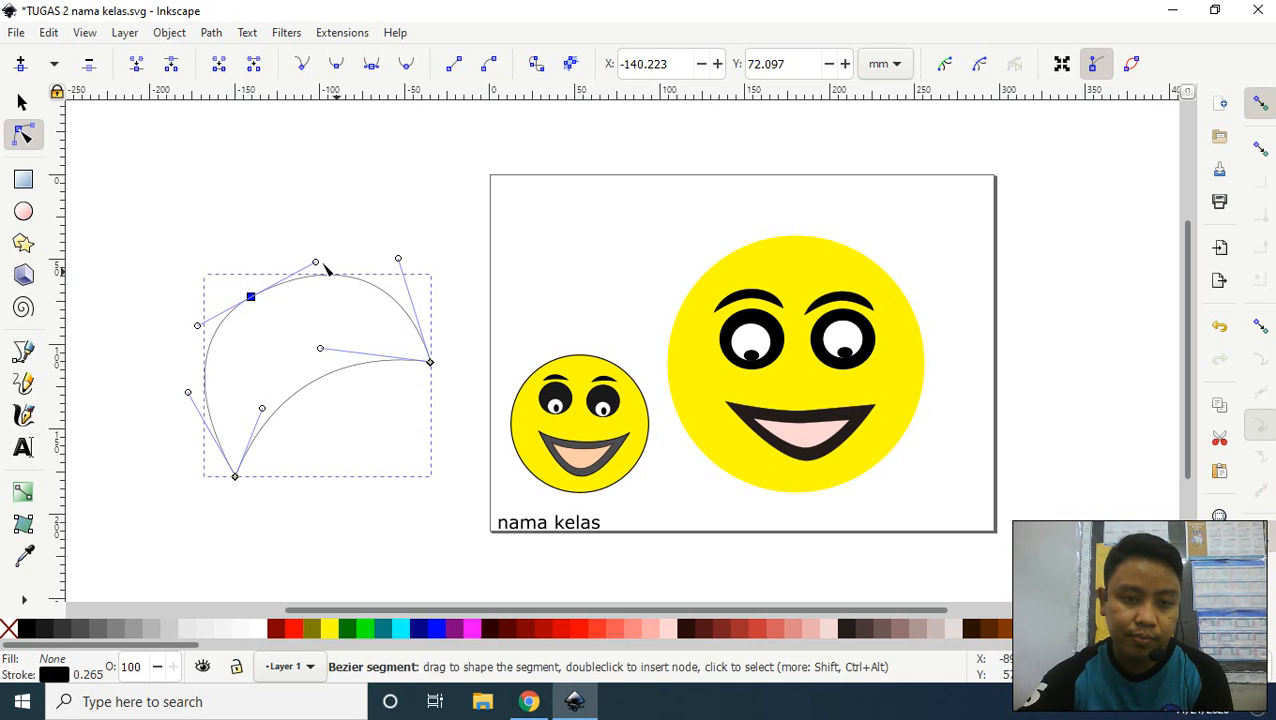
{"action": "mouse_move", "coordinate": [315, 262]}
{"action": "left_mouse_down"}
{"action": "mouse_move", "coordinate": [316, 273]}
{"action": "mouse_move", "coordinate": [310, 257]}
{"action": "left_mouse_up"}
{"action": "left_click", "coordinate": [90, 65]}
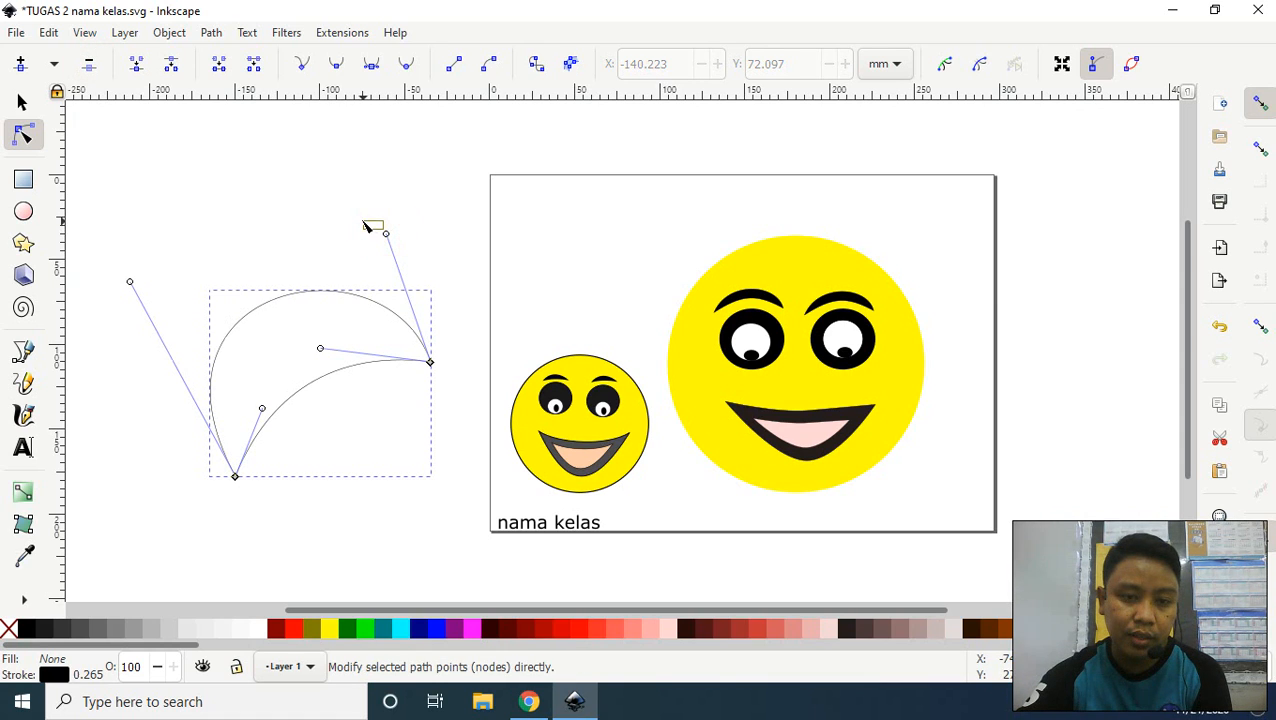
- Refine the crescent's outer arc with the handles of its two corner nodes, and fill the shape with yellow (#FFFF00)
{"action": "left_click_drag", "start_coordinate": [387, 237], "coordinate": [372, 222]}
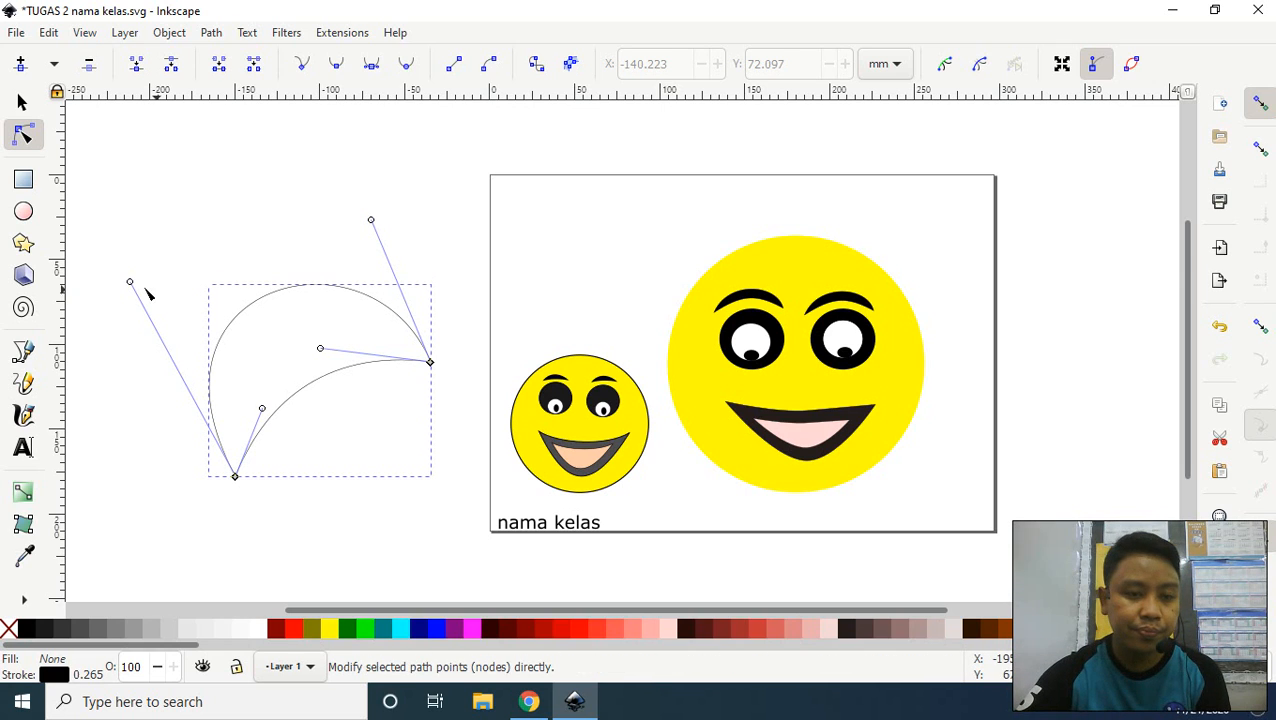
{"action": "left_click_drag", "start_coordinate": [131, 285], "coordinate": [145, 299]}
{"action": "left_click_drag", "start_coordinate": [370, 219], "coordinate": [363, 229]}
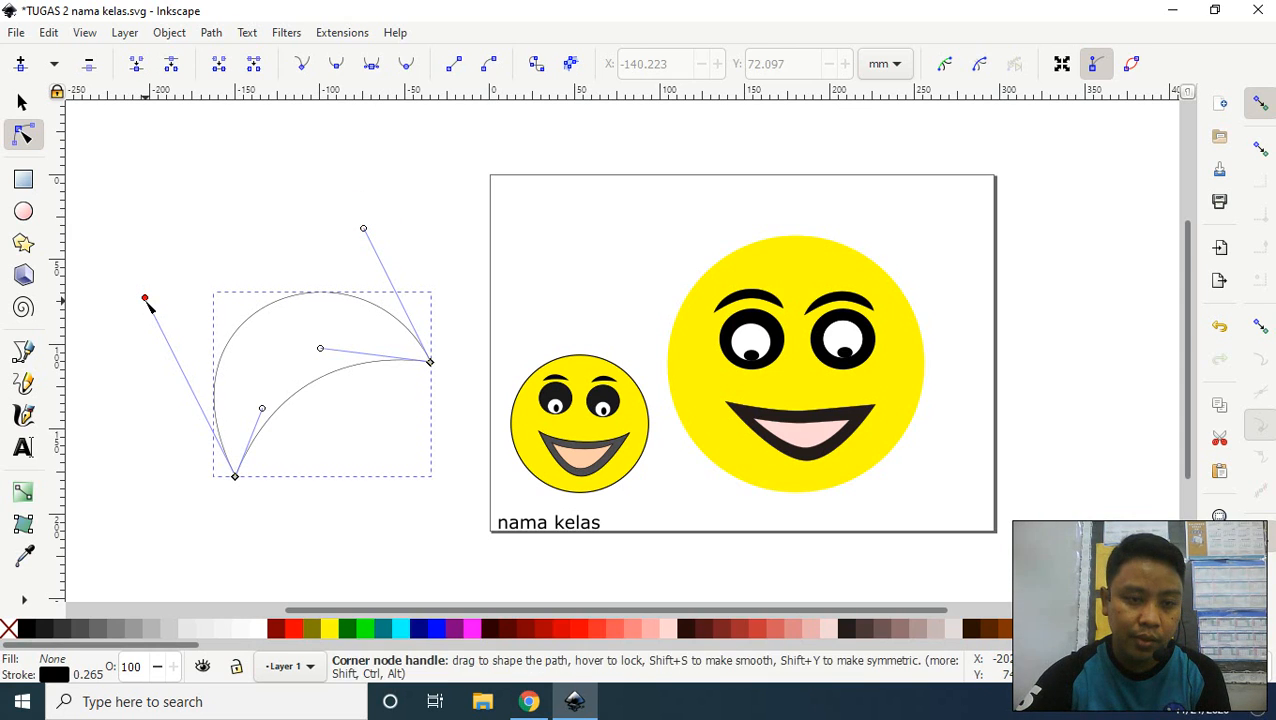
{"action": "left_click_drag", "start_coordinate": [146, 298], "coordinate": [150, 303]}
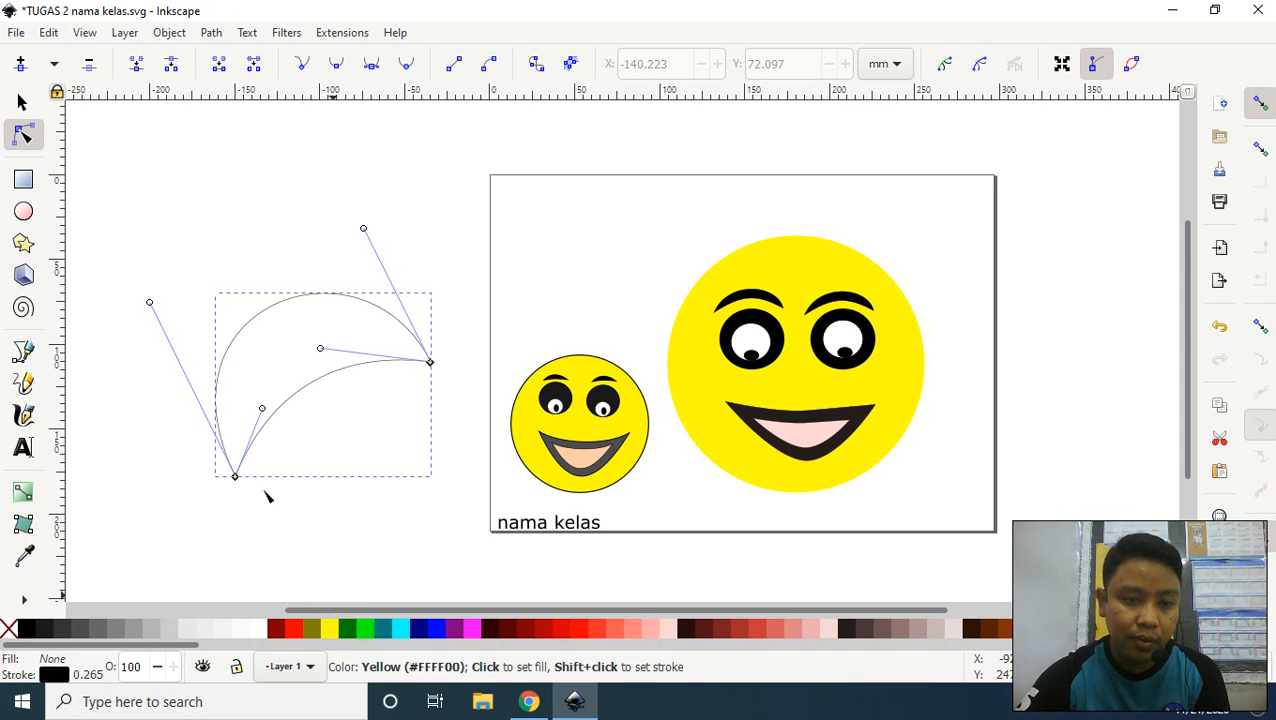
{"action": "left_click", "coordinate": [19, 101]}
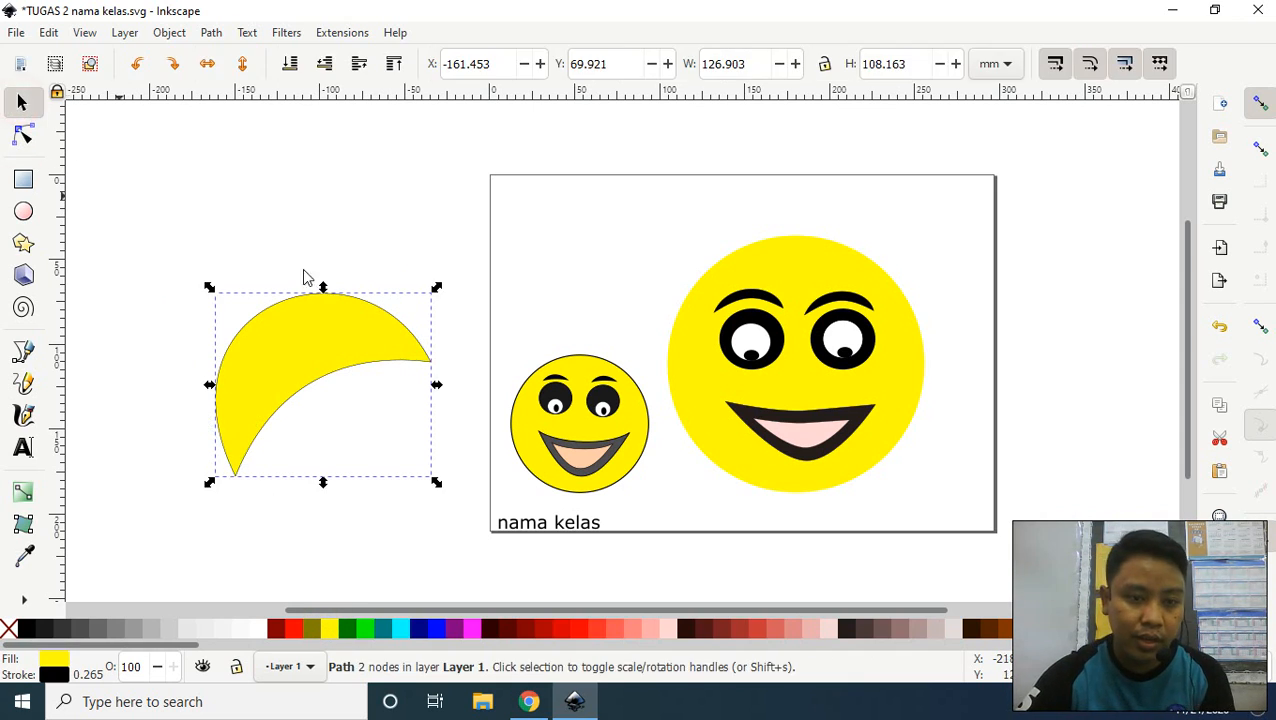
- Rotate the yellow crescent so its two points face upward like a smiling mouth
{"action": "left_click", "coordinate": [383, 344]}
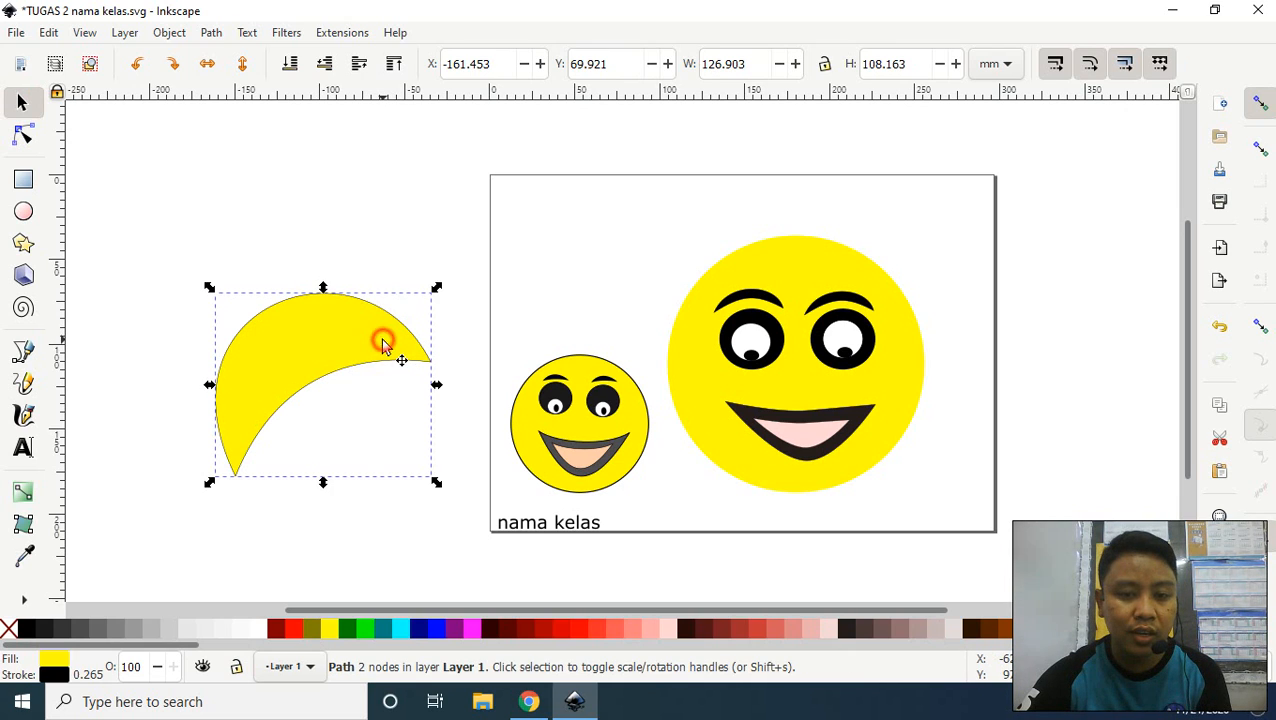
{"action": "double_click", "coordinate": [383, 344]}
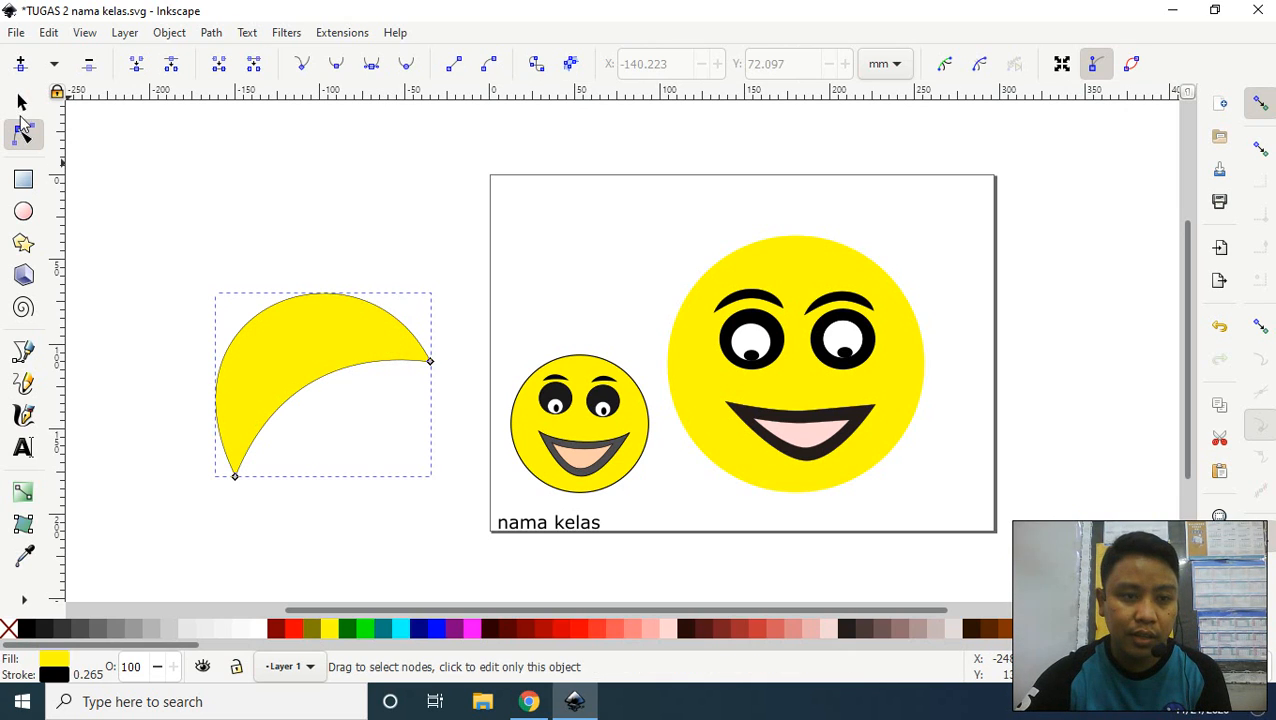
{"action": "left_click", "coordinate": [21, 101]}
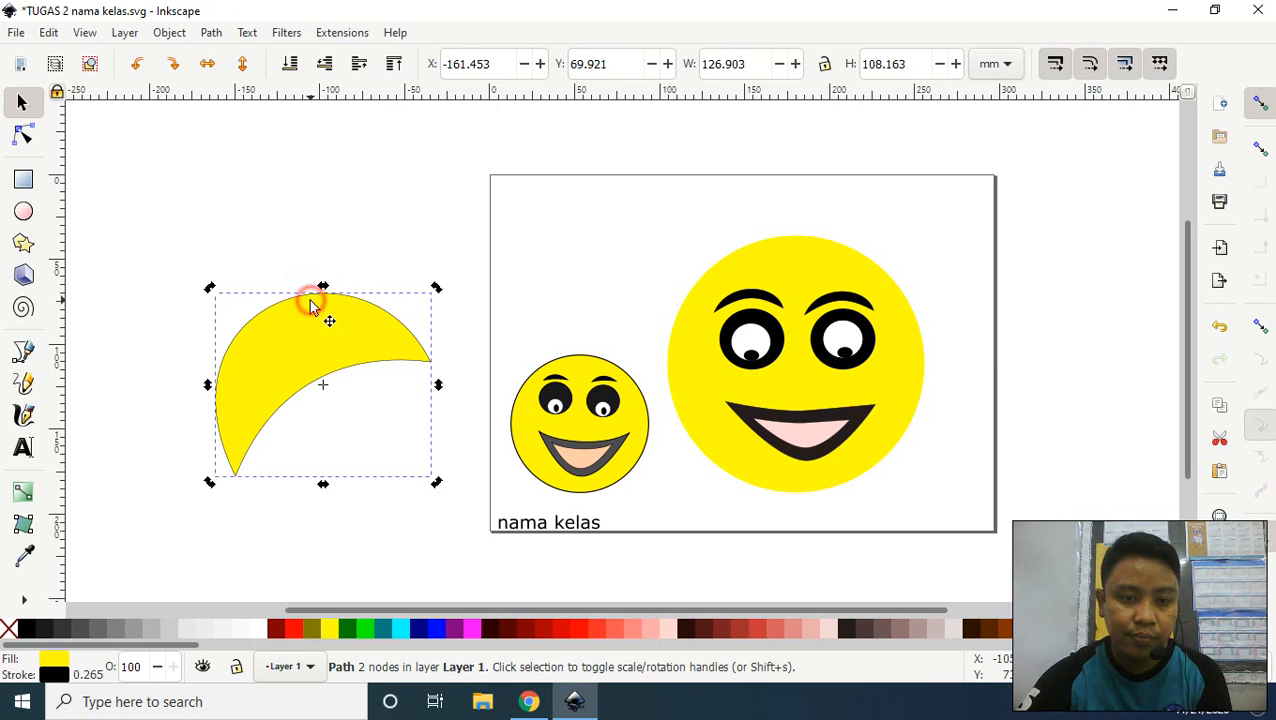
{"action": "left_click", "coordinate": [436, 288]}
{"action": "left_click_drag", "start_coordinate": [439, 289], "coordinate": [270, 400]}
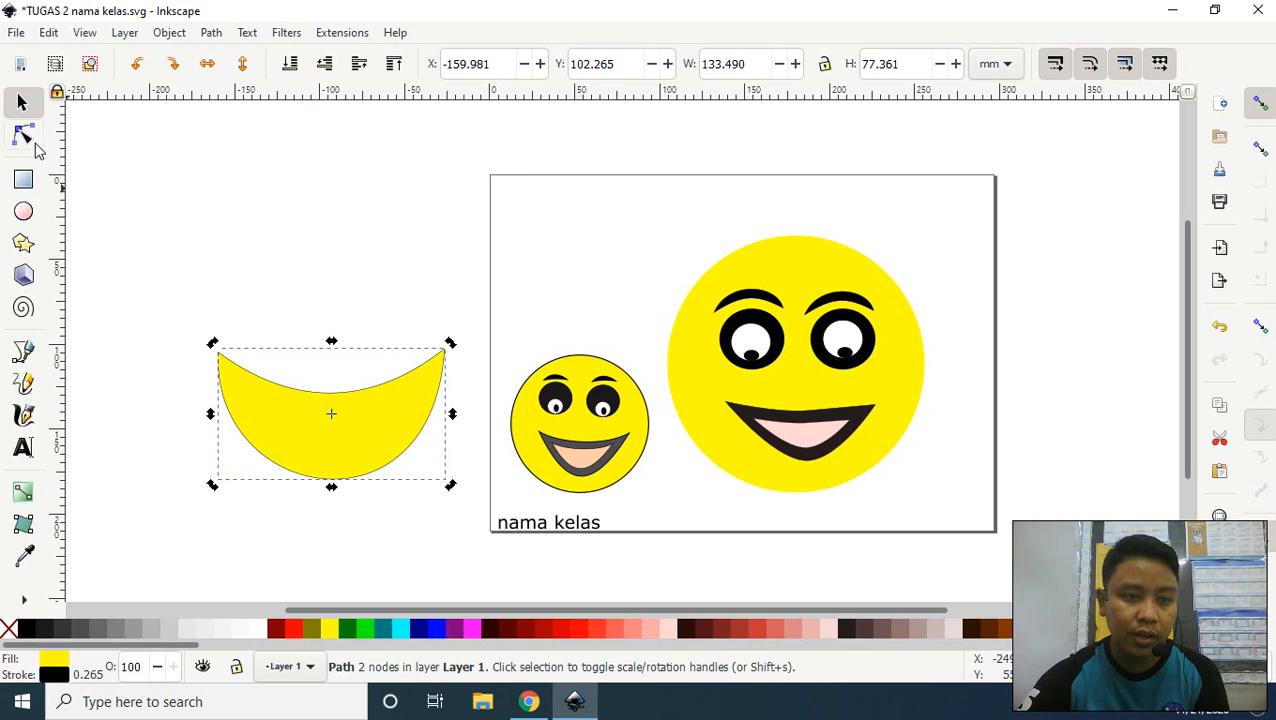
- Fine-tune the crescent's lower curve and two corner nodes, and move the shape slightly down to clear space above it
{"action": "left_click", "coordinate": [30, 140]}
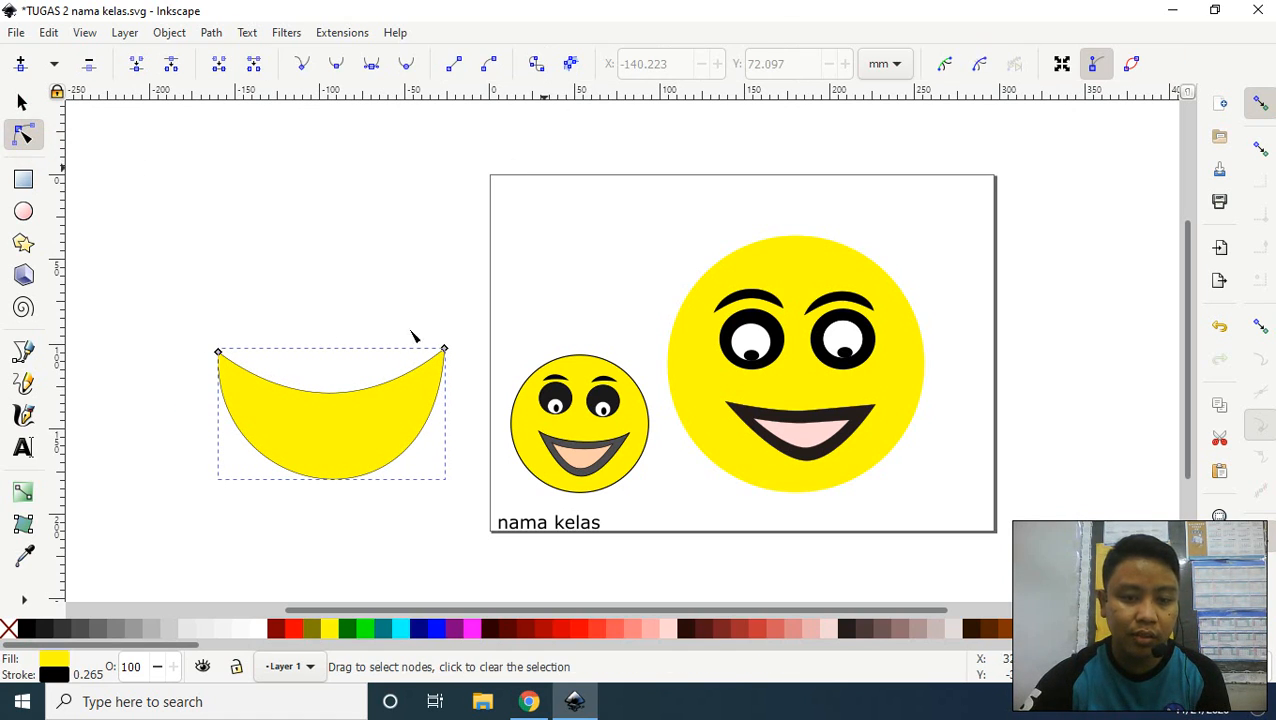
{"action": "mouse_move", "coordinate": [333, 477]}
{"action": "left_mouse_down"}
{"action": "mouse_move", "coordinate": [329, 462]}
{"action": "mouse_move", "coordinate": [329, 477]}
{"action": "left_mouse_up"}
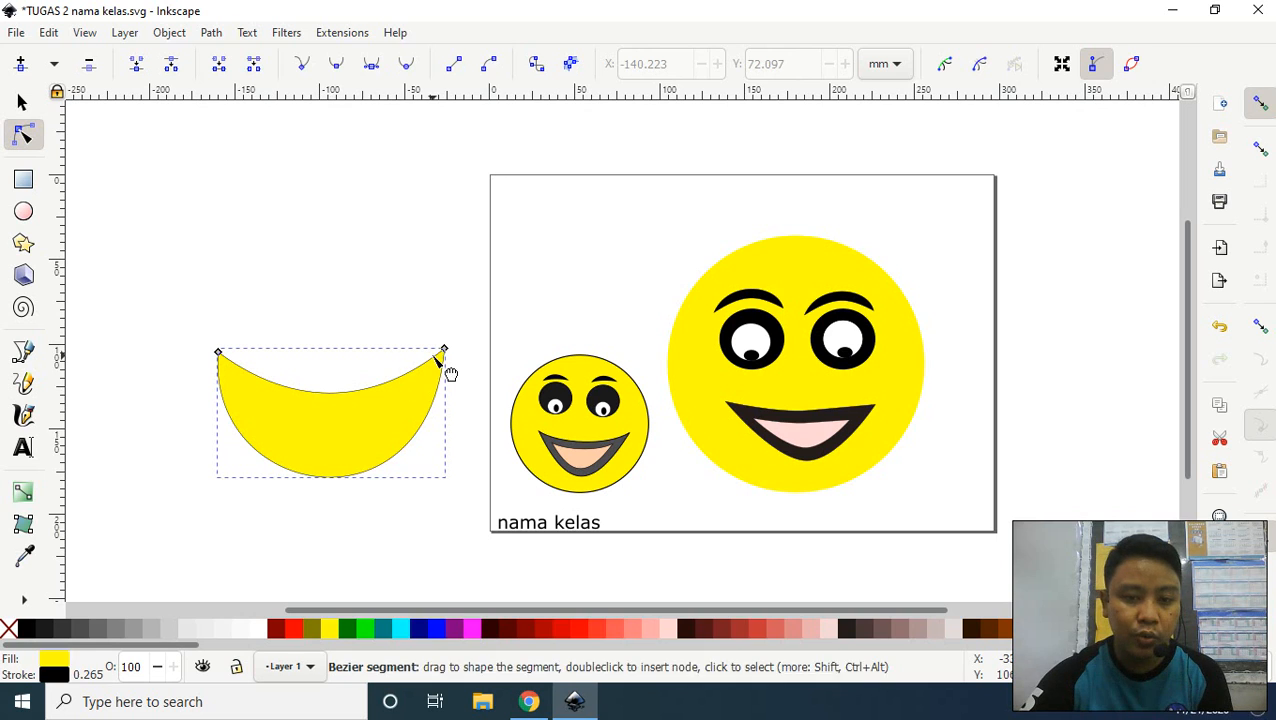
{"action": "left_click_drag", "start_coordinate": [445, 352], "coordinate": [441, 353]}
{"action": "left_click_drag", "start_coordinate": [219, 353], "coordinate": [222, 357]}
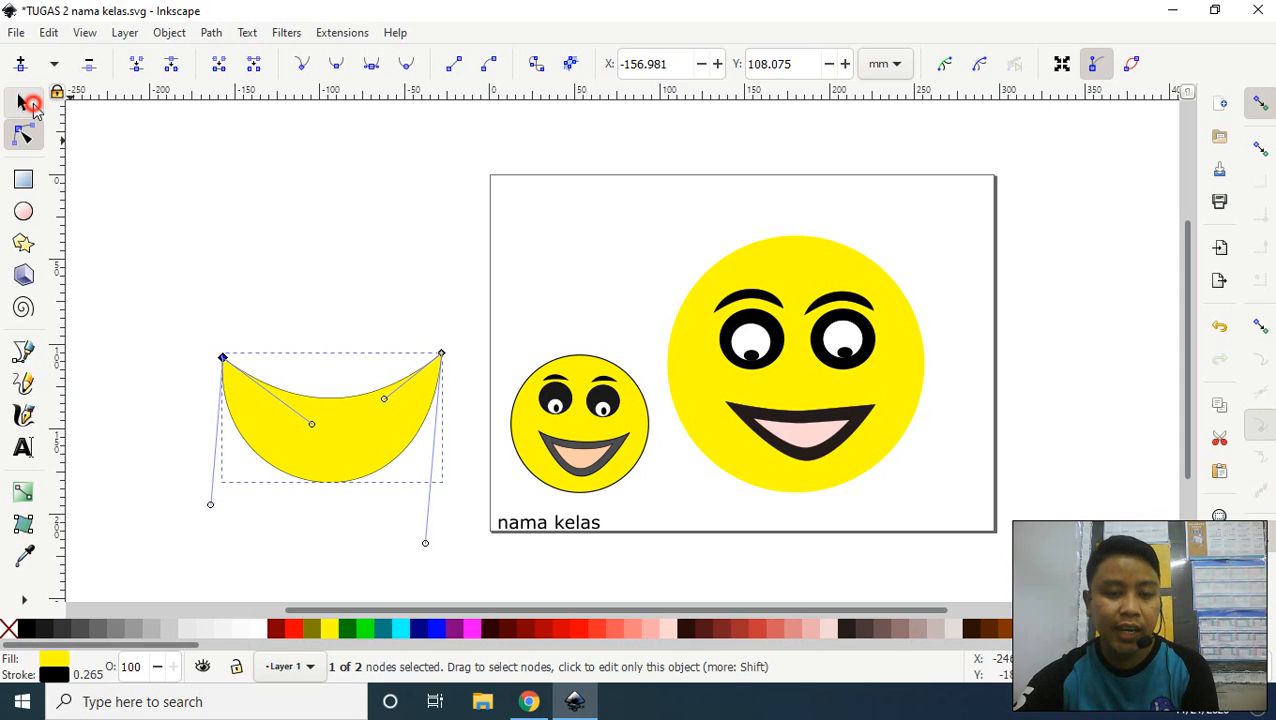
{"action": "left_click", "coordinate": [22, 103]}
{"action": "left_click_drag", "start_coordinate": [362, 420], "coordinate": [388, 465]}
- Draw a closed Bezier path above the crescent with an arched upper edge and a straight lower edge
{"action": "left_click", "coordinate": [28, 353]}
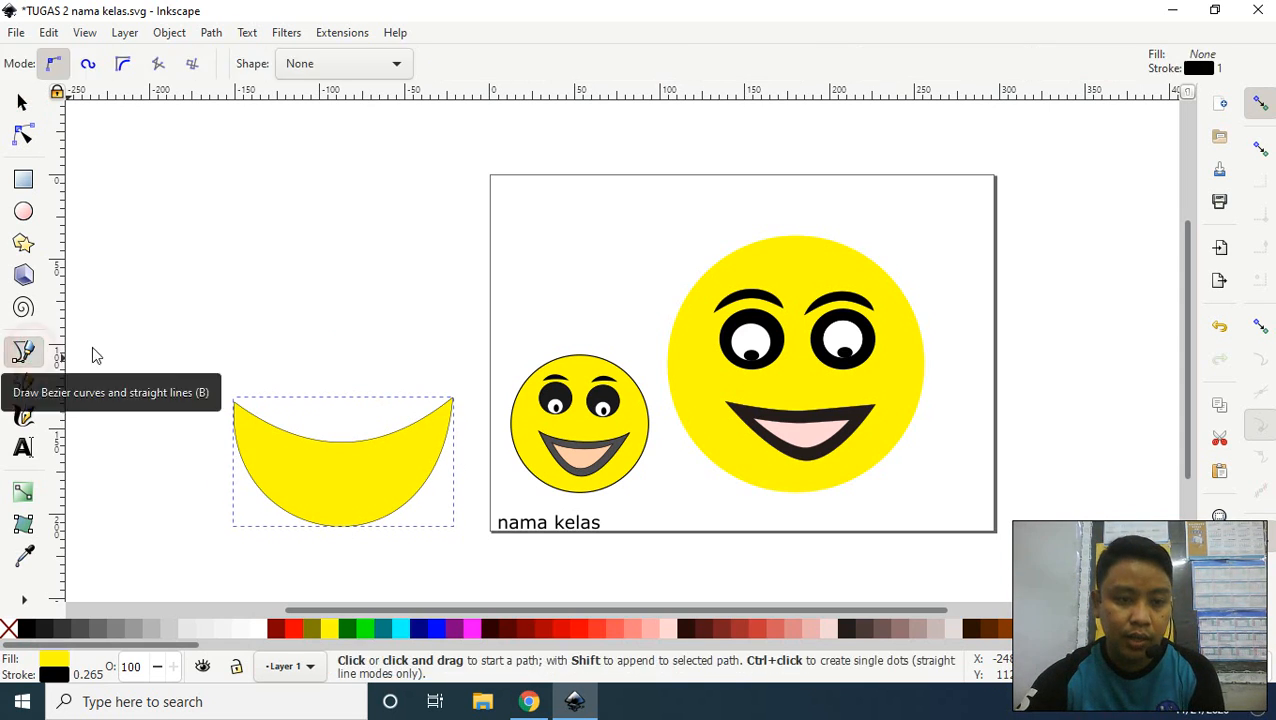
{"action": "left_click", "coordinate": [244, 328]}
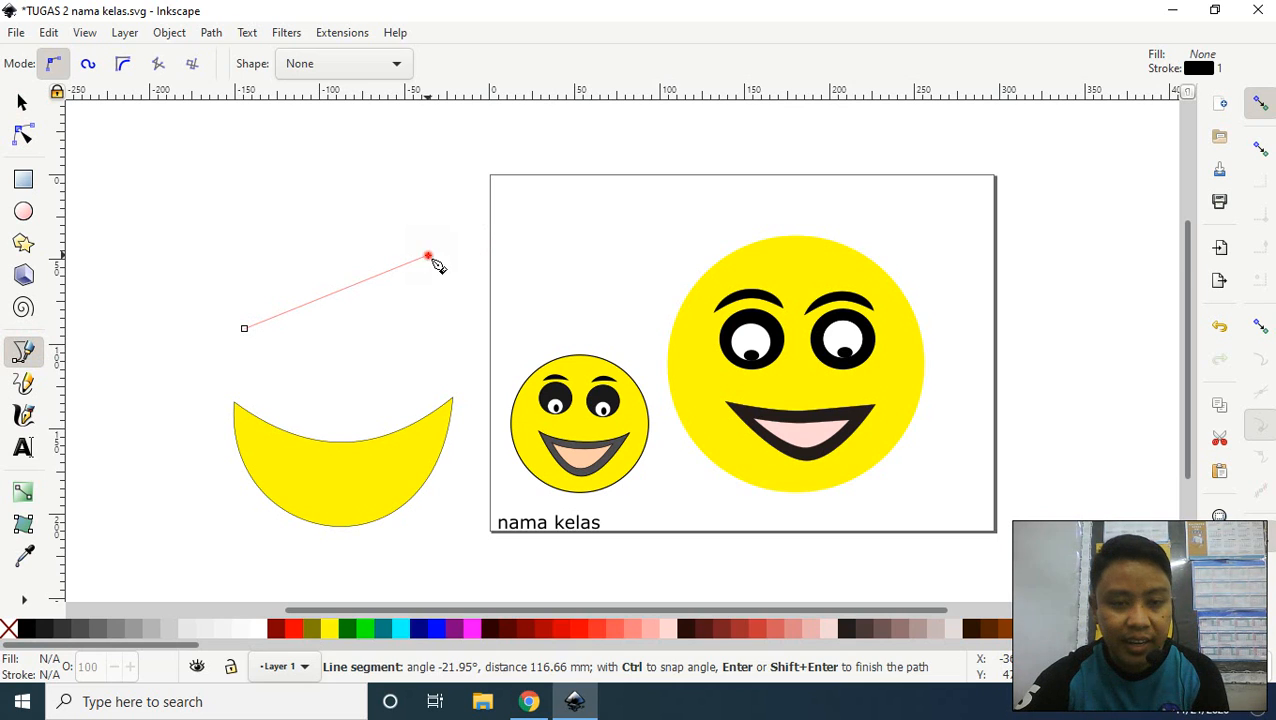
{"action": "left_click_drag", "start_coordinate": [429, 256], "coordinate": [473, 277]}
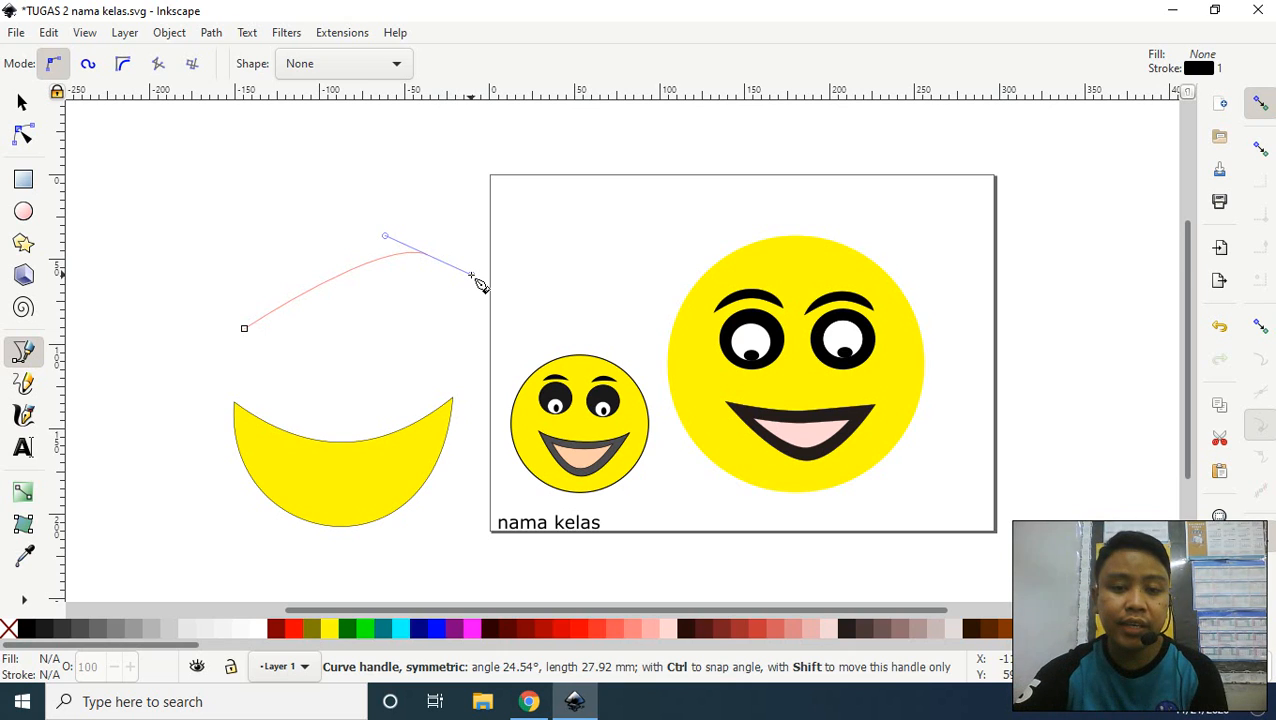
{"action": "left_click_drag", "start_coordinate": [472, 274], "coordinate": [490, 304]}
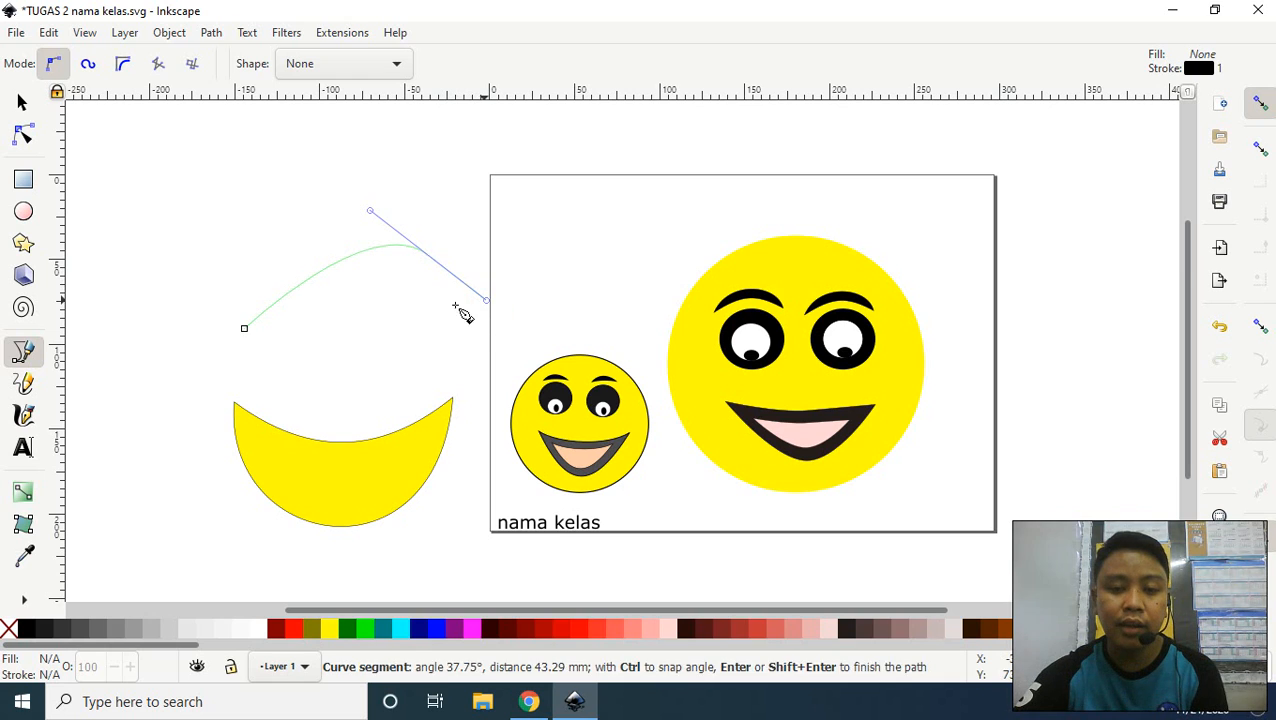
{"action": "left_click", "coordinate": [245, 330]}
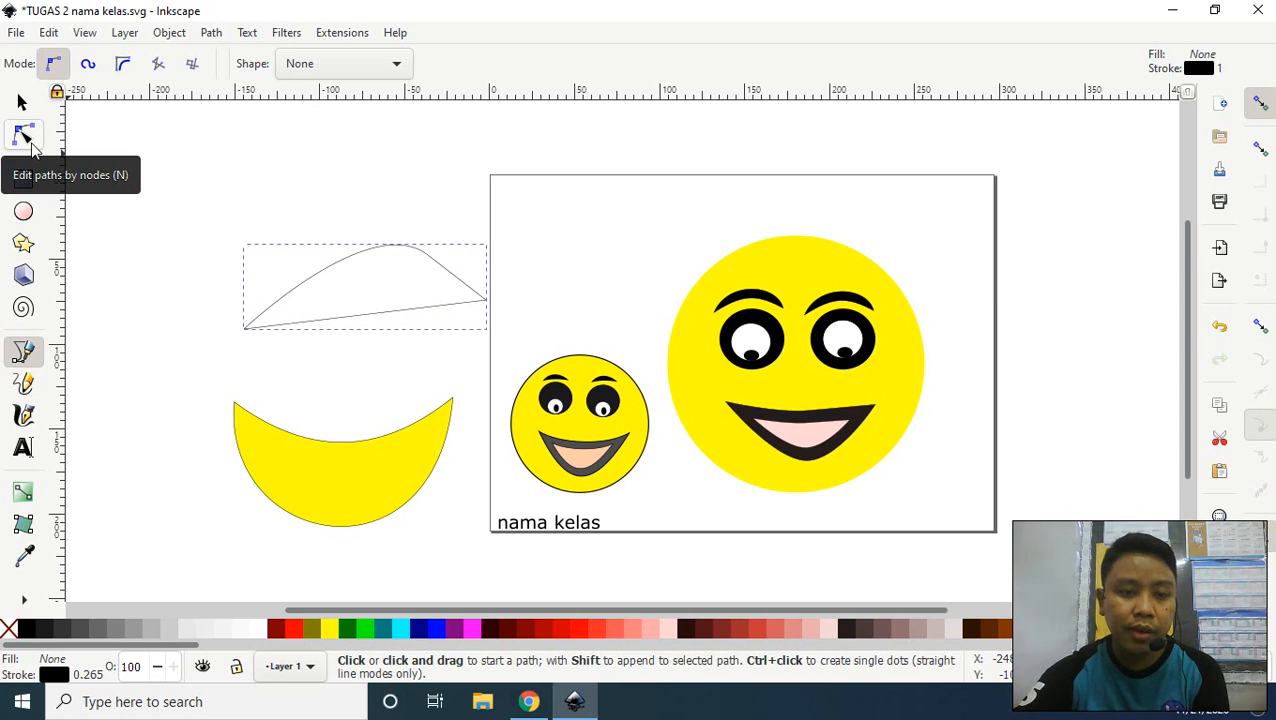
- Delete the middle node on the new path's upper edge and adjust the left corner's handle to round the arc
{"action": "left_click", "coordinate": [28, 138]}
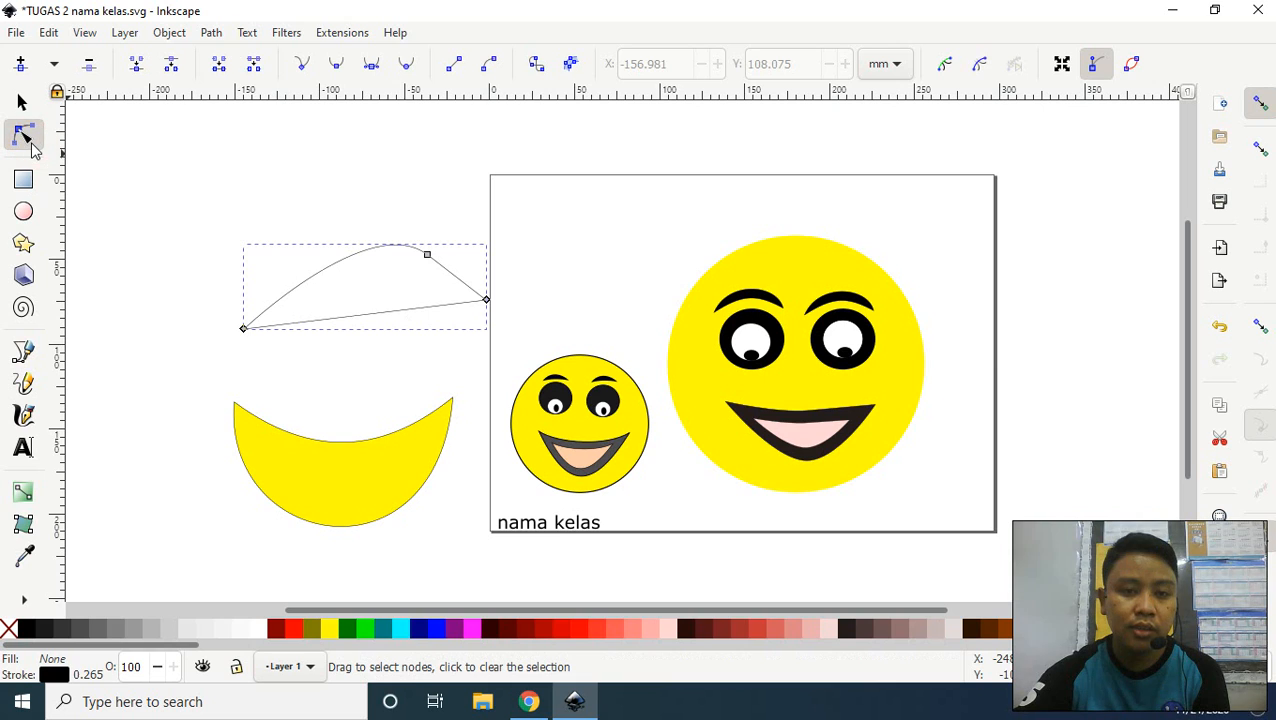
{"action": "left_click", "coordinate": [538, 66]}
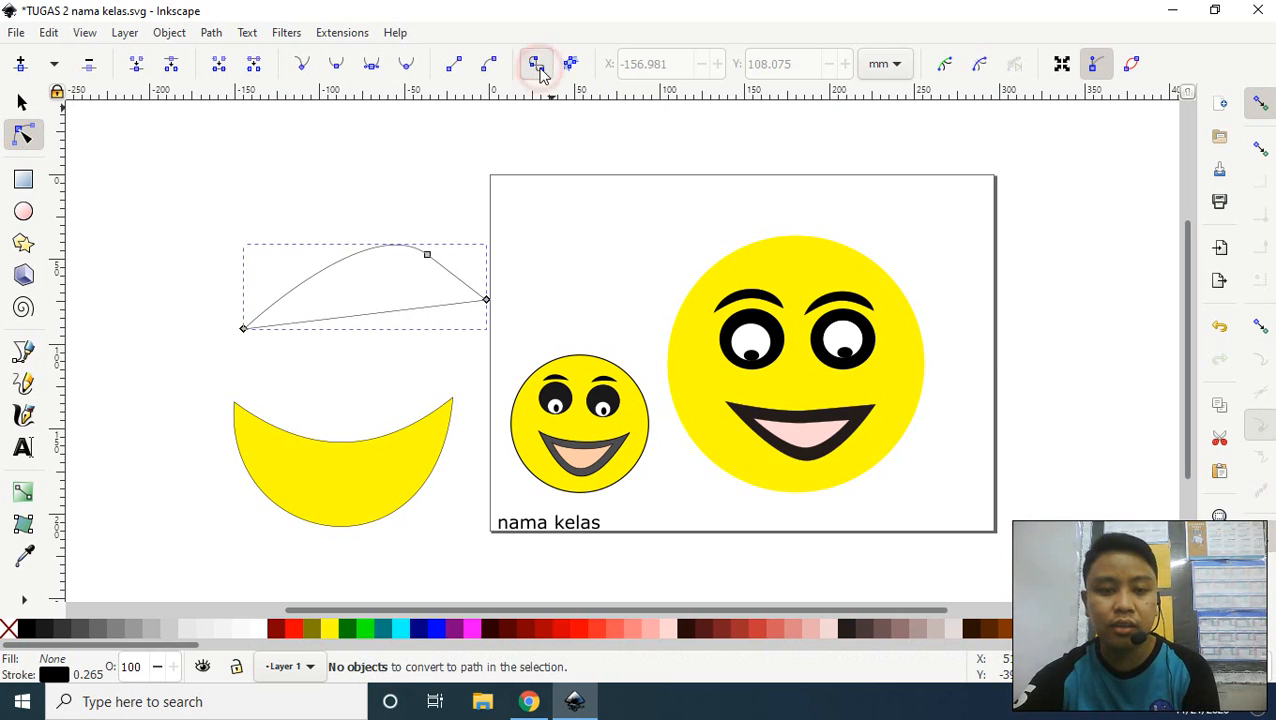
{"action": "left_click_drag", "start_coordinate": [428, 257], "coordinate": [407, 248]}
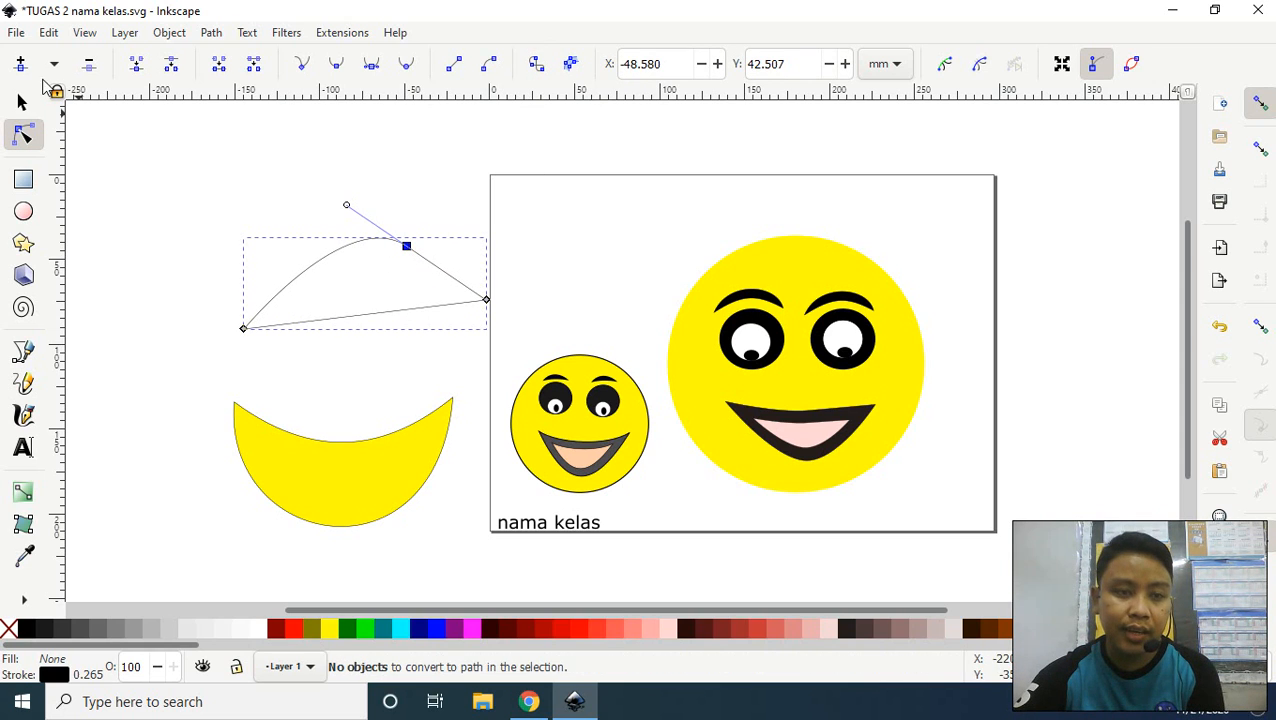
{"action": "left_click", "coordinate": [87, 66]}
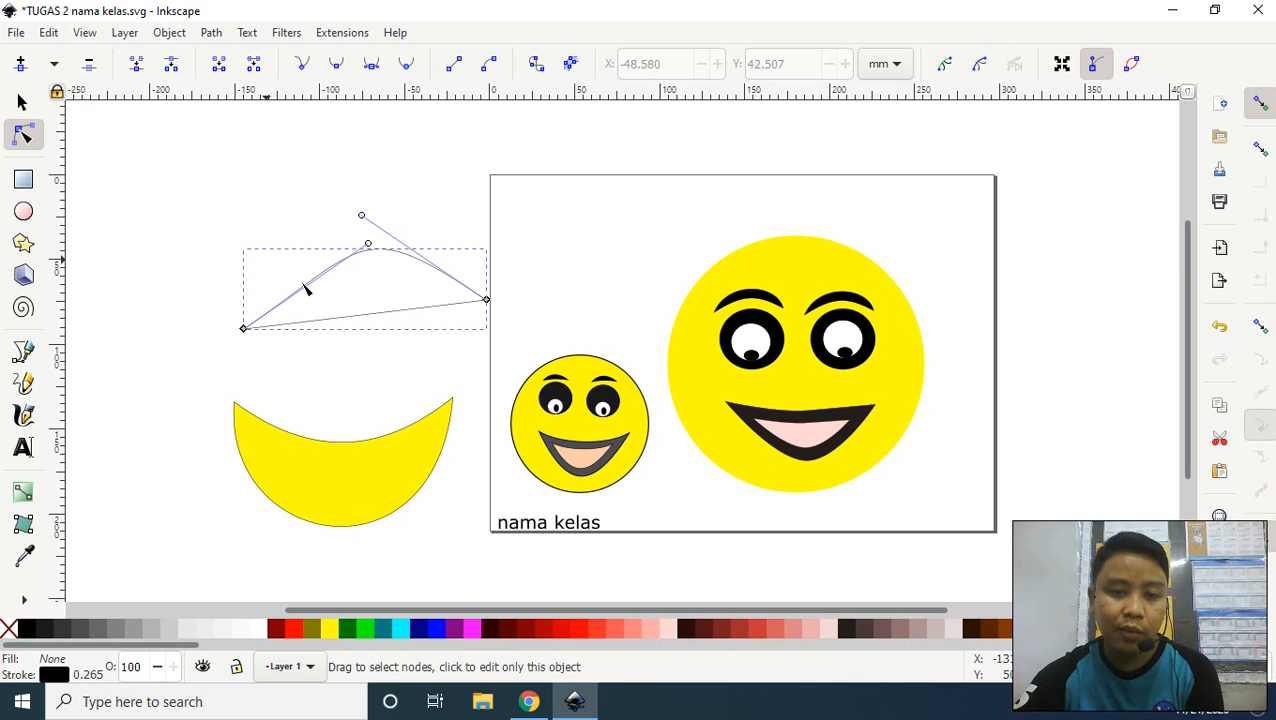
{"action": "left_click_drag", "start_coordinate": [368, 246], "coordinate": [328, 226]}
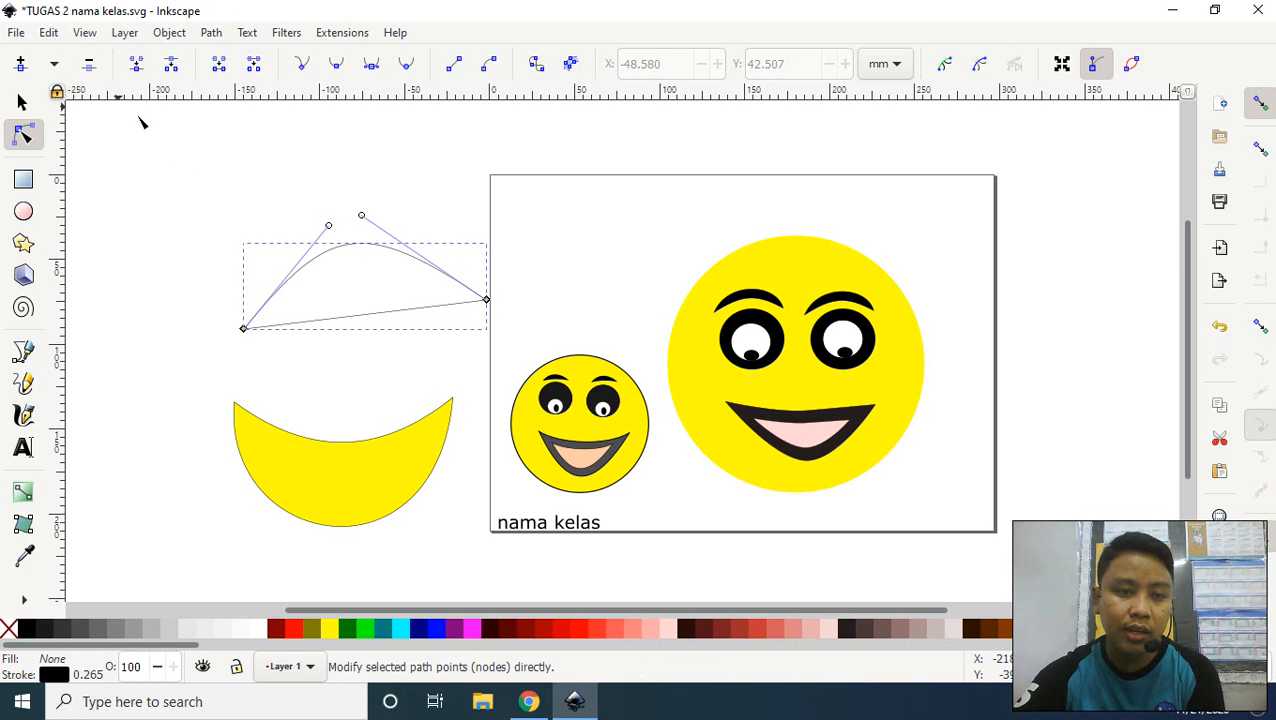
- Replace the inserted node on top of the arc with a new one, and bend the straight lower edge upward into an eyebrow shape
{"action": "double_click", "coordinate": [348, 244]}
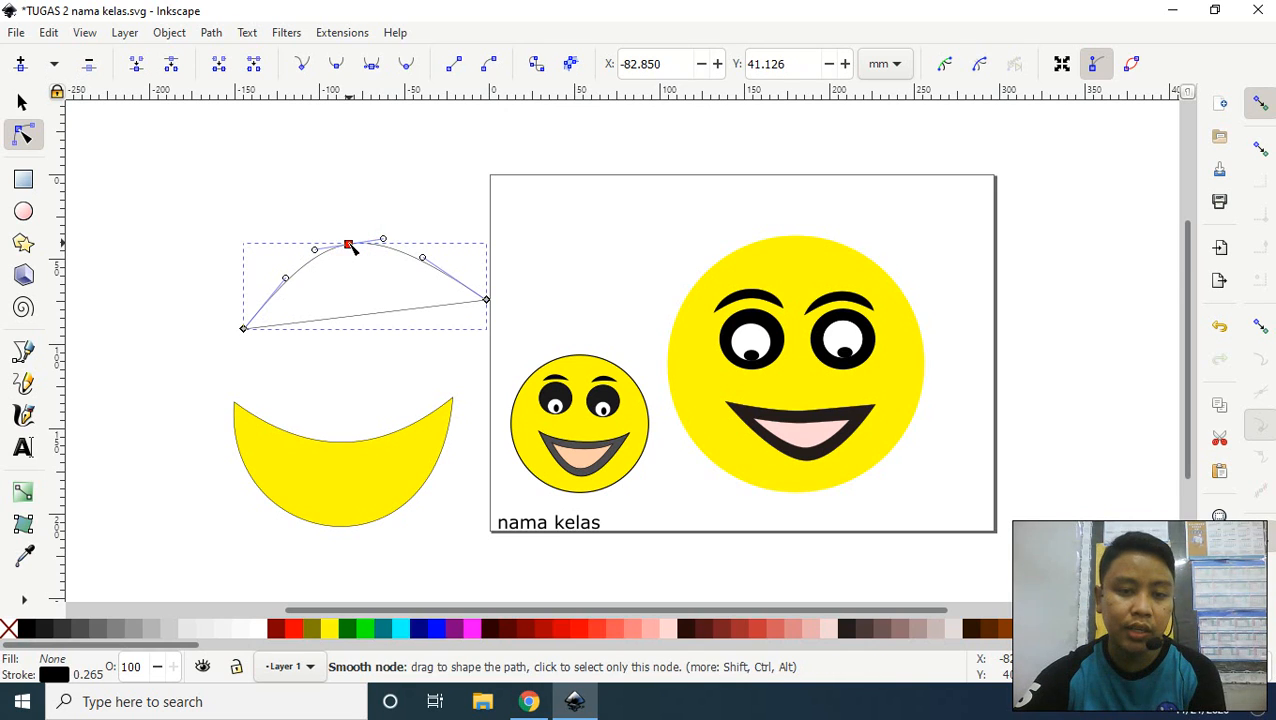
{"action": "left_click", "coordinate": [89, 64]}
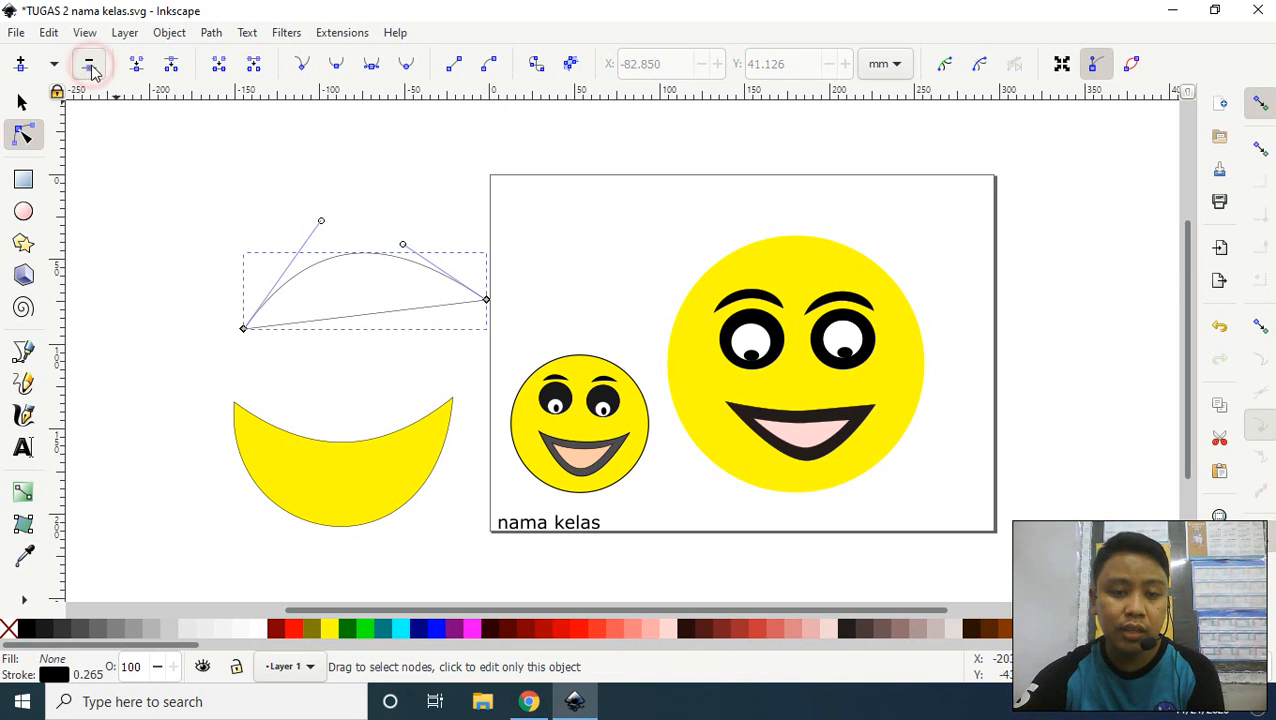
{"action": "double_click", "coordinate": [348, 254]}
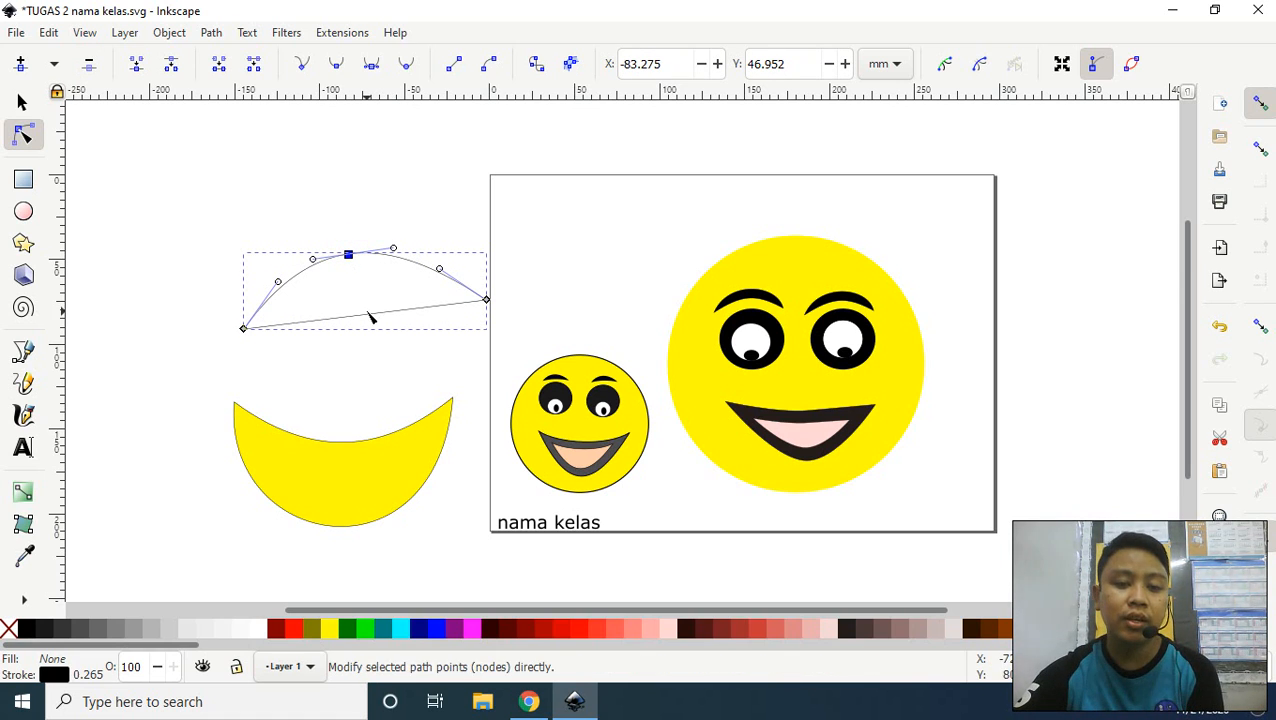
{"action": "left_click_drag", "start_coordinate": [365, 313], "coordinate": [353, 287]}
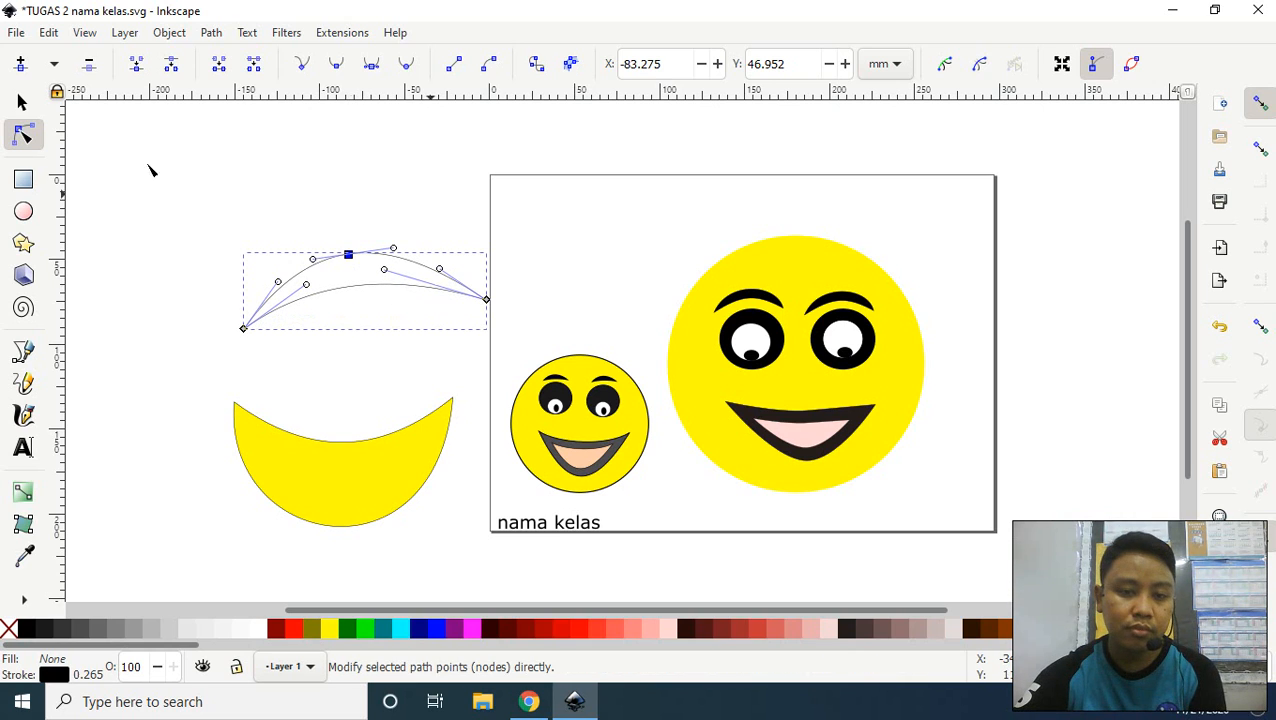
- Rotate the eyebrow shape slightly clockwise to level it and fill it with dark gray
{"action": "left_click", "coordinate": [25, 107]}
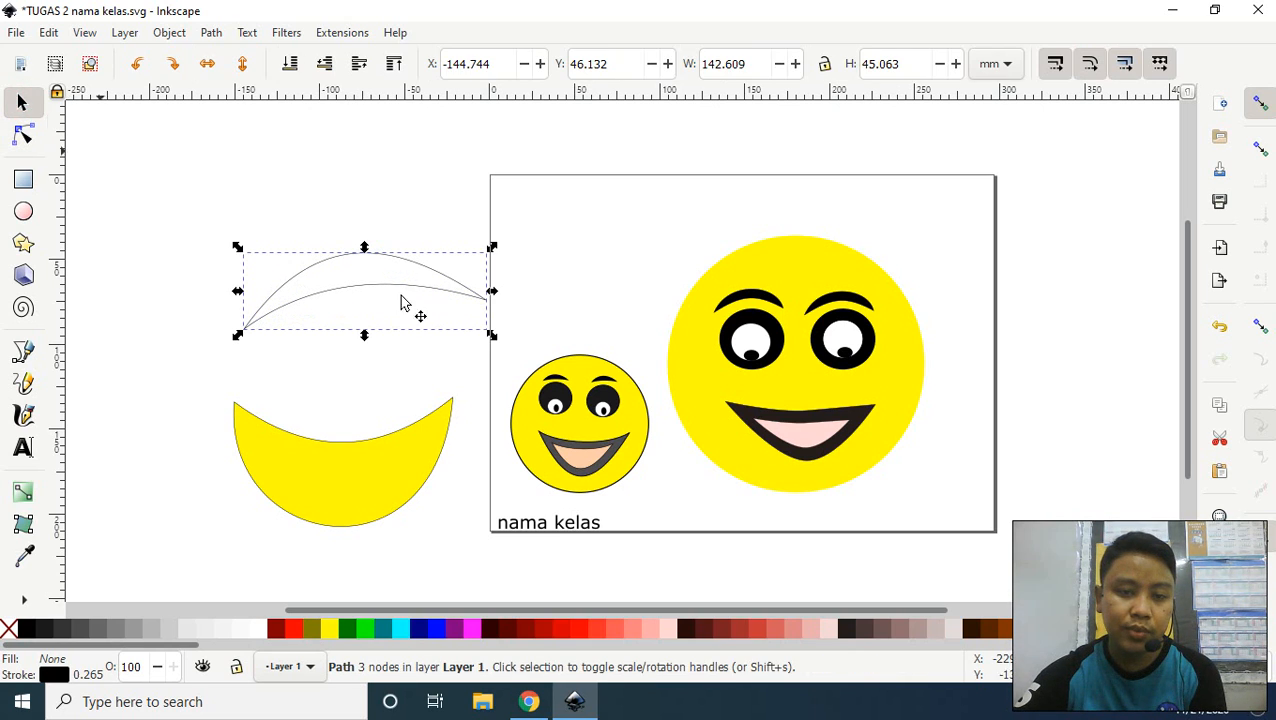
{"action": "left_click", "coordinate": [441, 293]}
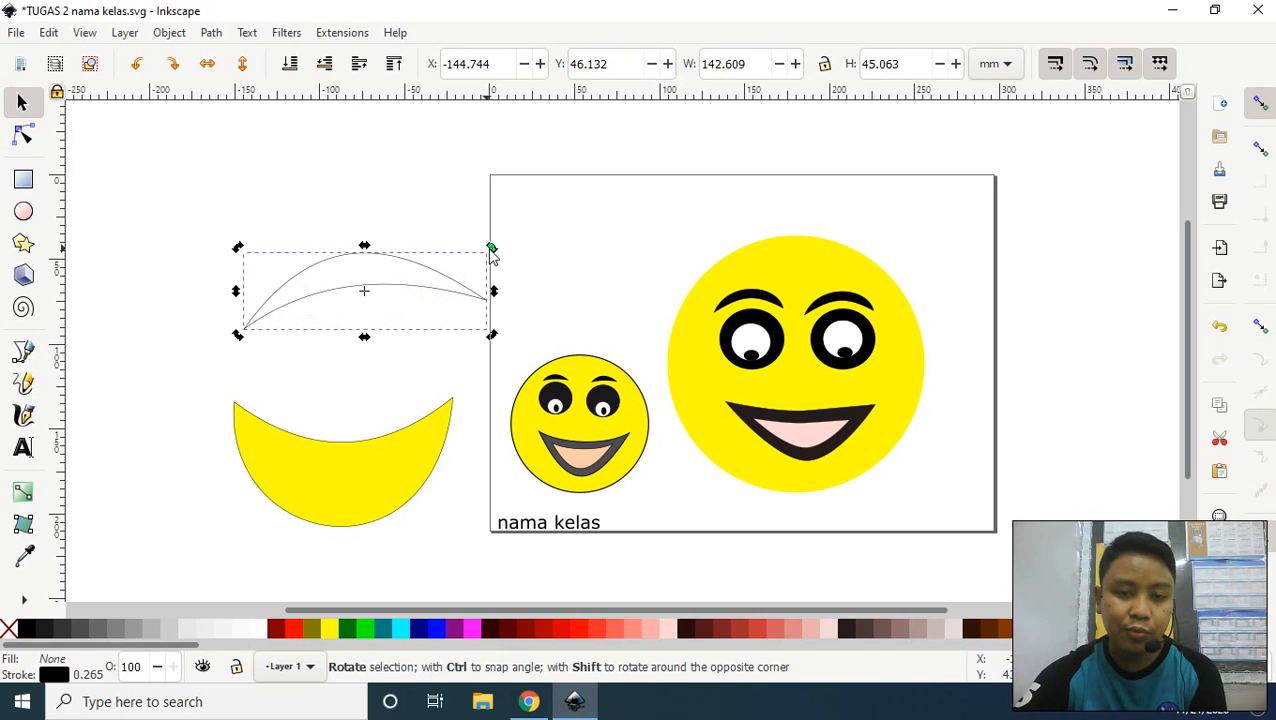
{"action": "left_click_drag", "start_coordinate": [491, 248], "coordinate": [488, 273]}
{"action": "key", "text": "Escape"}
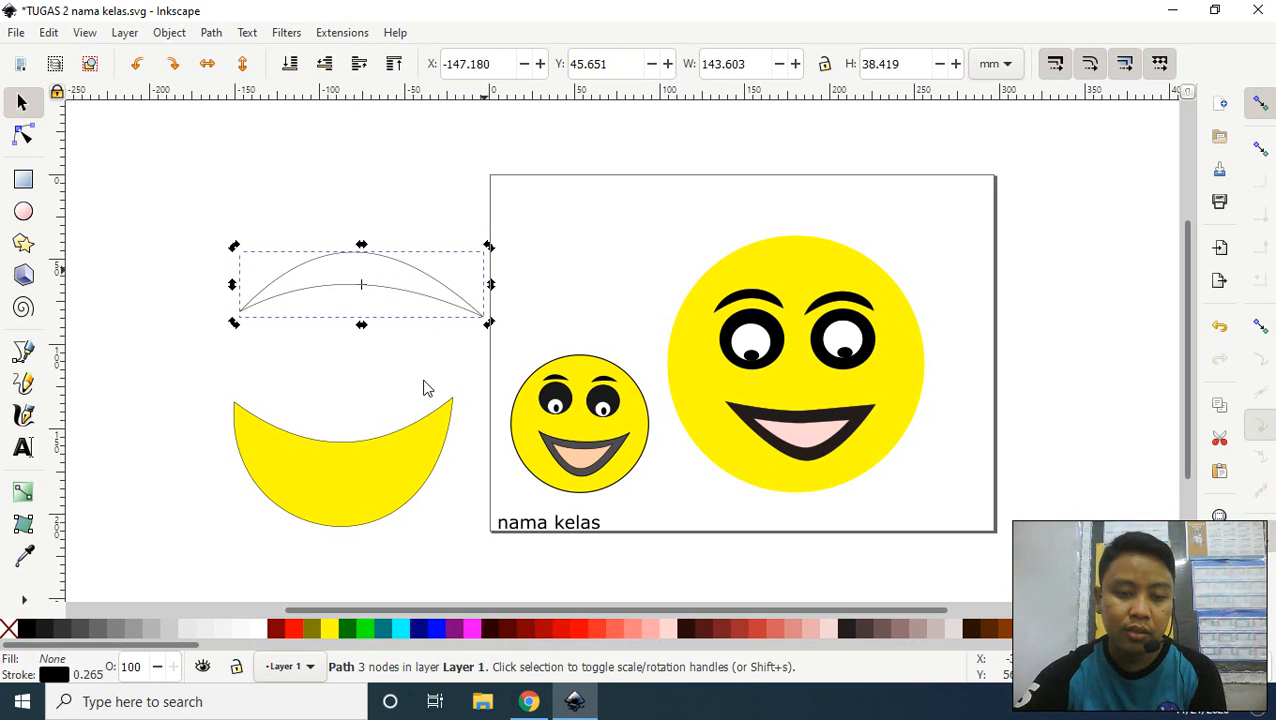
{"action": "left_click", "coordinate": [64, 632]}
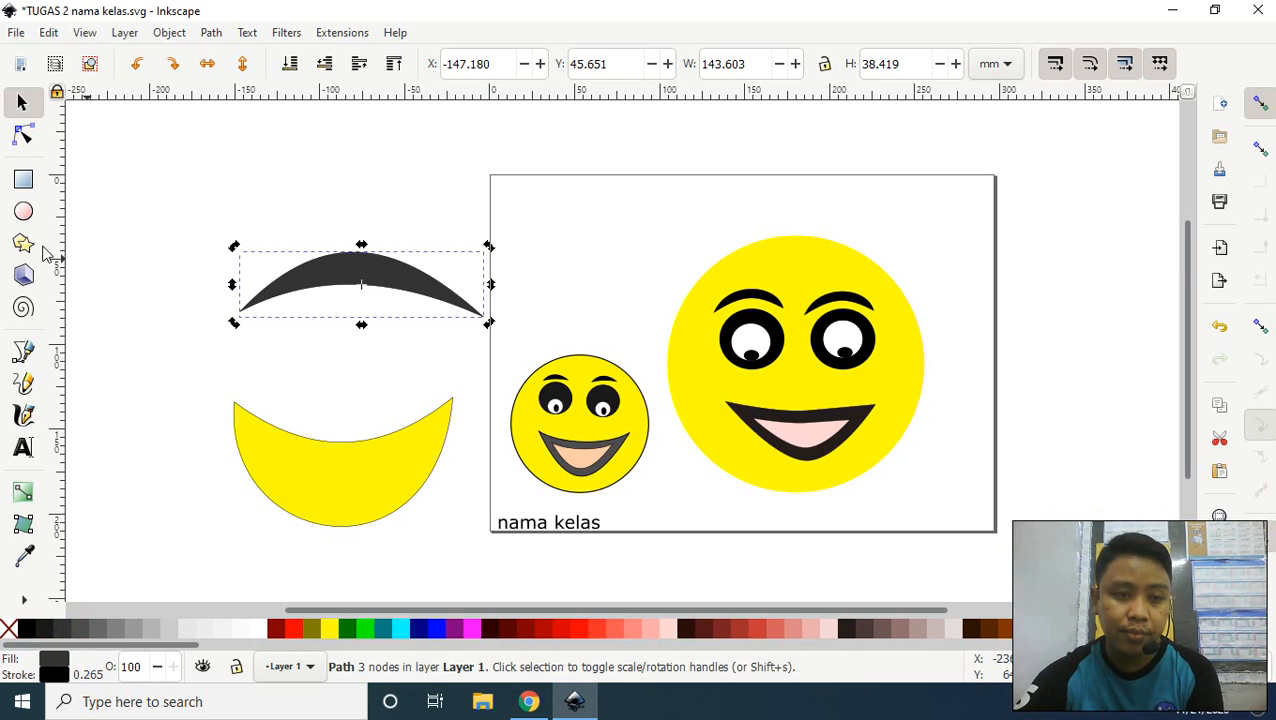
- Move the dark gray eyebrow to the lower left of the yellow crescent, and shift the crescent down and right
{"action": "left_click_drag", "start_coordinate": [362, 287], "coordinate": [225, 541]}
{"action": "left_click", "coordinate": [365, 452]}
{"action": "left_click_drag", "start_coordinate": [365, 450], "coordinate": [386, 506]}
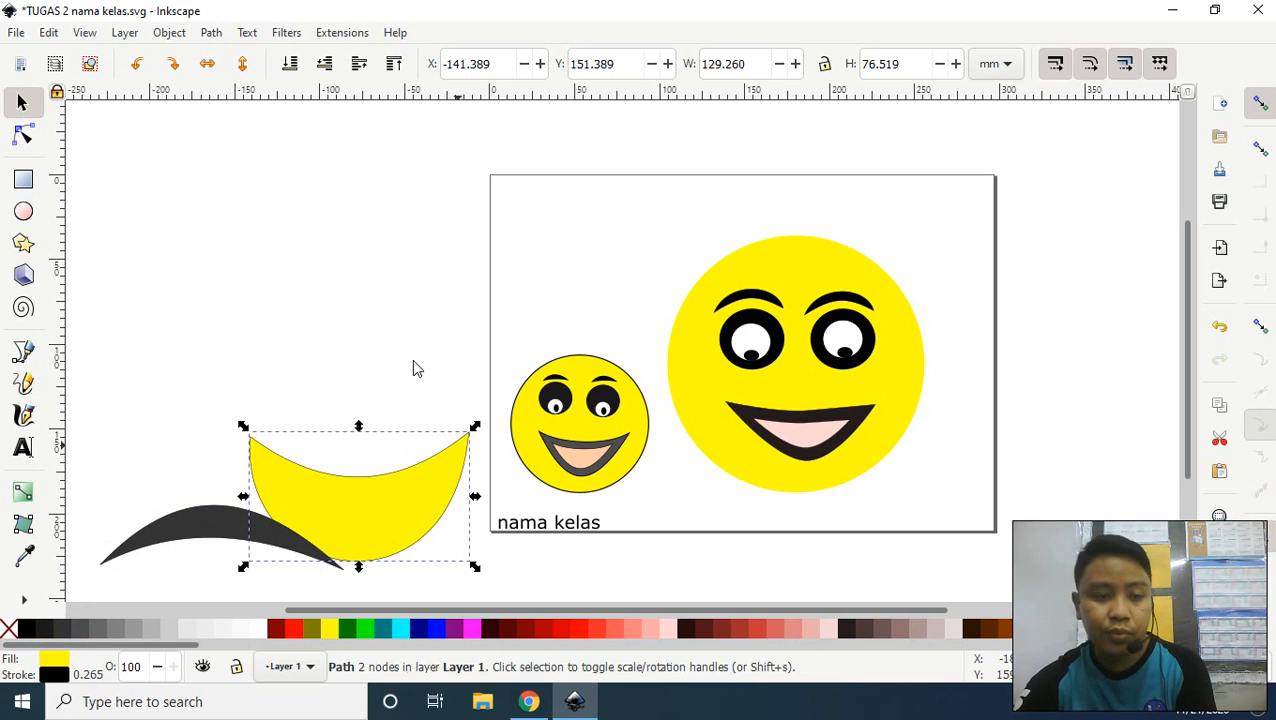
- Draw a yellow-filled circle with a radius of about 66.5 mm above the crescent
{"action": "left_click", "coordinate": [24, 212]}
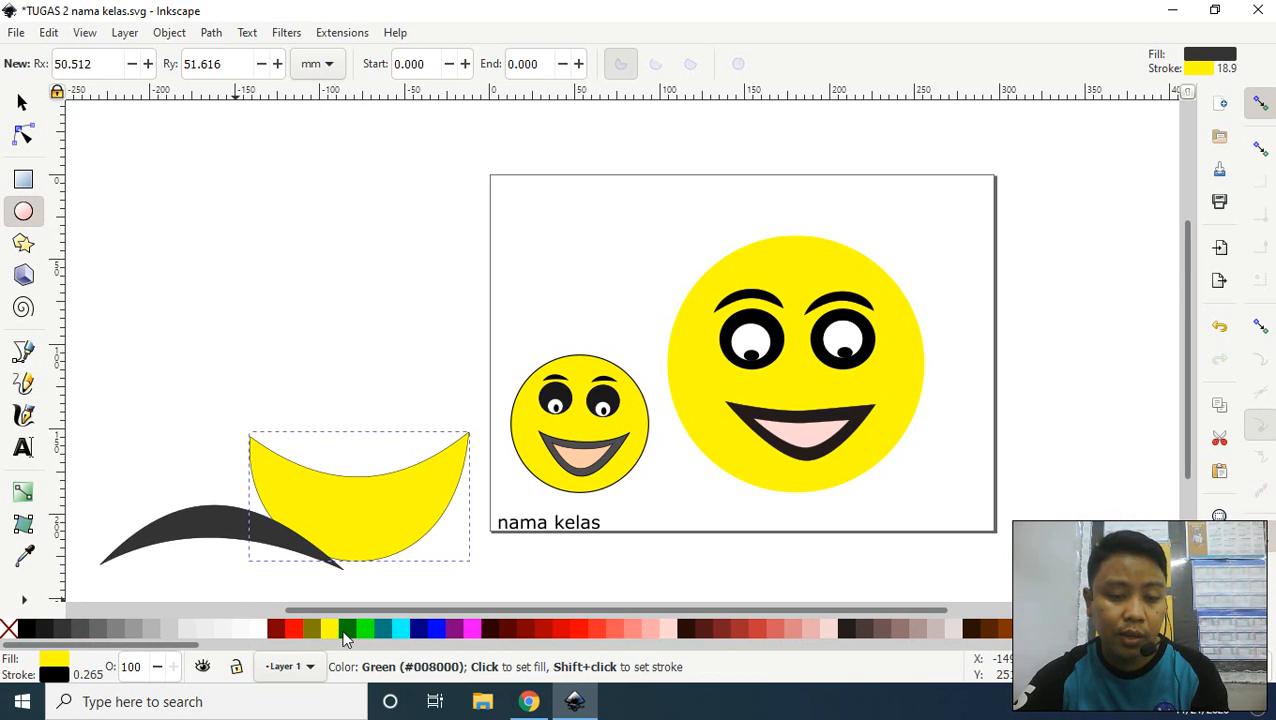
{"action": "left_click", "coordinate": [329, 627]}
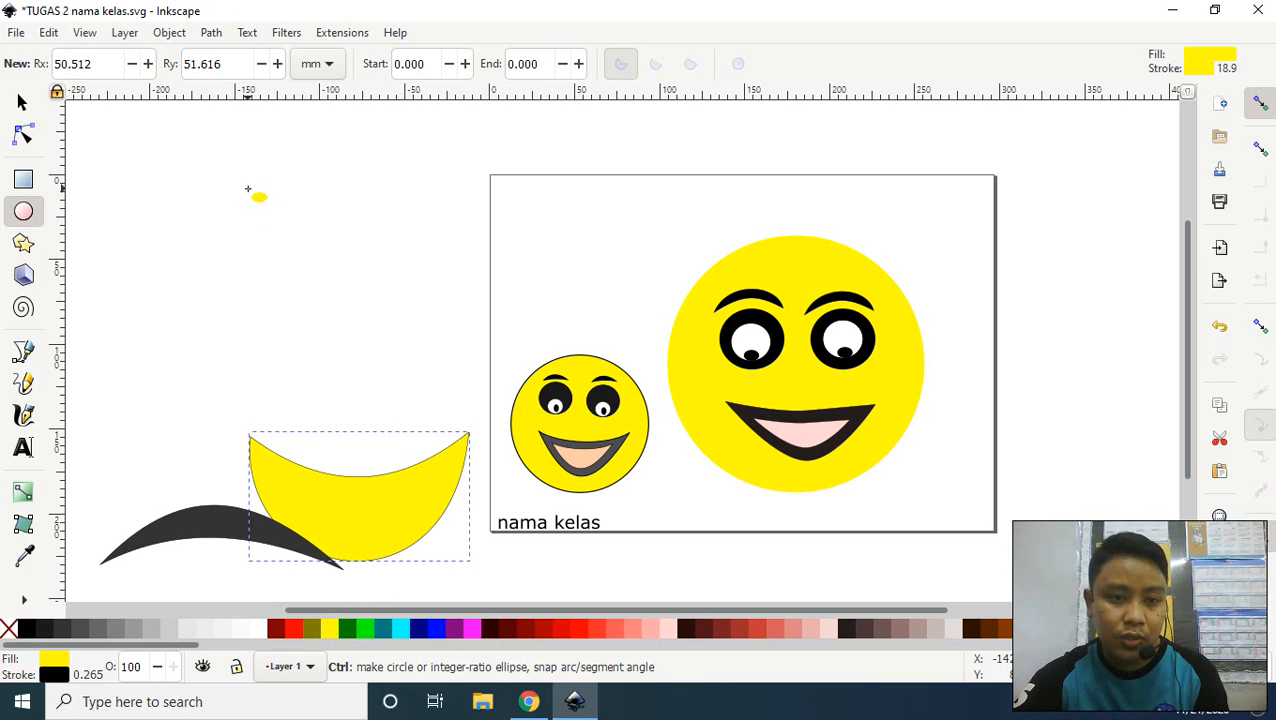
{"action": "left_click_drag", "start_coordinate": [247, 179], "coordinate": [473, 417]}
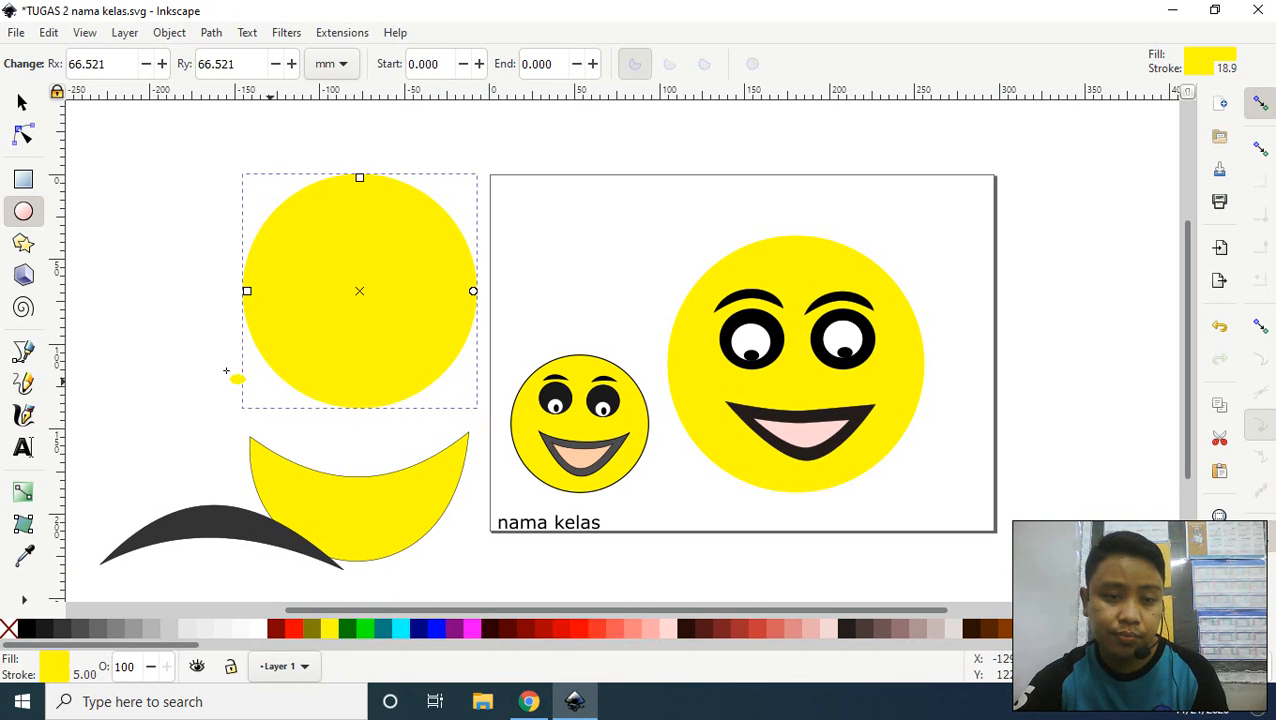
- Try gray and red fills on the new circle and settle on blue (#0000FF)
{"action": "left_click", "coordinate": [110, 630]}
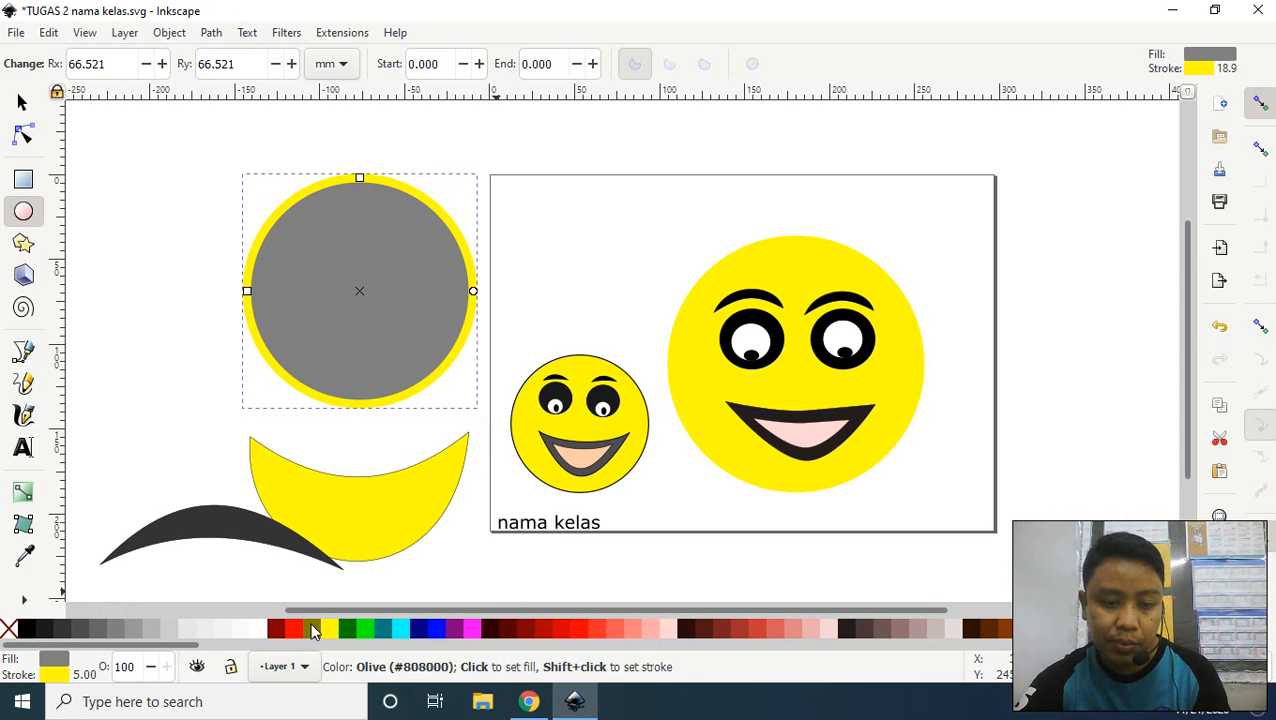
{"action": "left_click", "coordinate": [293, 628]}
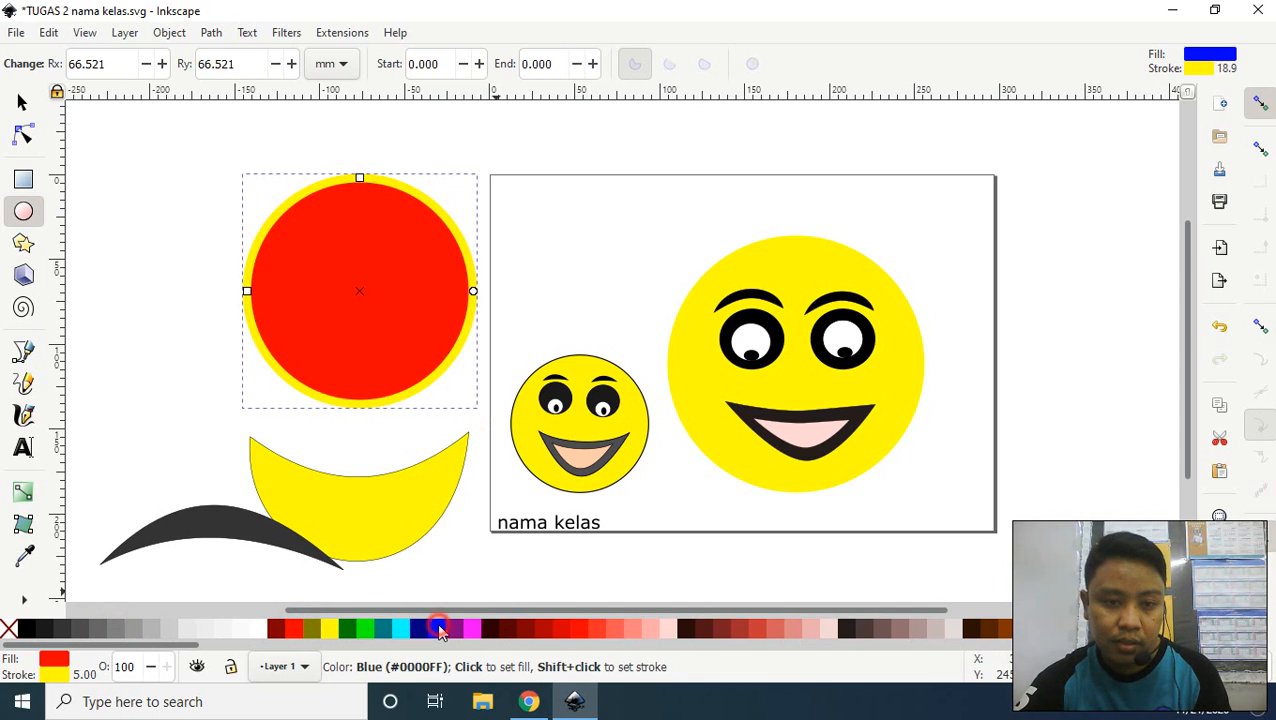
{"action": "left_click", "coordinate": [438, 628]}
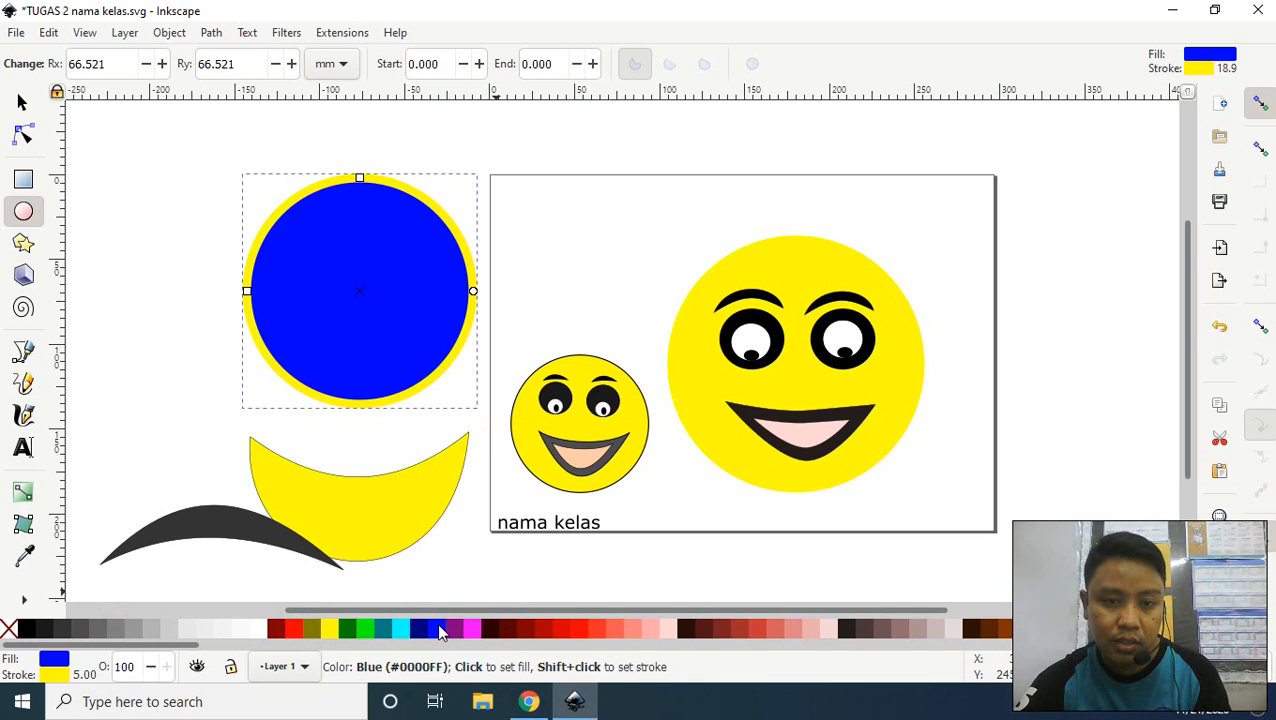
- Set the blue circle's stroke width to 1 mm and its stroke color to black
{"action": "left_click", "coordinate": [169, 32]}
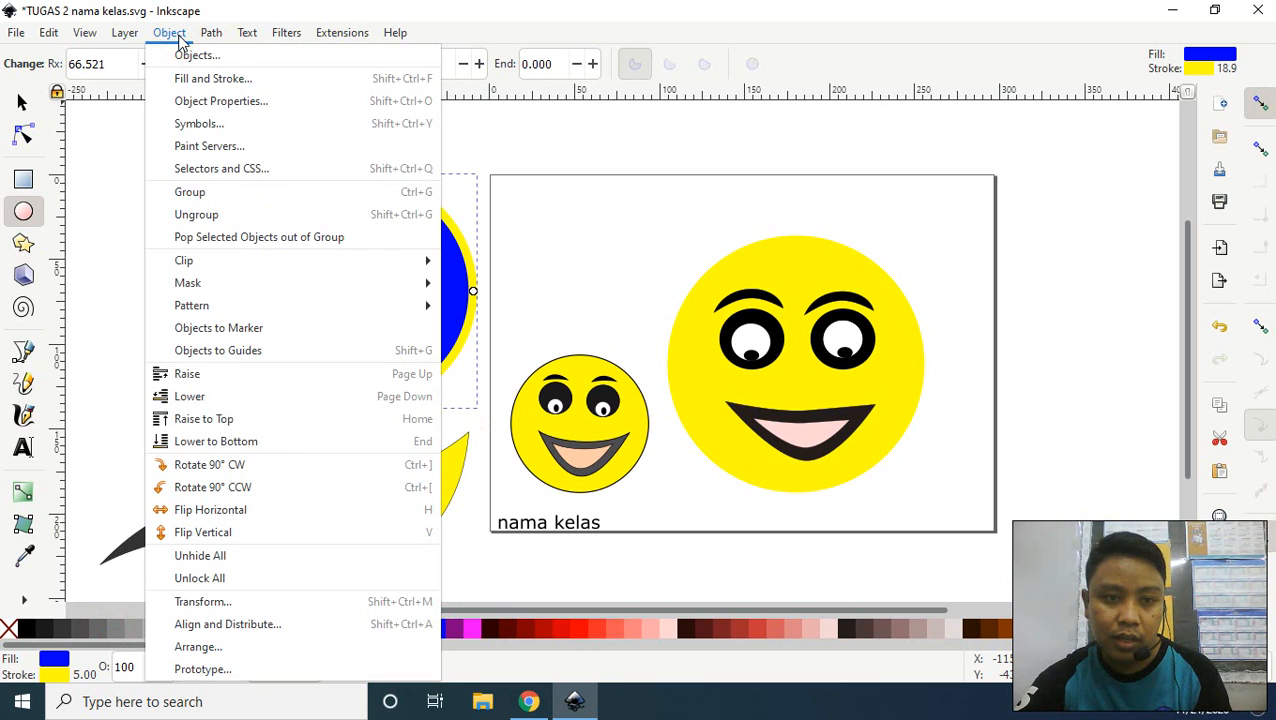
{"action": "left_click", "coordinate": [203, 82]}
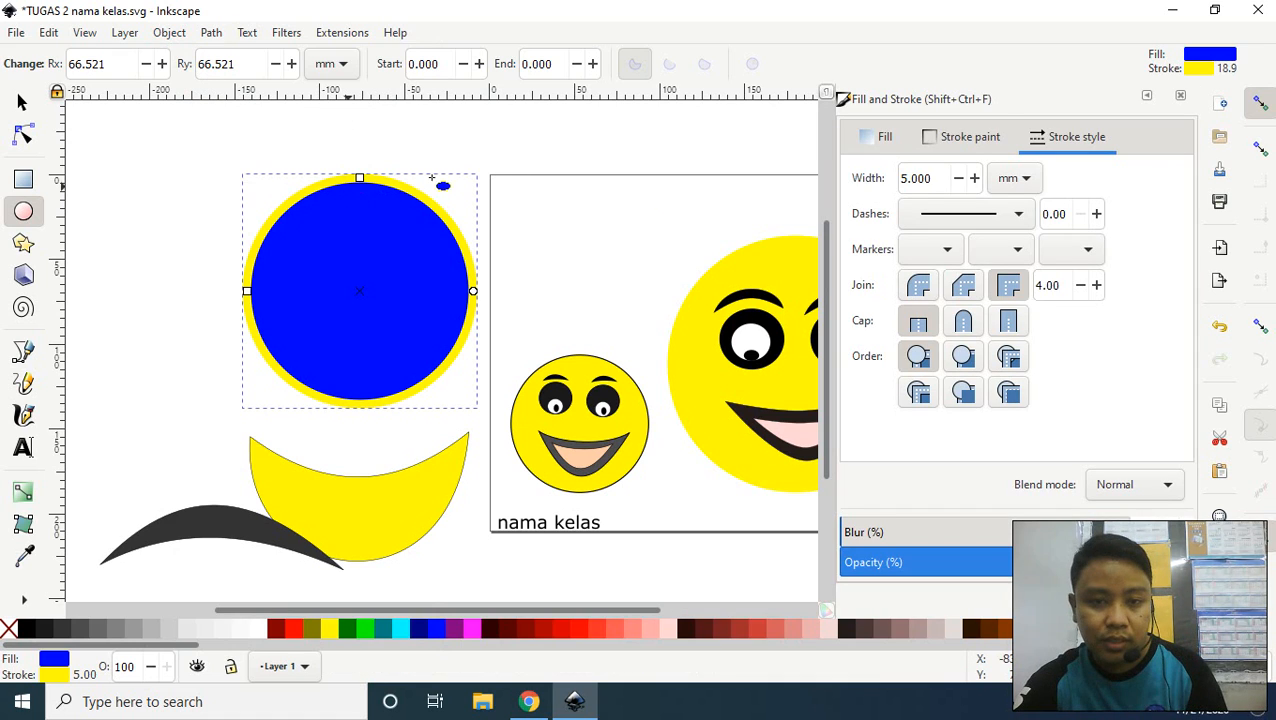
{"action": "left_click_drag", "start_coordinate": [927, 178], "coordinate": [893, 183]}
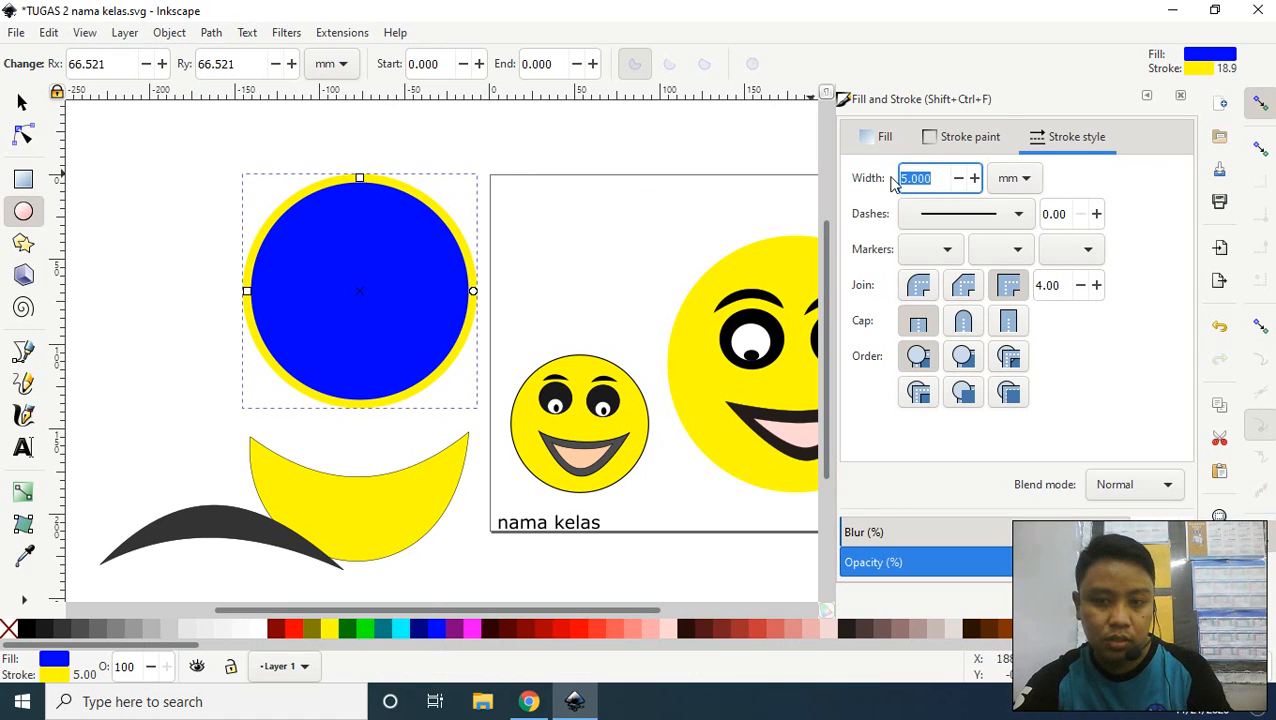
{"action": "type", "text": "1"}
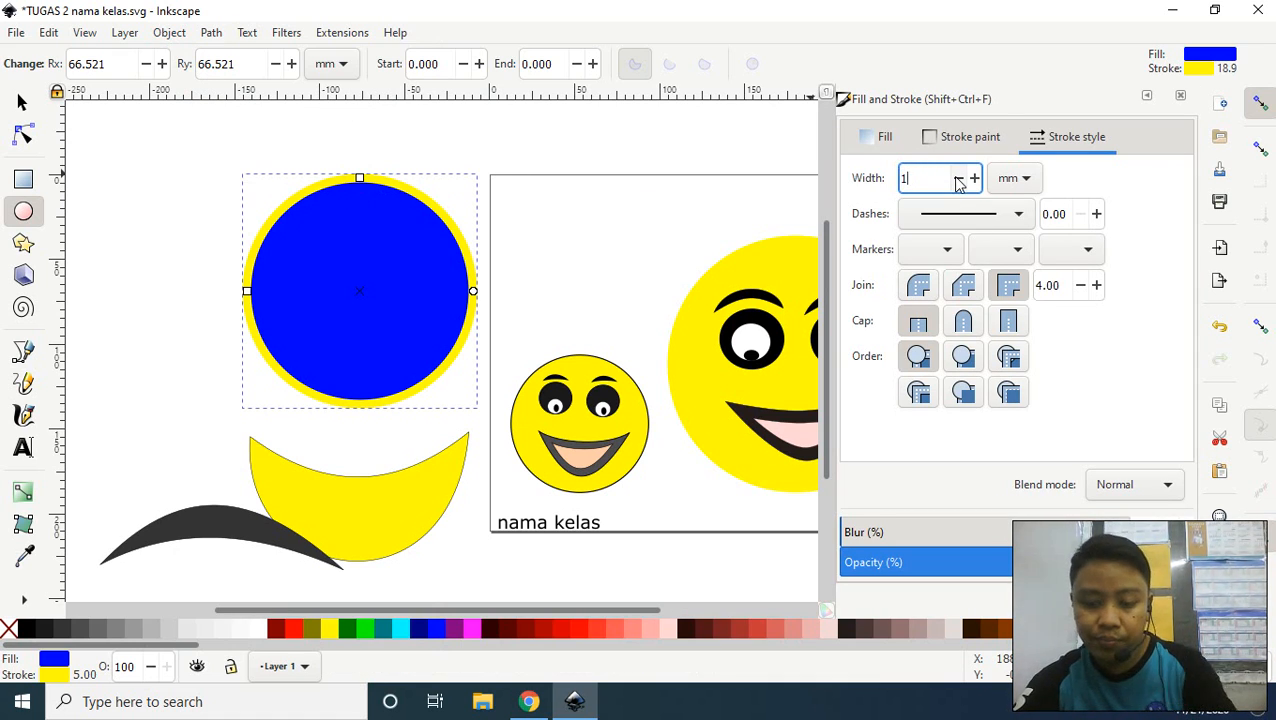
{"action": "key", "text": "Return"}
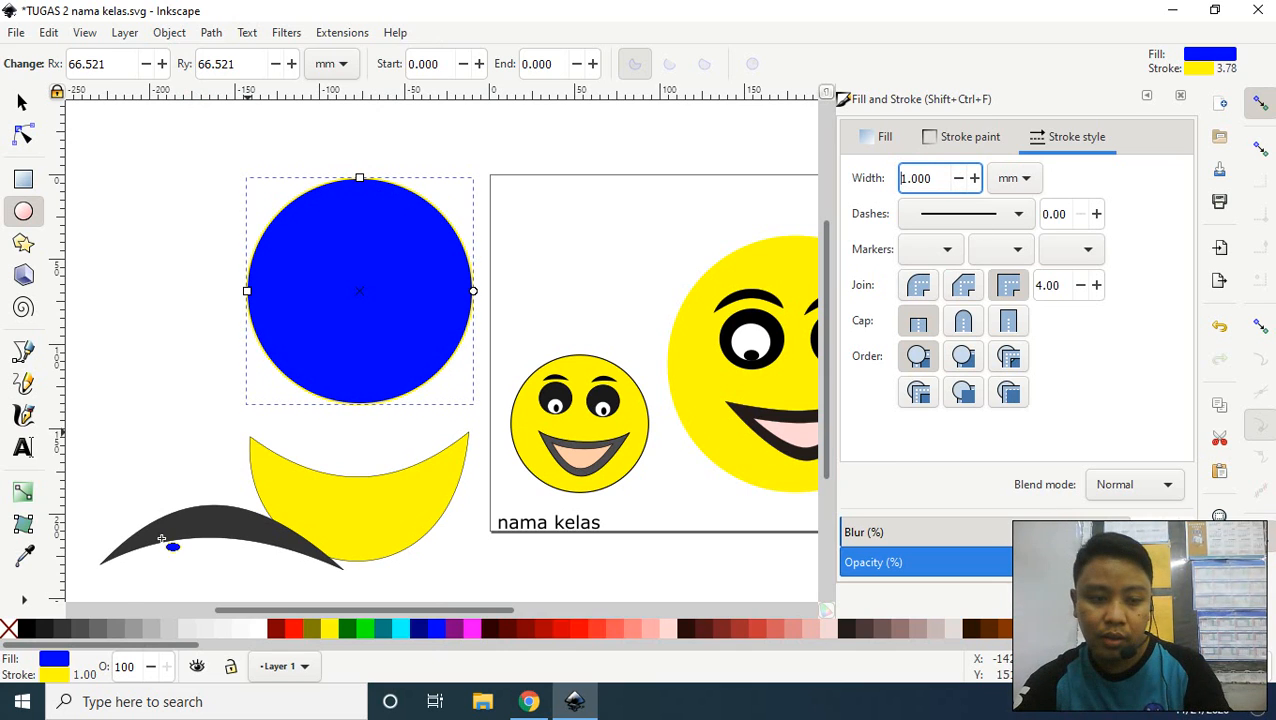
{"action": "right_click", "coordinate": [44, 628]}
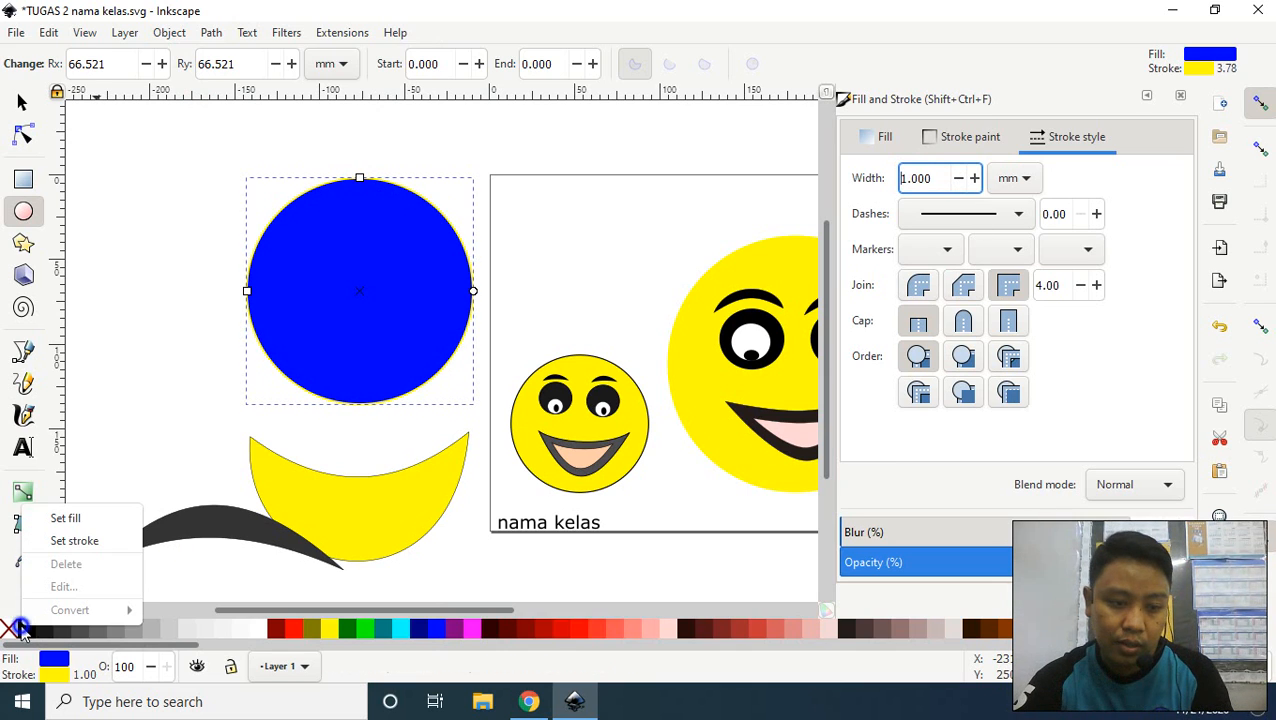
{"action": "left_click", "coordinate": [72, 541]}
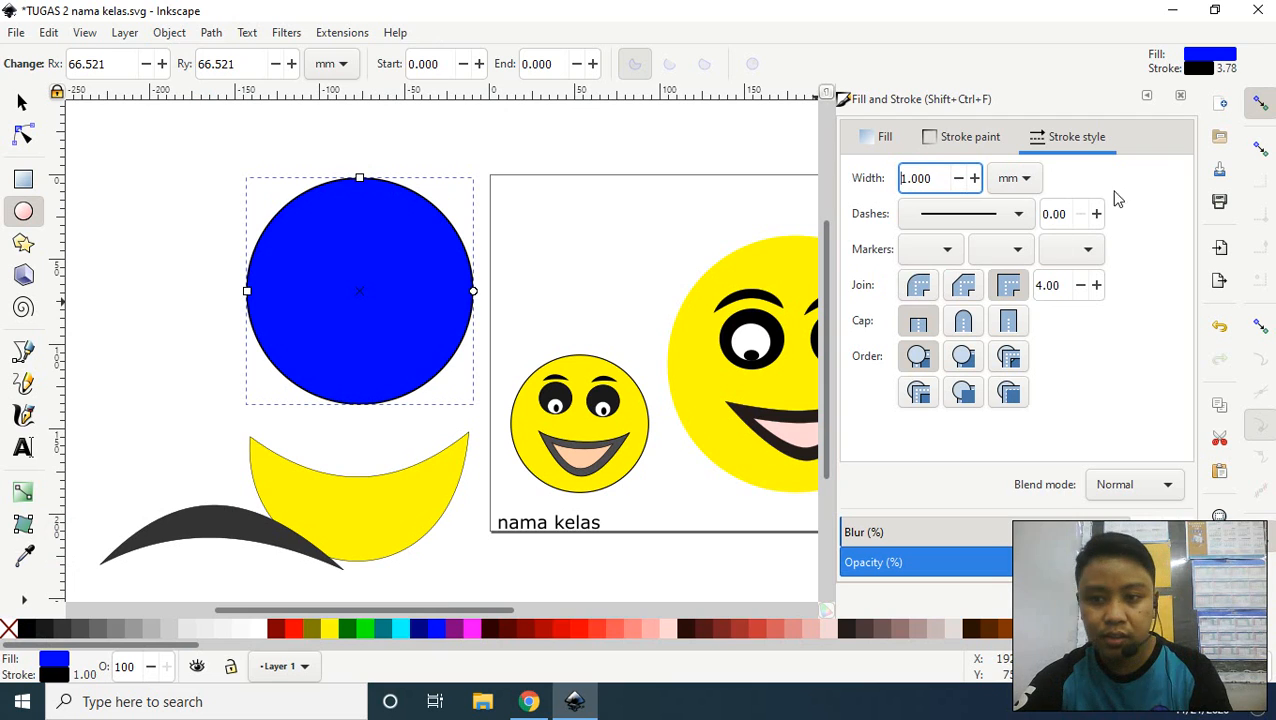
{"action": "left_click", "coordinate": [1179, 98]}
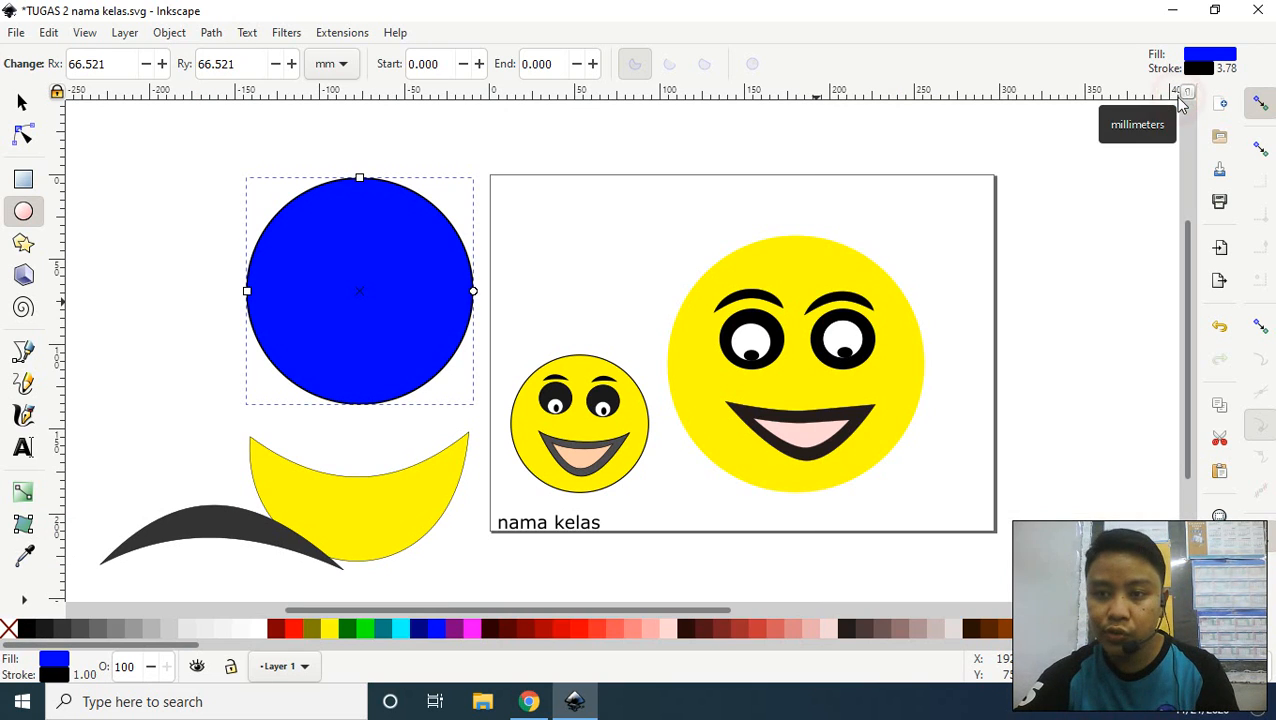
- Fill the large circle with yellow and move it over the page's upper-left corner
{"action": "left_click", "coordinate": [170, 33]}
{"action": "left_click", "coordinate": [99, 137]}
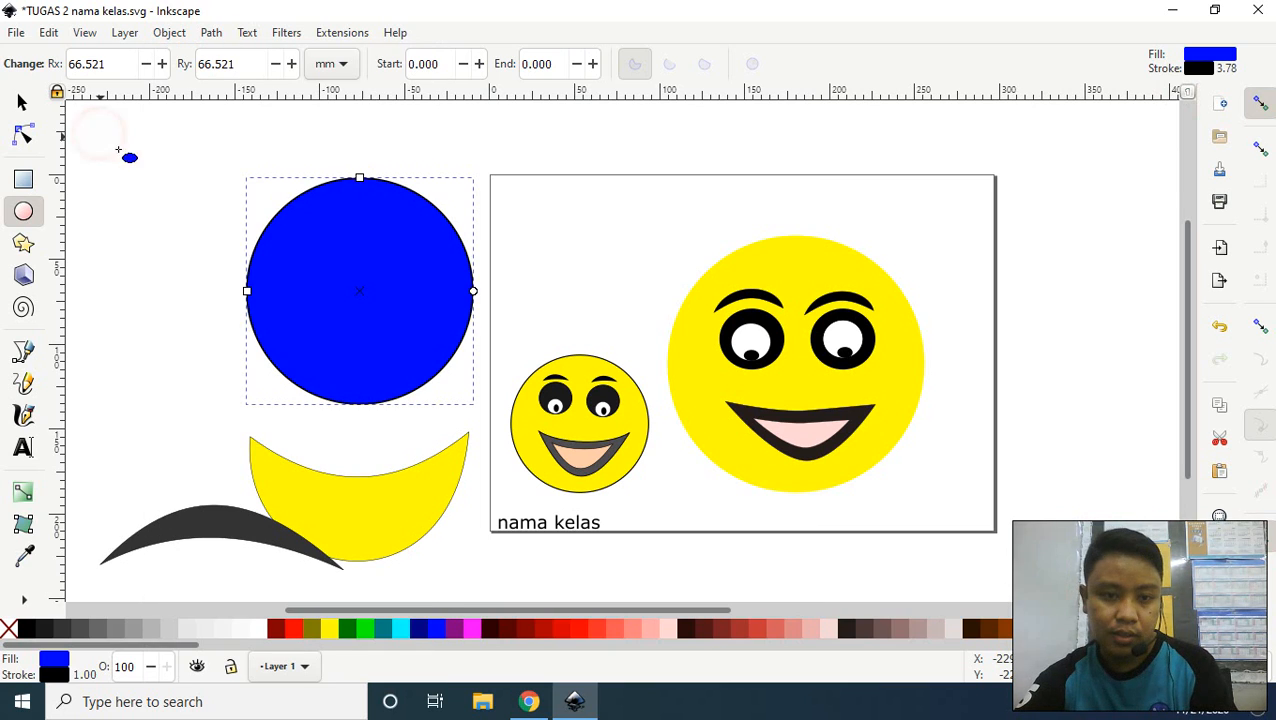
{"action": "left_click", "coordinate": [20, 103]}
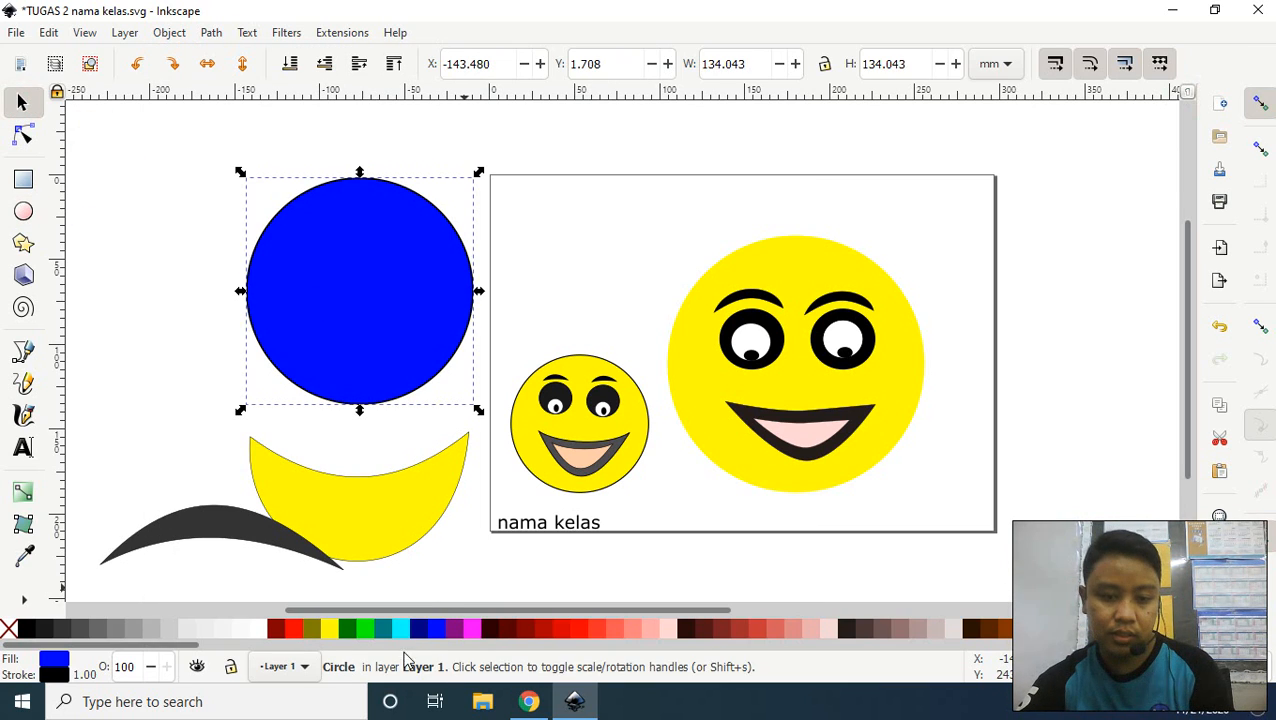
{"action": "left_click", "coordinate": [329, 628]}
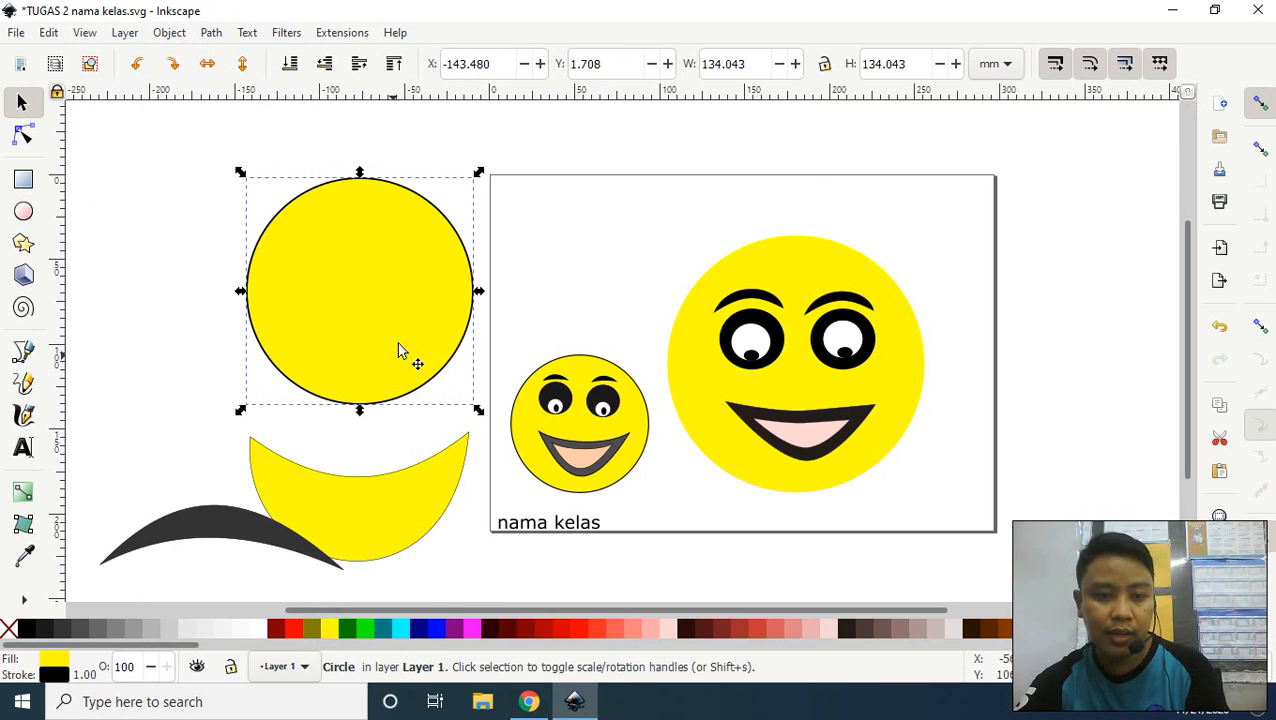
{"action": "left_click_drag", "start_coordinate": [398, 350], "coordinate": [590, 290]}
{"action": "left_click", "coordinate": [24, 213]}
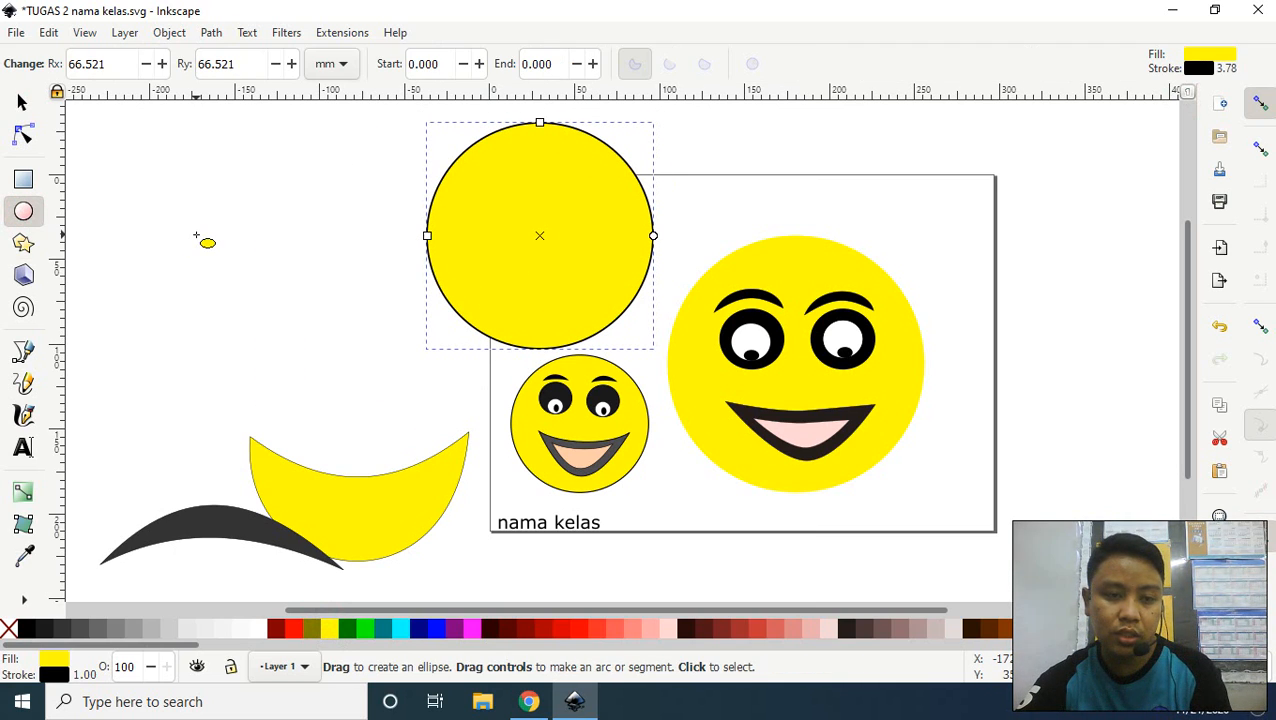
{"action": "key", "text": "shift"}
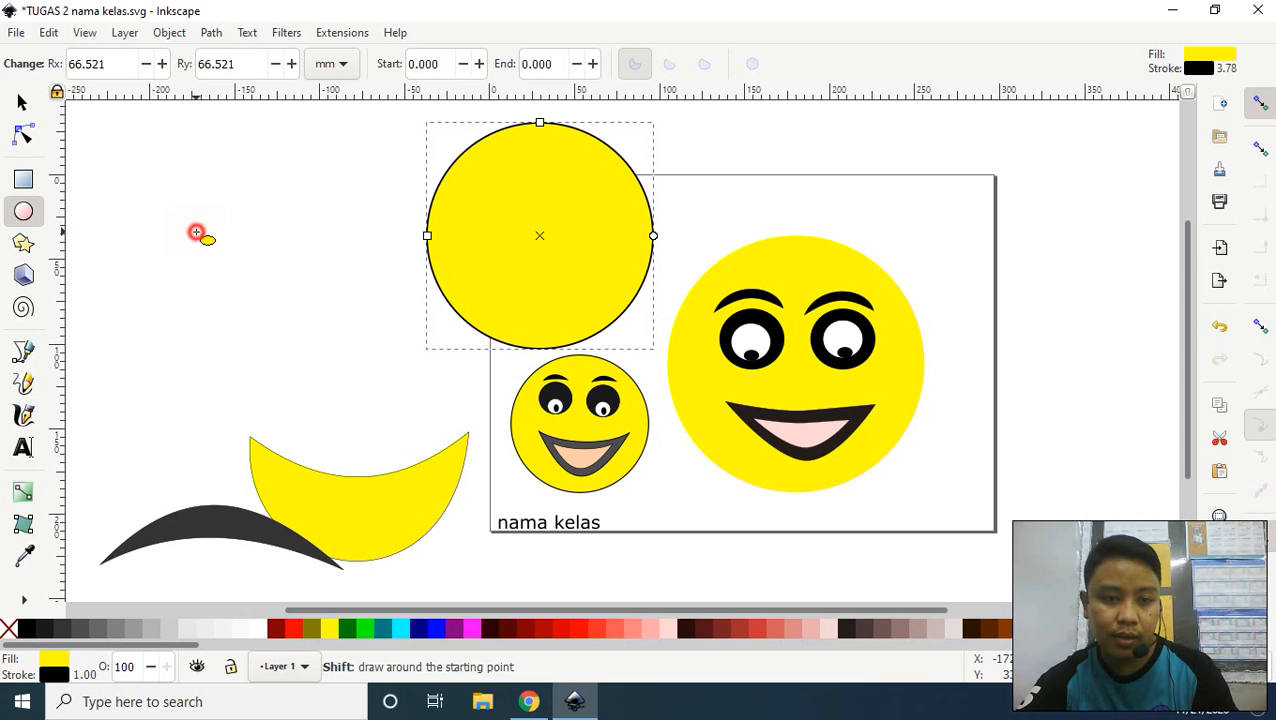
{"action": "left_click_drag", "start_coordinate": [196, 232], "coordinate": [218, 252]}
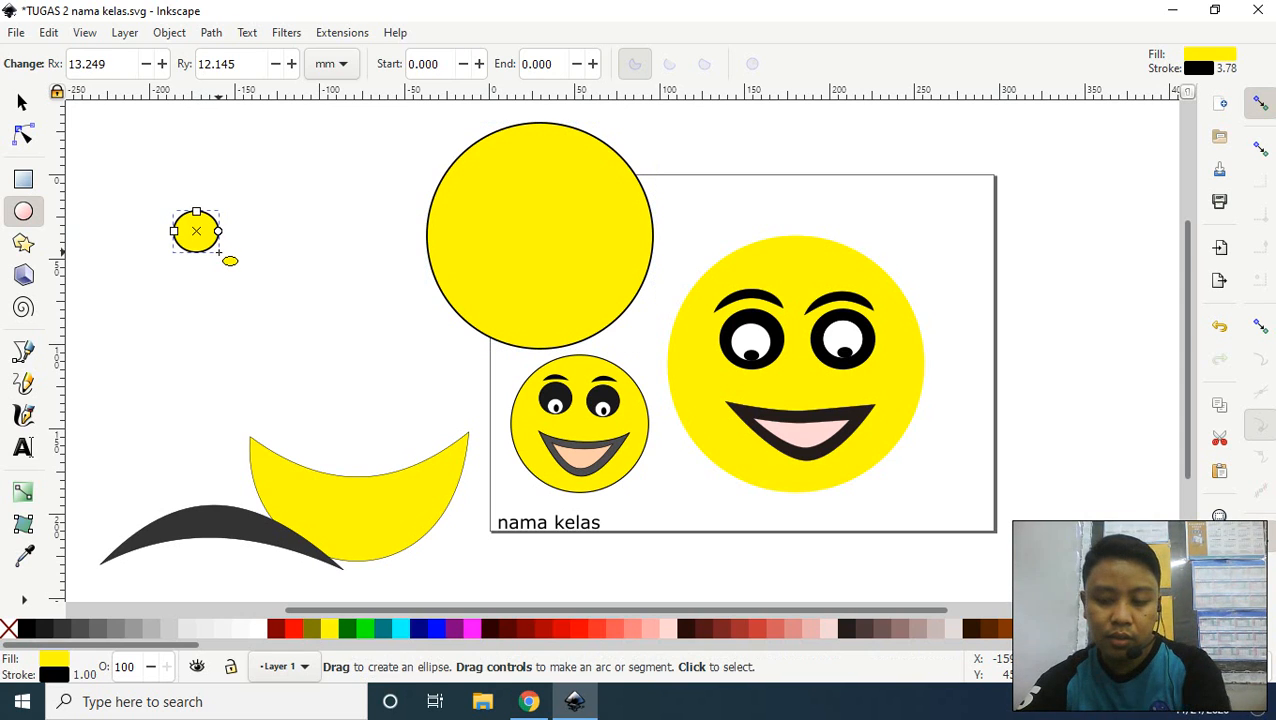
{"action": "key", "text": "Delete"}
{"action": "left_click", "coordinate": [22, 103]}
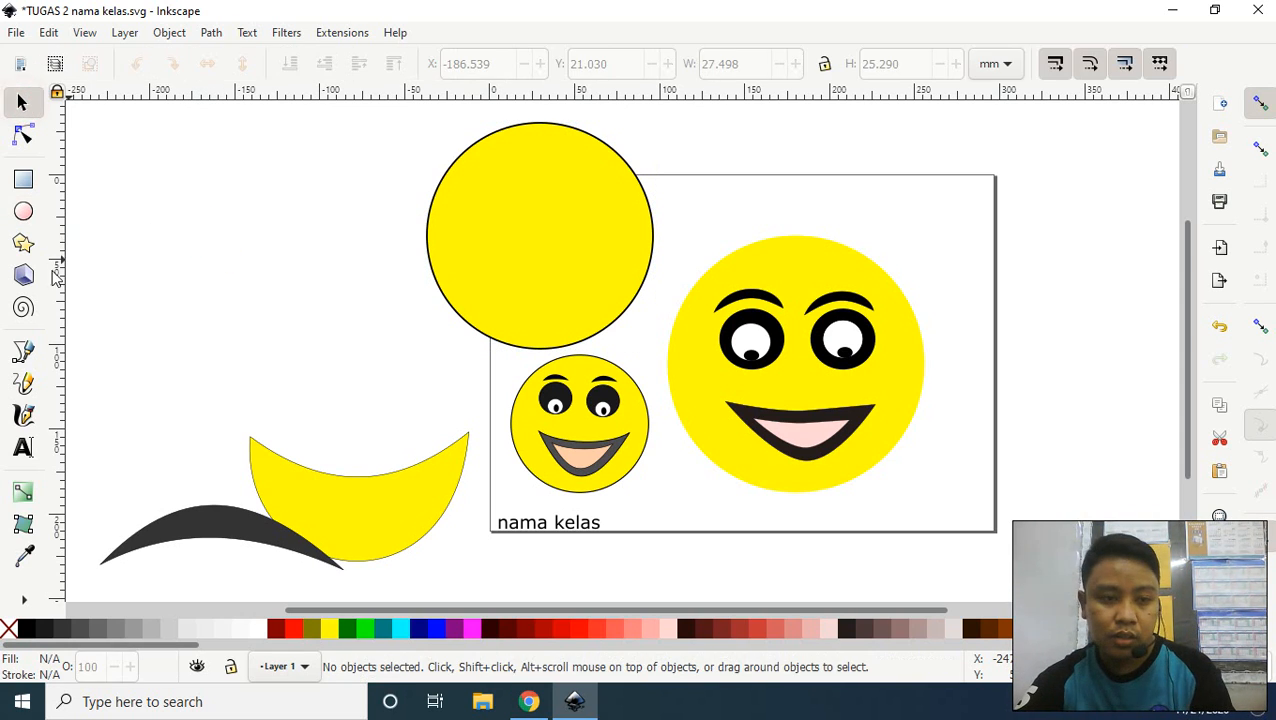
- Draw a circle about 32.6 mm in diameter left of the large yellow circle and fill it with black
{"action": "left_click", "coordinate": [36, 212]}
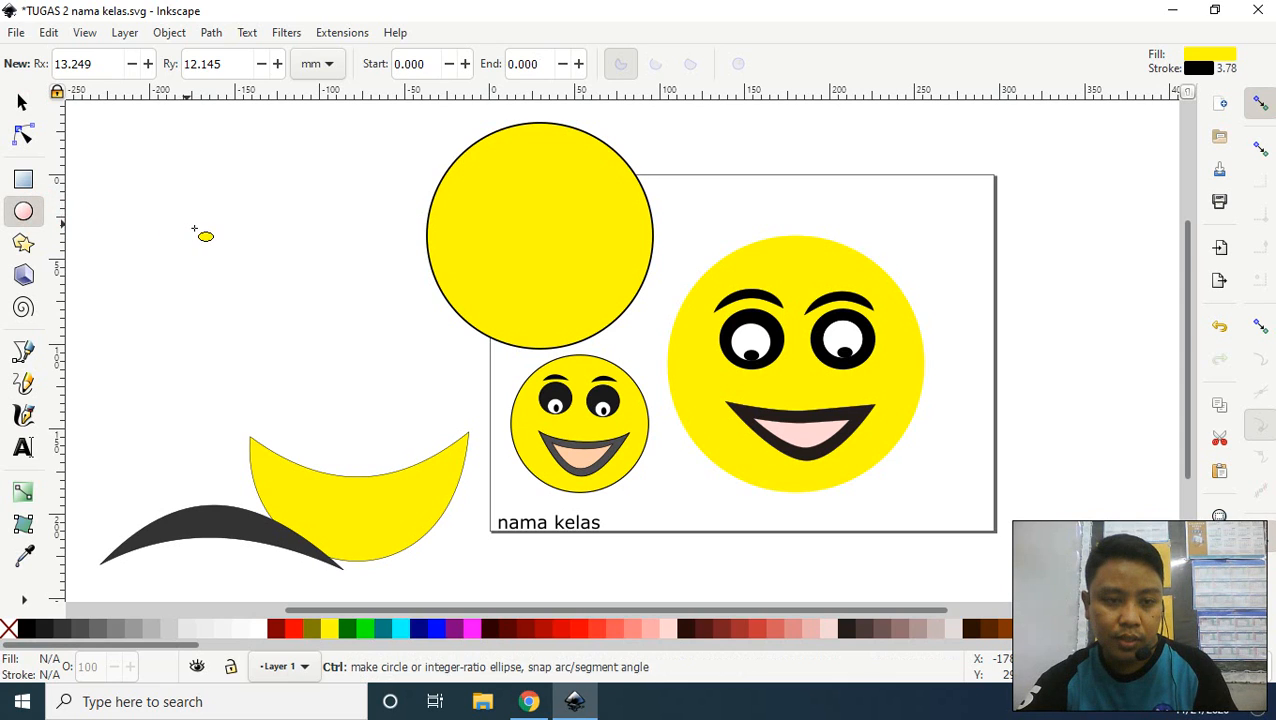
{"action": "left_click_drag", "start_coordinate": [199, 229], "coordinate": [275, 294]}
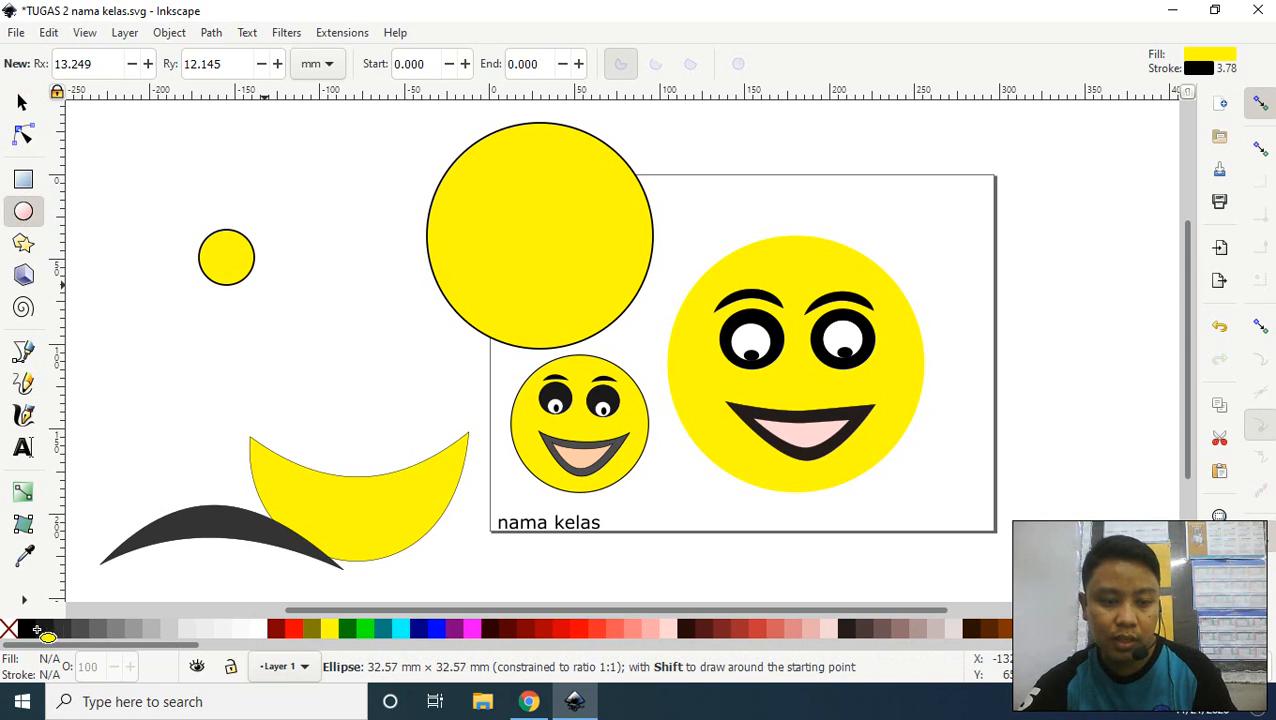
{"action": "left_click", "coordinate": [26, 631]}
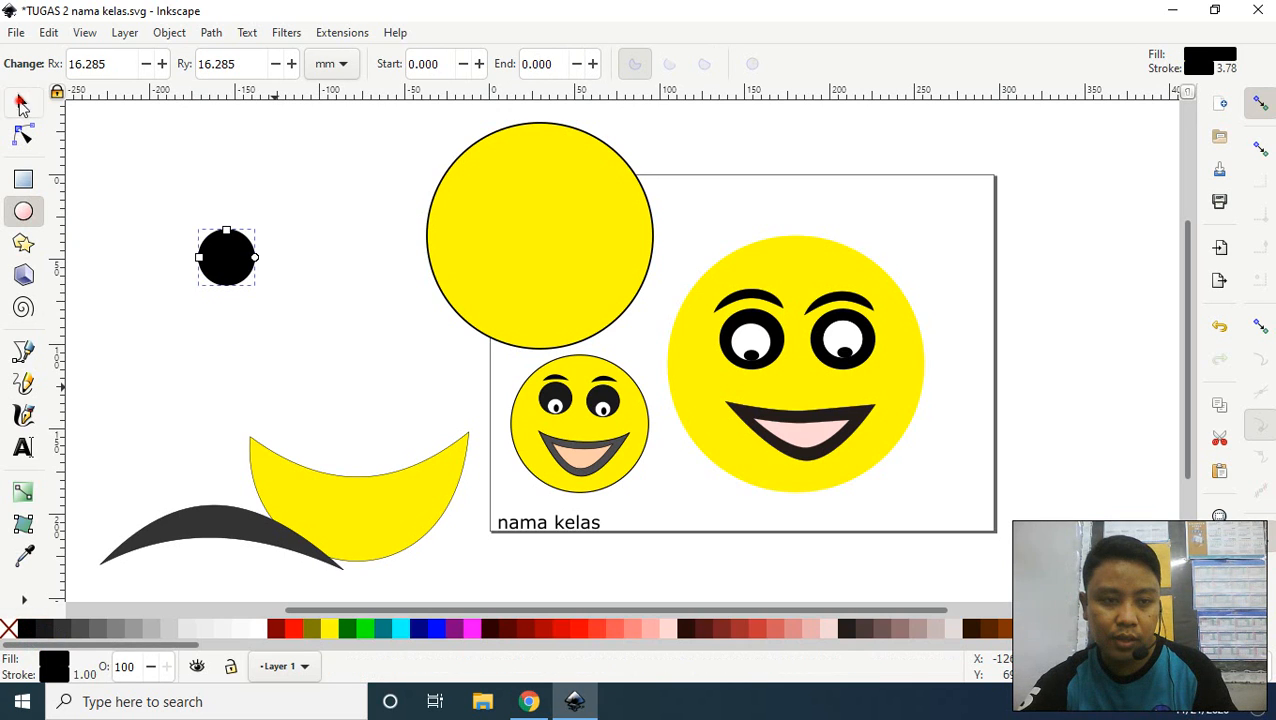
{"action": "left_click", "coordinate": [21, 104]}
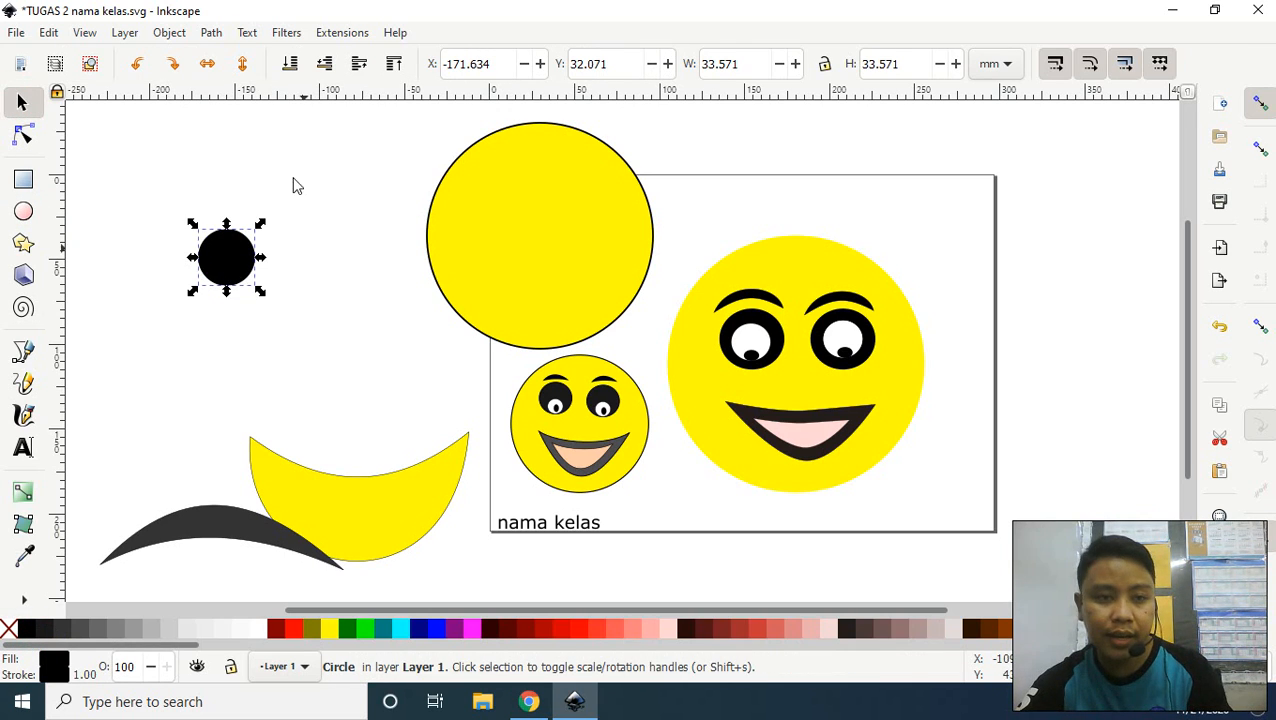
- Duplicate the black circle, shrink the copy to about 20 mm centered inside the original, and fill it with white
{"action": "right_click", "coordinate": [225, 272]}
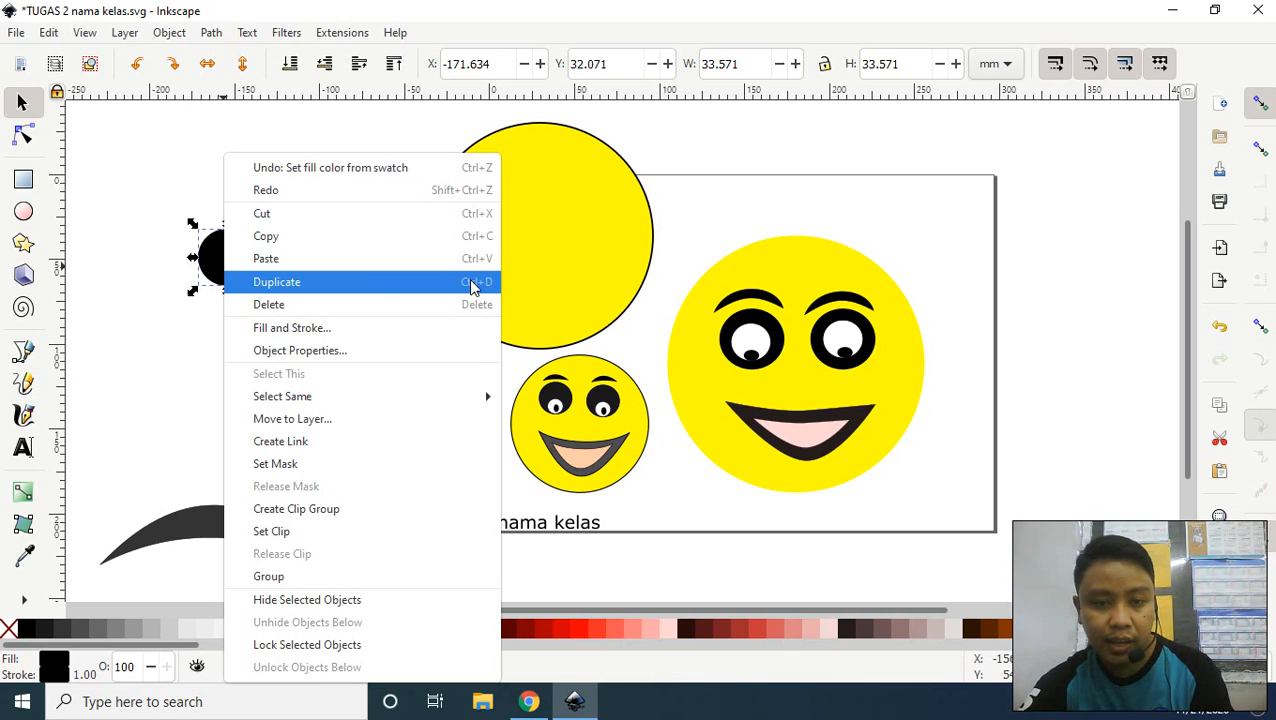
{"action": "left_click", "coordinate": [213, 258]}
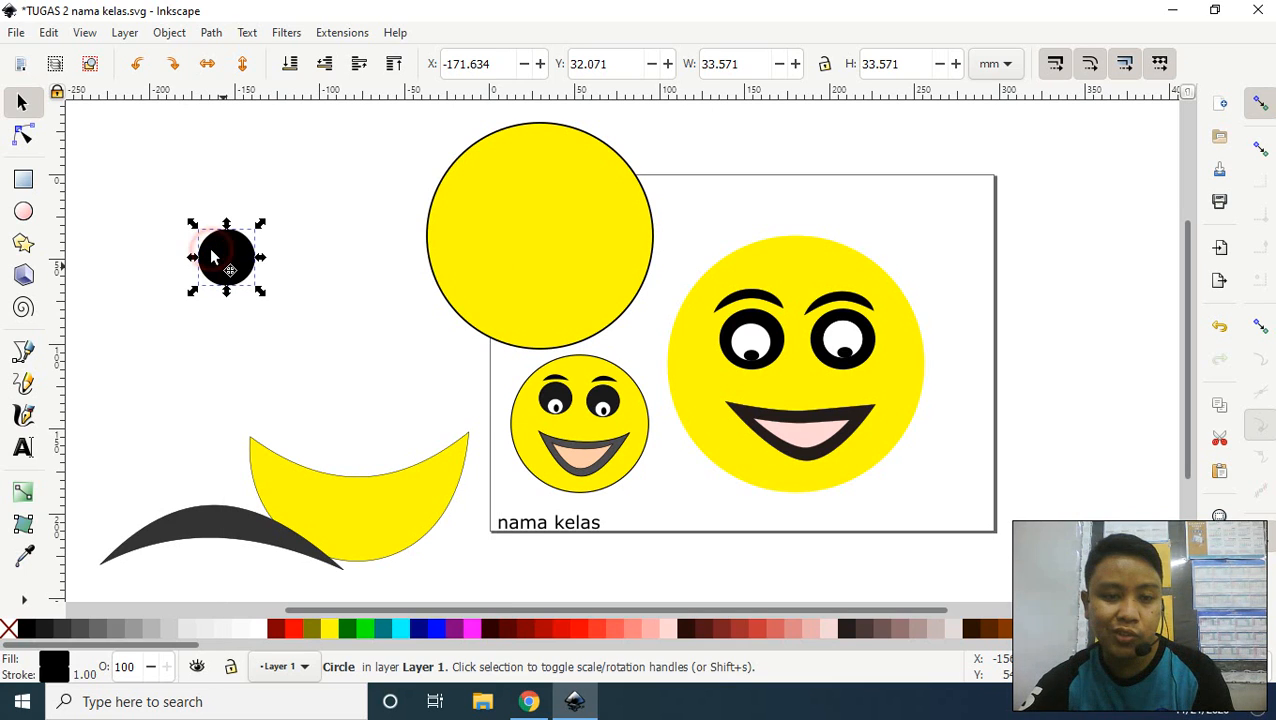
{"action": "key", "text": "ctrl"}
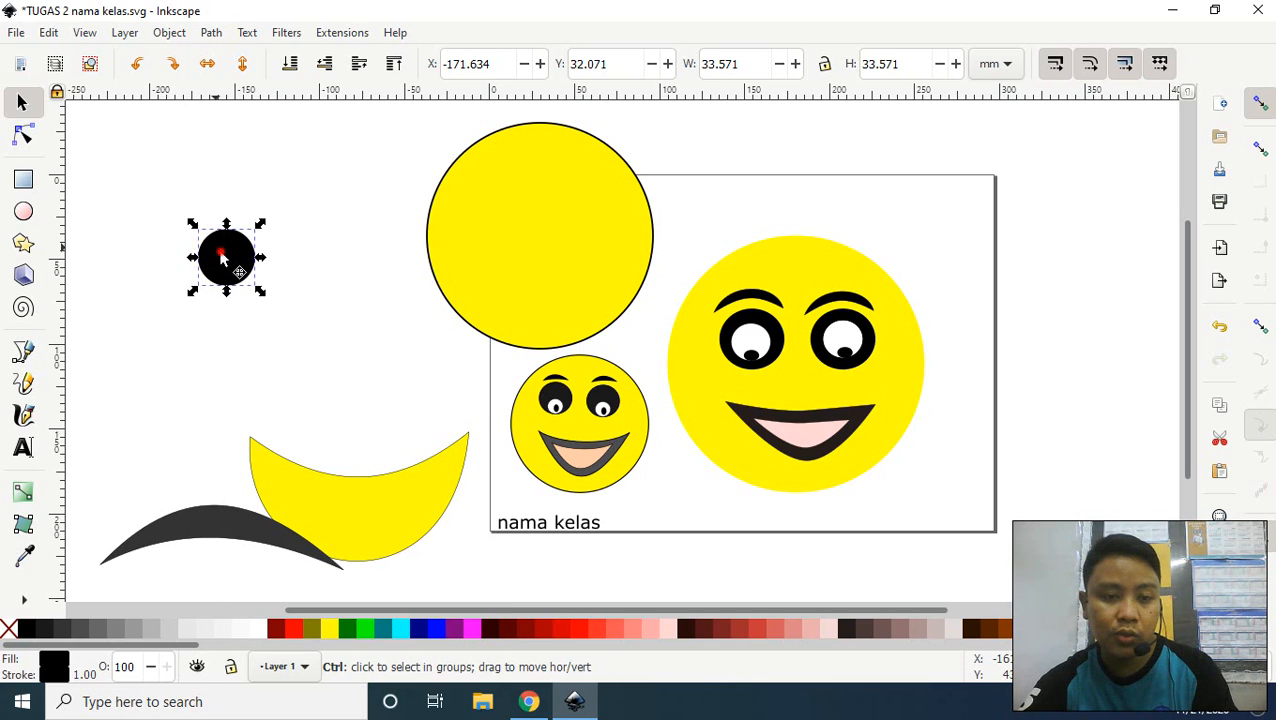
{"action": "left_click_drag", "start_coordinate": [262, 287], "coordinate": [226, 272]}
{"action": "key", "text": "ctrl+z"}
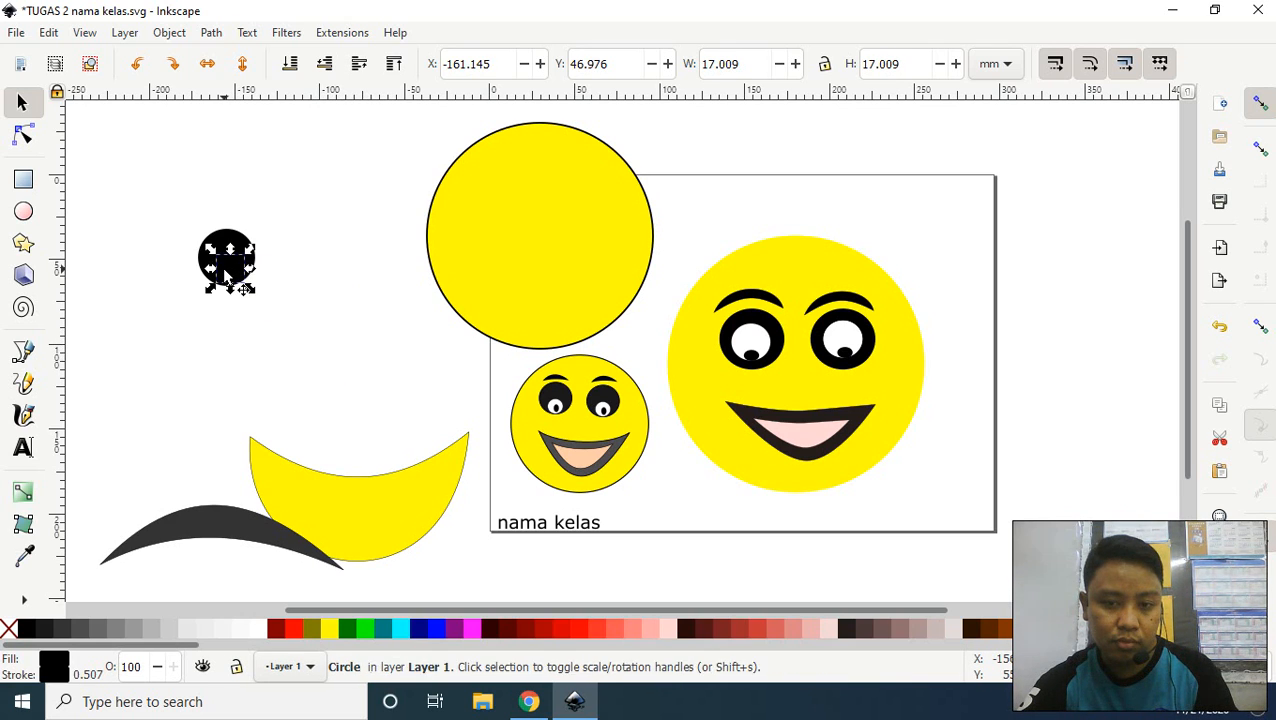
{"action": "left_click", "coordinate": [262, 630]}
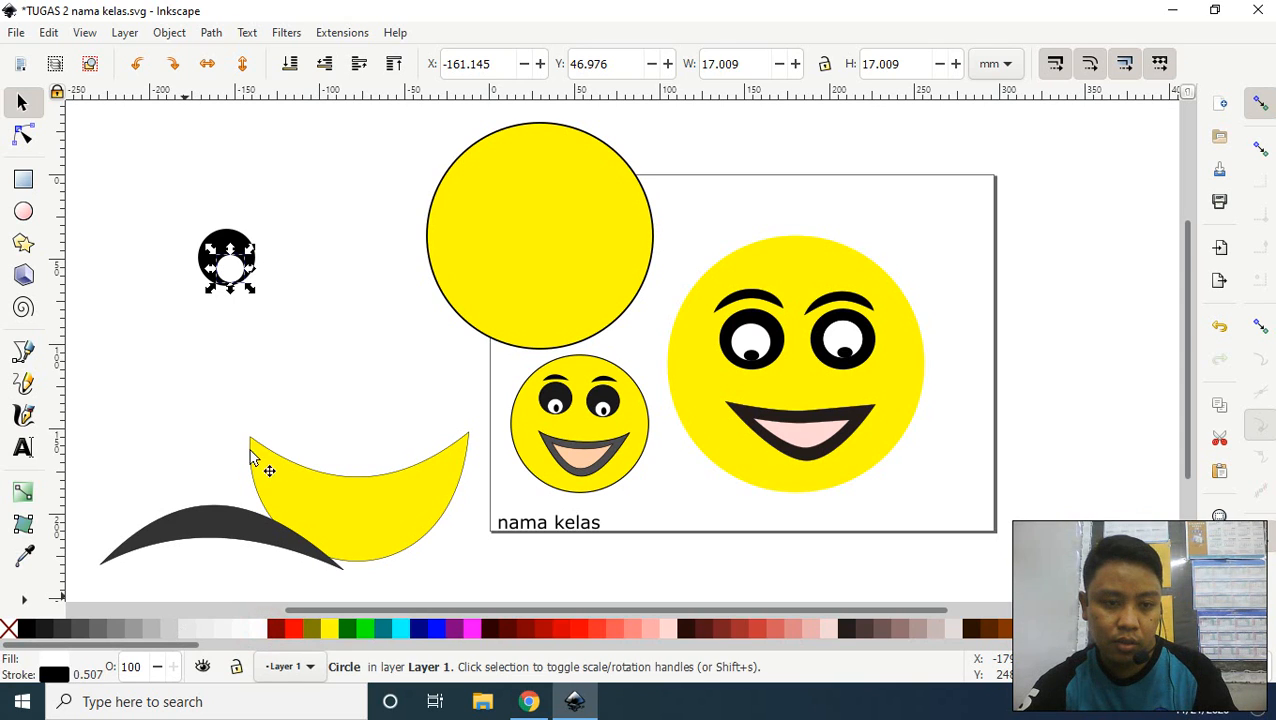
{"action": "left_click_drag", "start_coordinate": [258, 254], "coordinate": [227, 265]}
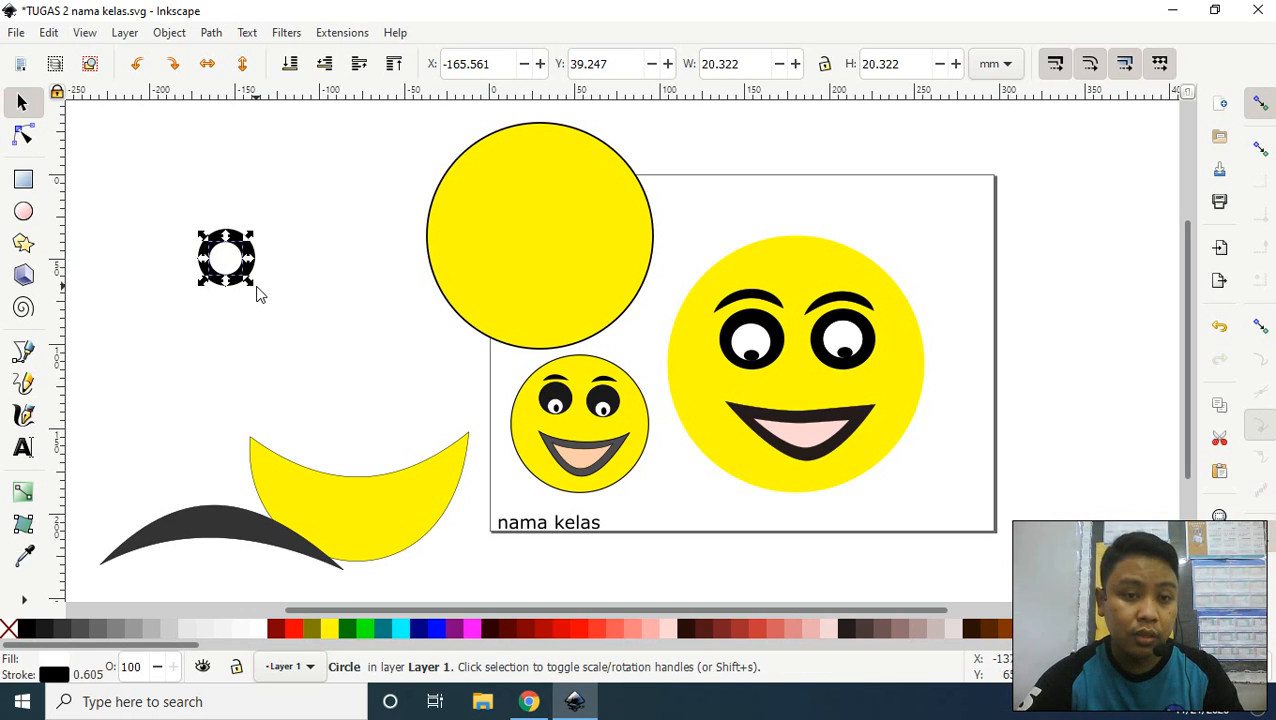
- Duplicate the white circle, shrink the copy to about 8 mm around the same center, and fill it with 90% Gray as the pupil
{"action": "key", "text": "ctrl"}
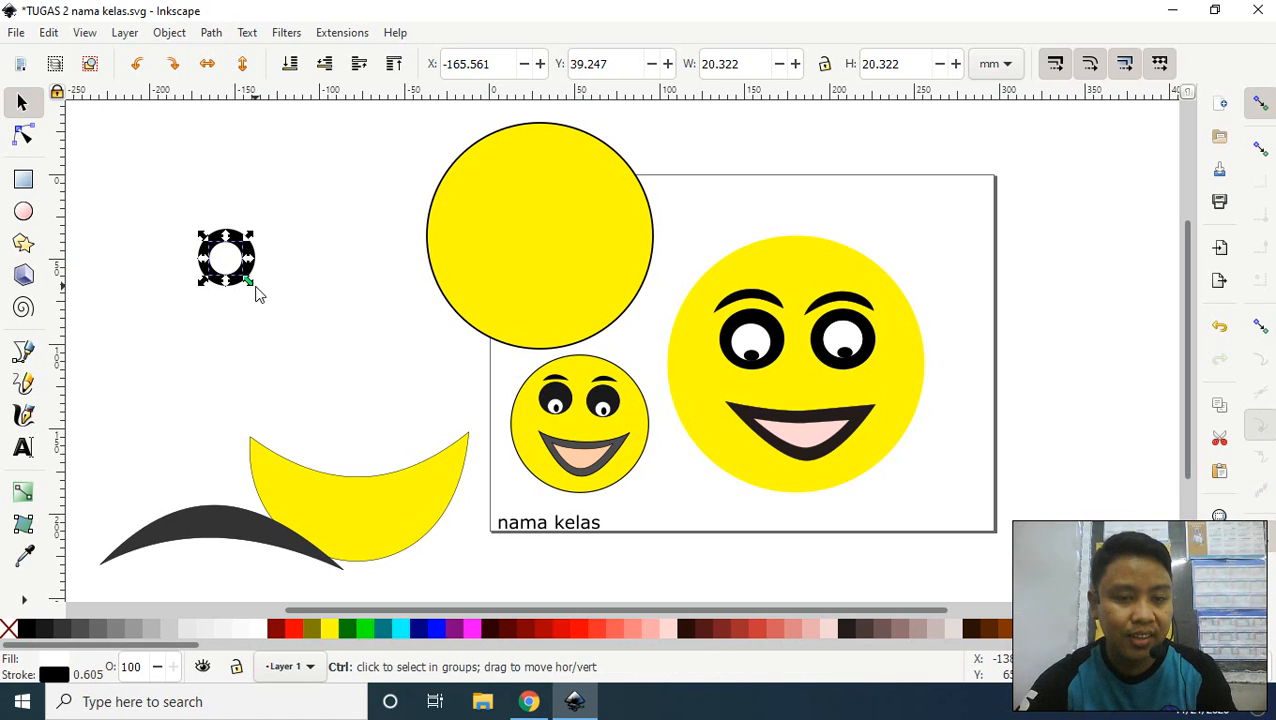
{"action": "left_click_drag", "start_coordinate": [250, 287], "coordinate": [242, 280]}
{"action": "left_click", "coordinate": [45, 627]}
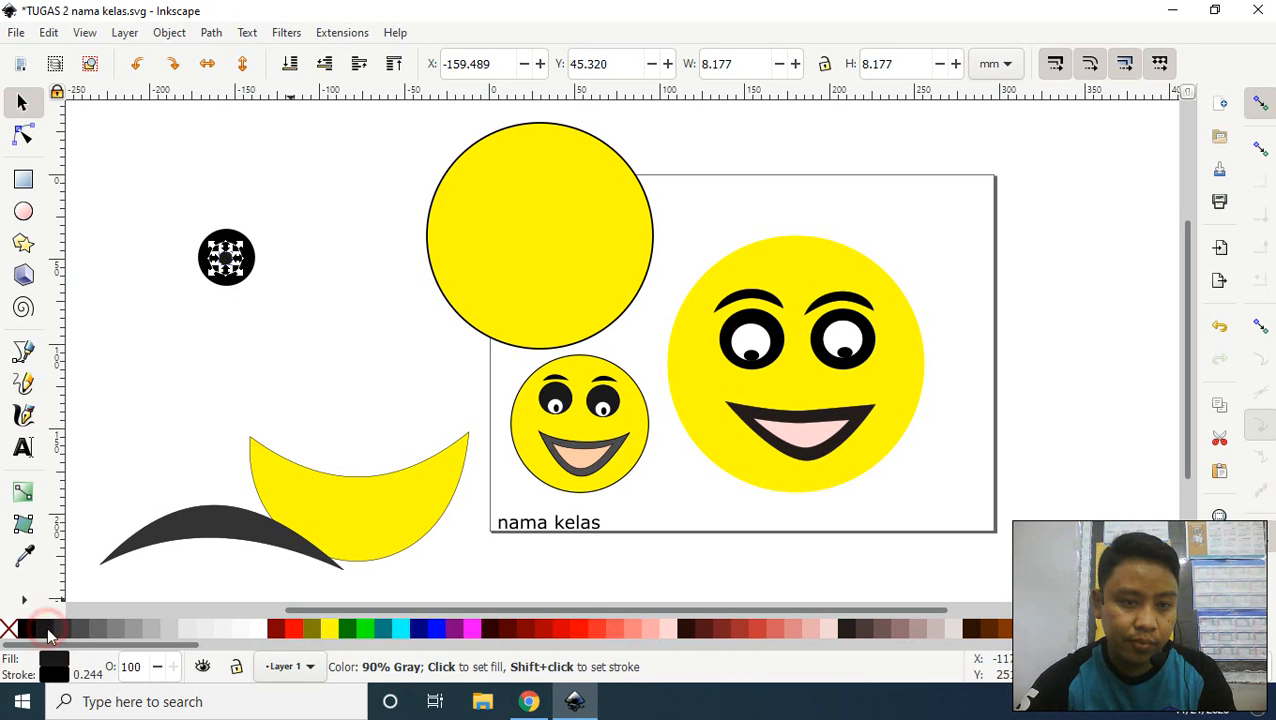
{"action": "left_click", "coordinate": [256, 319]}
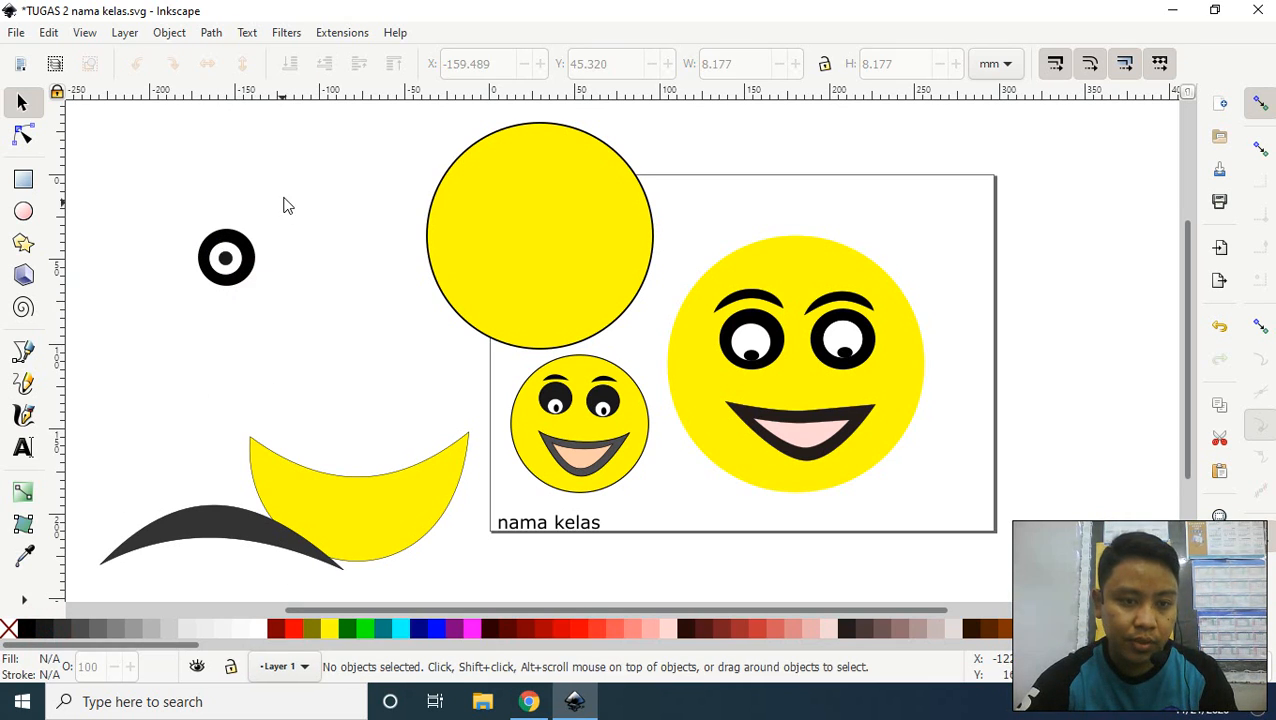
- Select the three concentric eye circles and group them
{"action": "left_click_drag", "start_coordinate": [285, 192], "coordinate": [161, 336]}
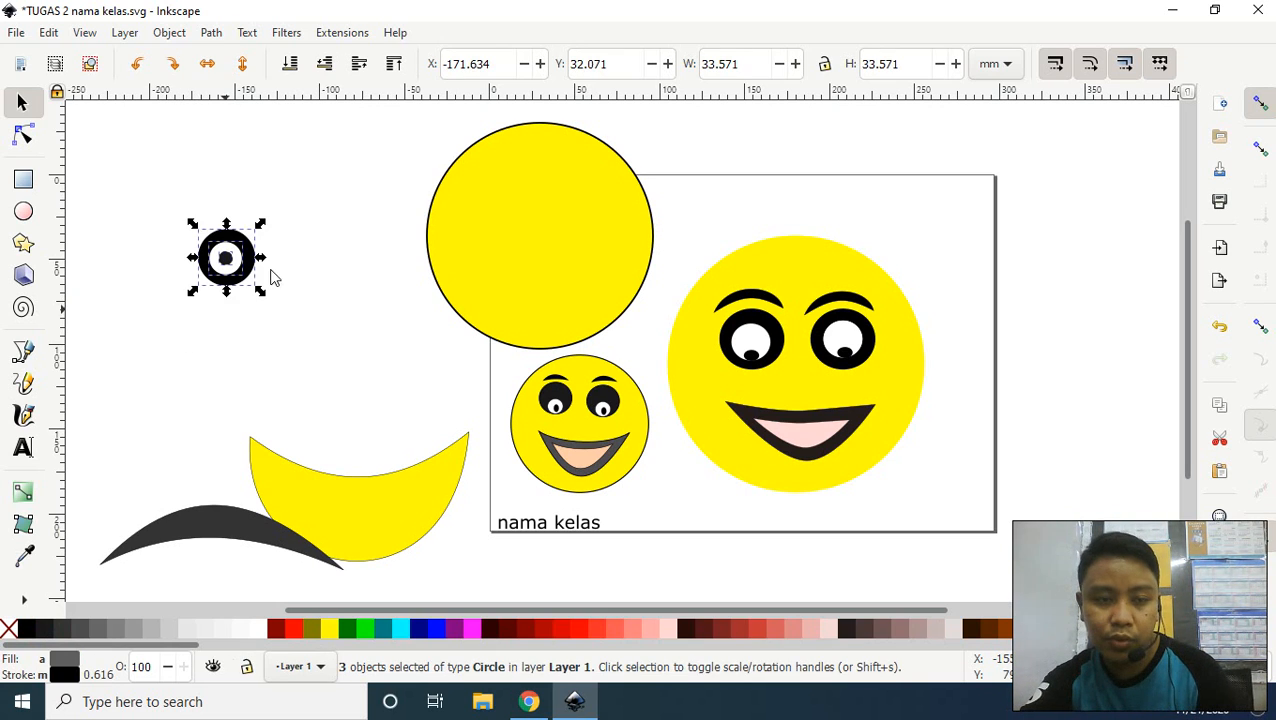
{"action": "left_click", "coordinate": [169, 33]}
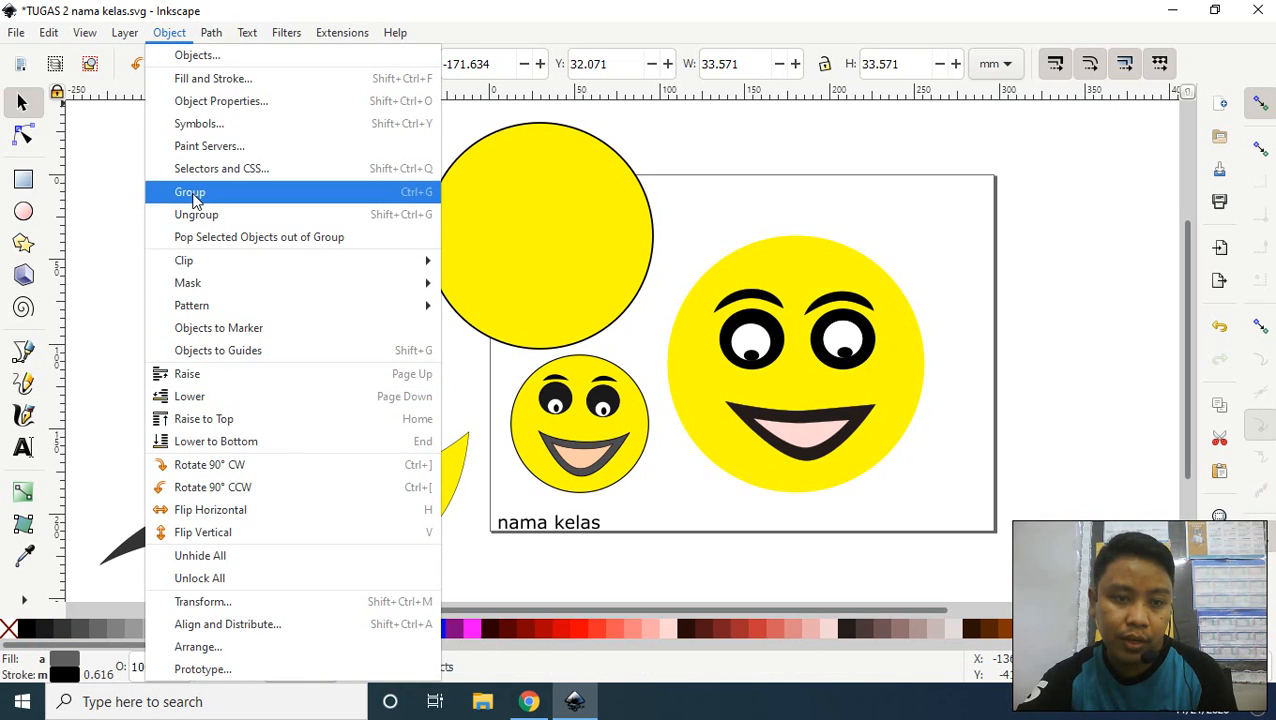
{"action": "left_click", "coordinate": [308, 200]}
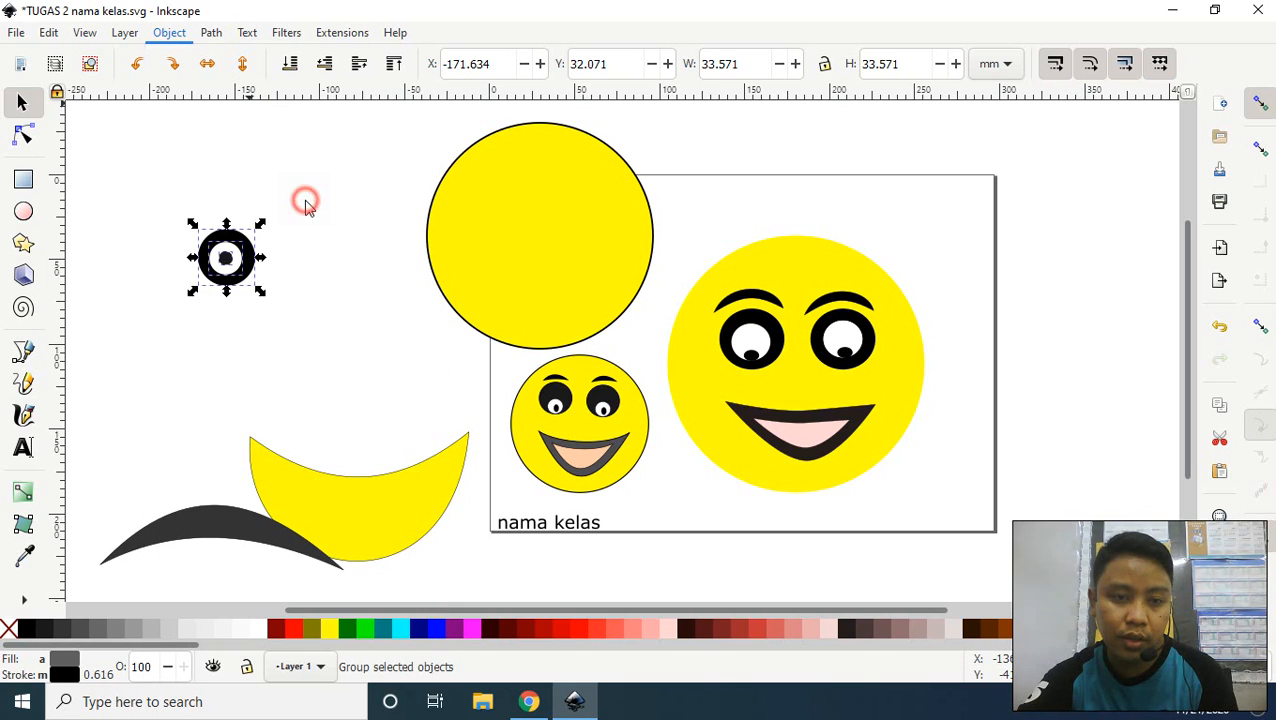
- Move the large yellow circle off the page to the left and place the eye group on its upper right half
{"action": "left_click_drag", "start_coordinate": [245, 277], "coordinate": [508, 225]}
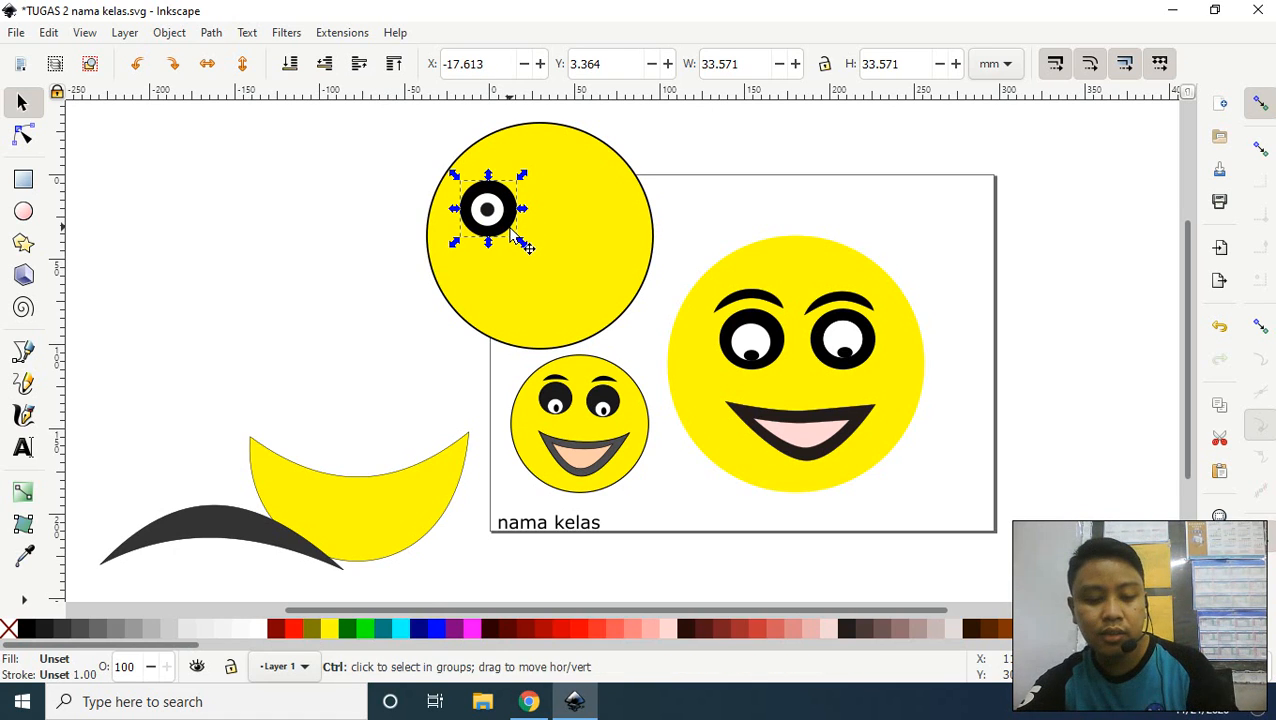
{"action": "left_click_drag", "start_coordinate": [640, 235], "coordinate": [350, 297]}
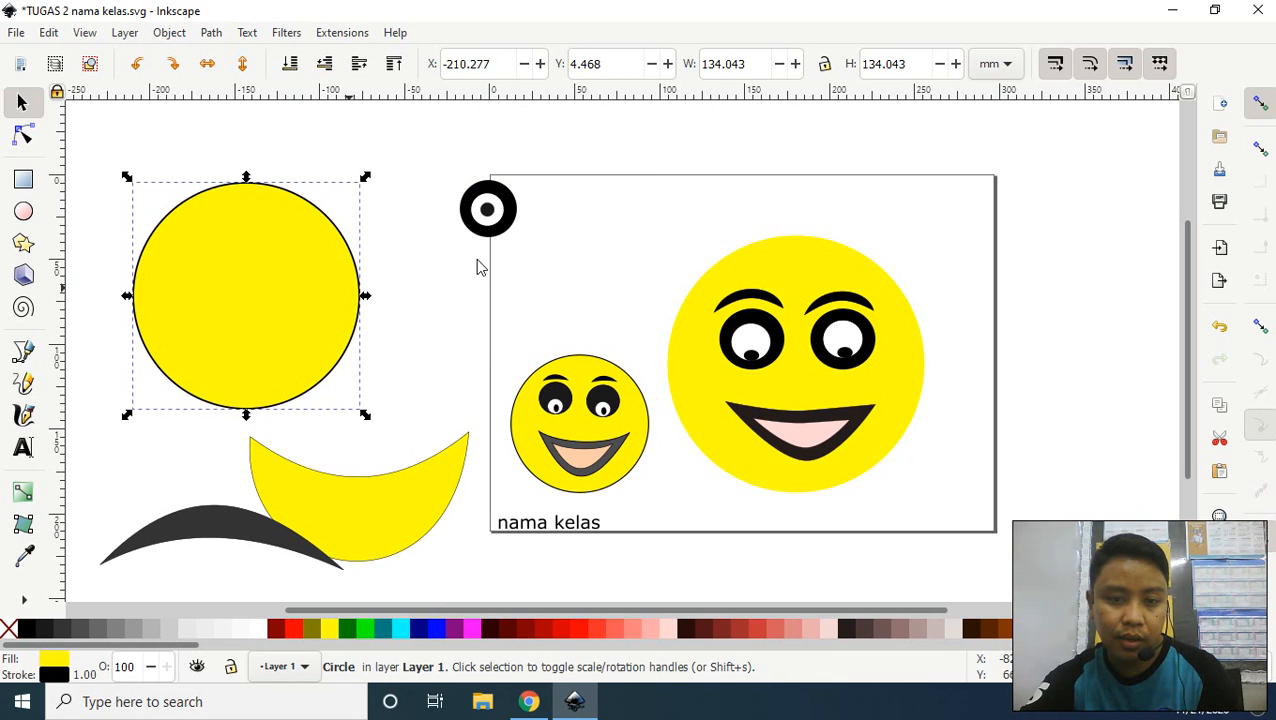
{"action": "left_click", "coordinate": [516, 231]}
{"action": "left_click_drag", "start_coordinate": [497, 234], "coordinate": [322, 285]}
- Duplicate the eye group and place the copy on the upper left half of the yellow face
{"action": "key", "text": "ctrl+d"}
{"action": "left_click", "coordinate": [222, 285]}
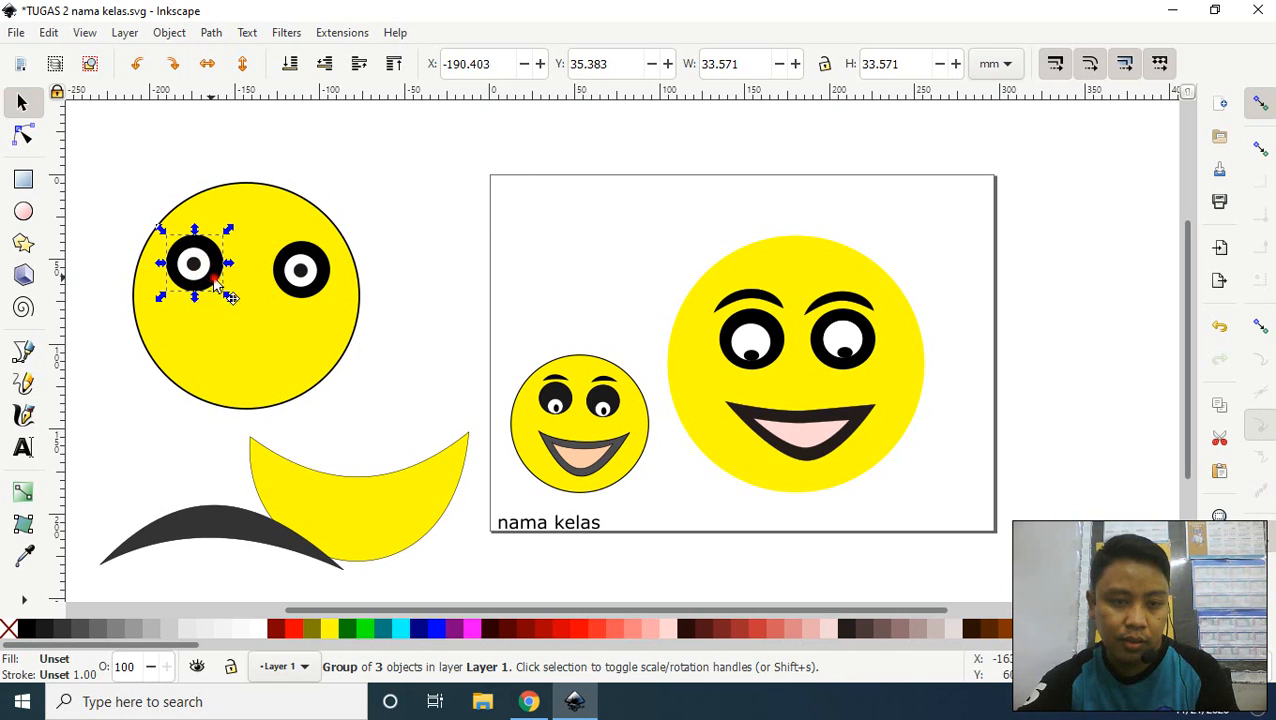
{"action": "left_click_drag", "start_coordinate": [220, 286], "coordinate": [226, 304]}
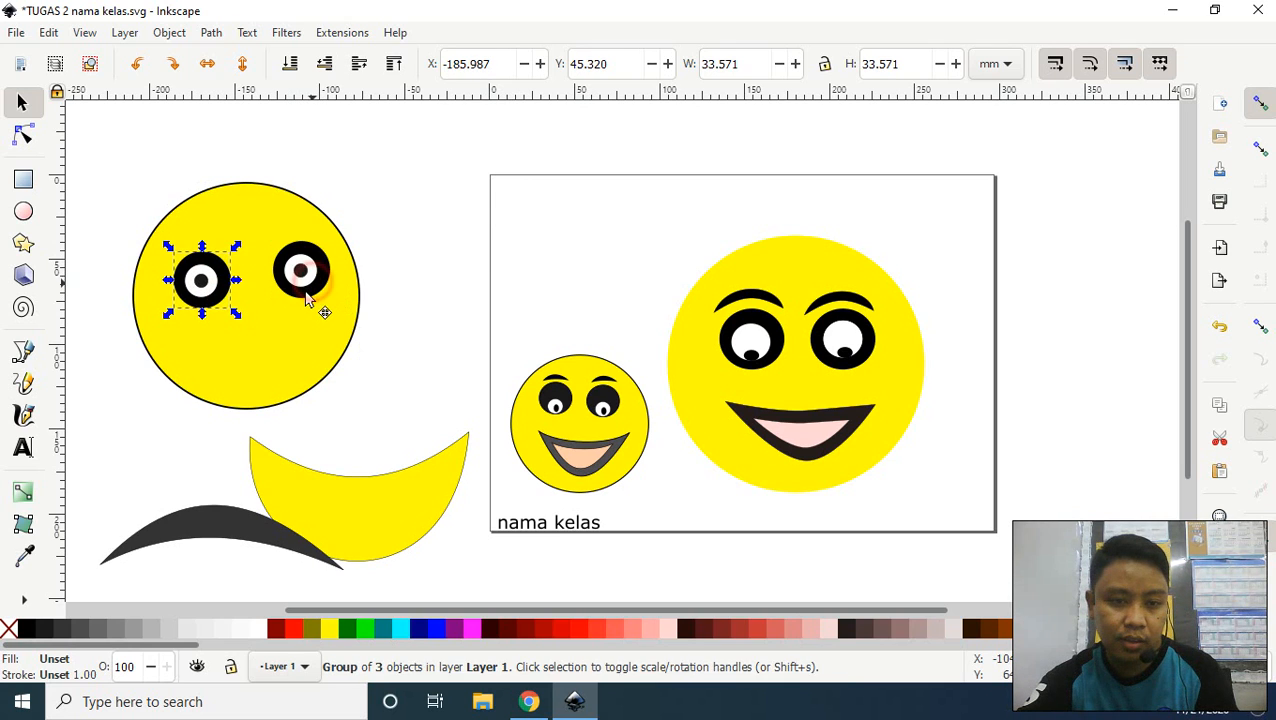
- Move the right eye group closer to the left eye and roughly level with it
{"action": "left_click_drag", "start_coordinate": [310, 296], "coordinate": [291, 308]}
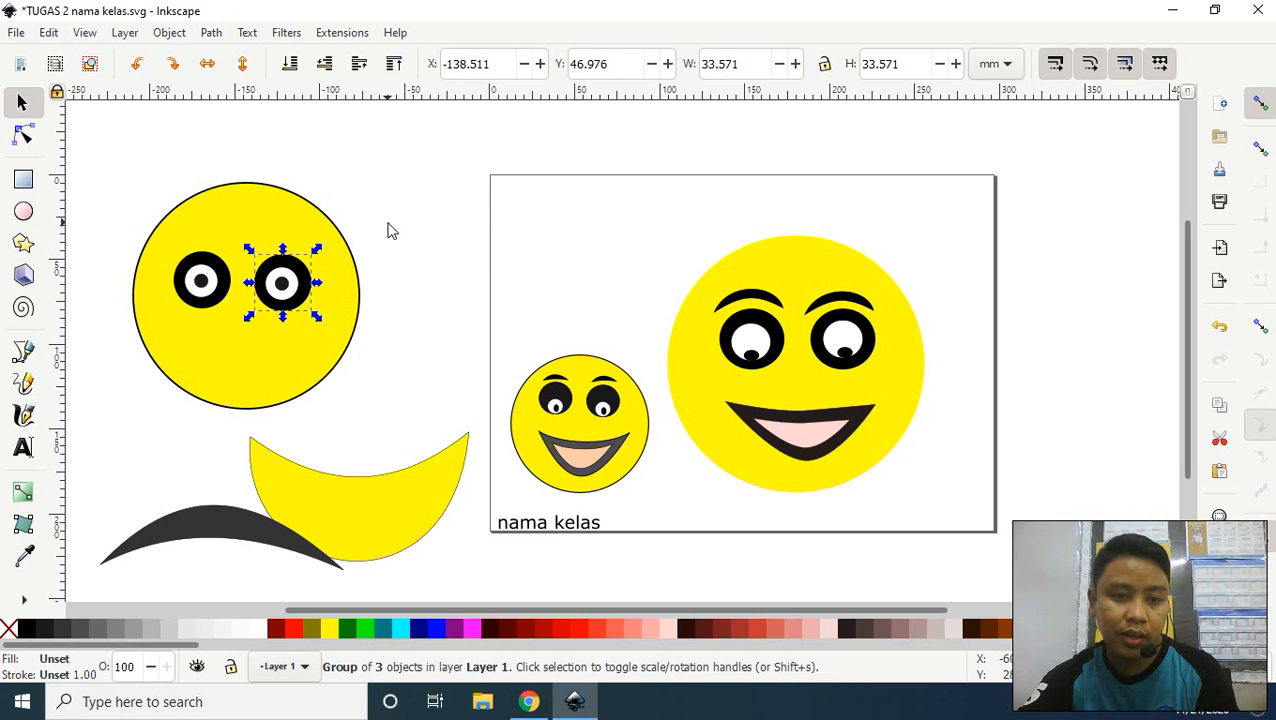
{"action": "left_click", "coordinate": [390, 229]}
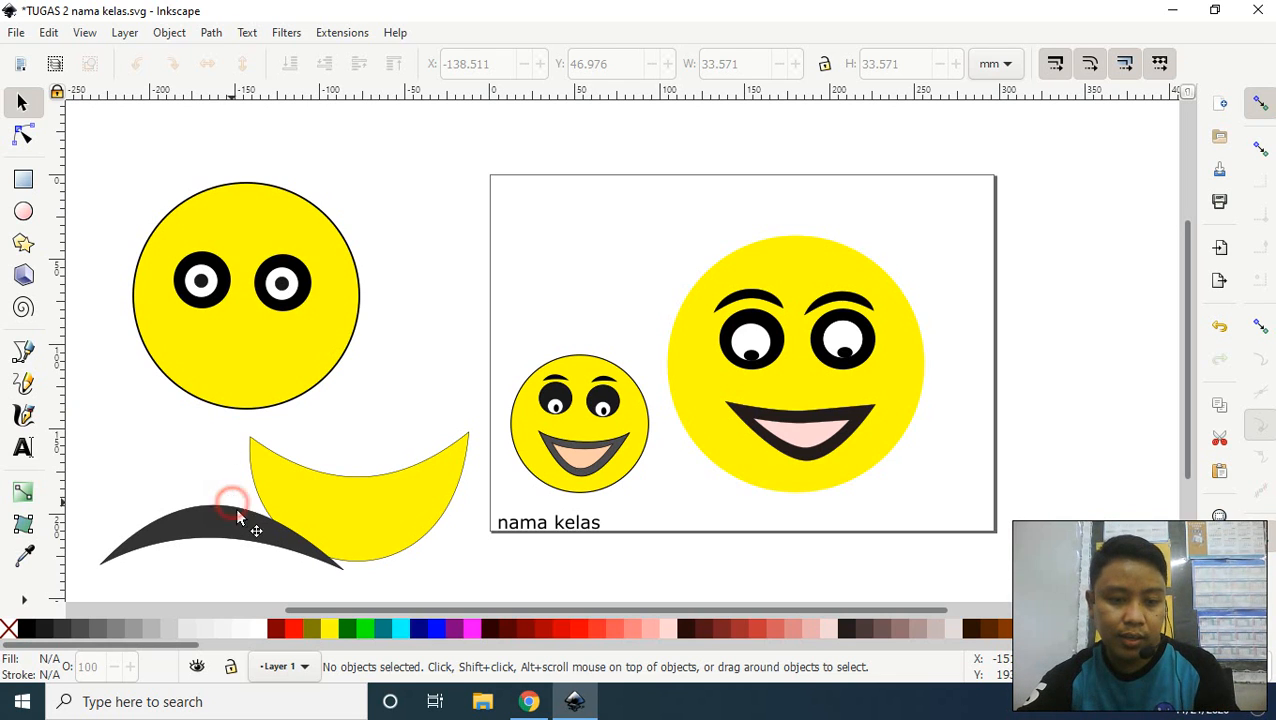
- Move the dark eyebrow shape onto the yellow face, raise it to the top of the stacking order, and save the document
{"action": "left_click", "coordinate": [276, 540]}
{"action": "left_click_drag", "start_coordinate": [285, 541], "coordinate": [323, 203]}
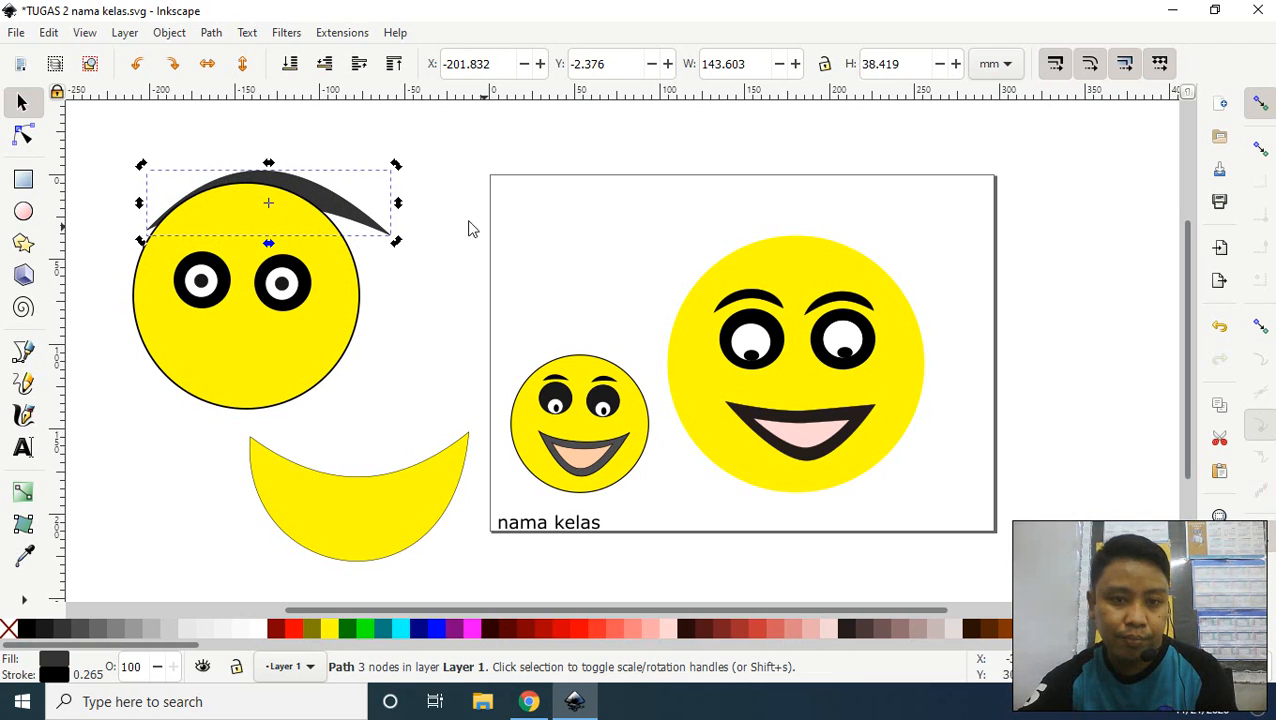
{"action": "left_click", "coordinate": [394, 66]}
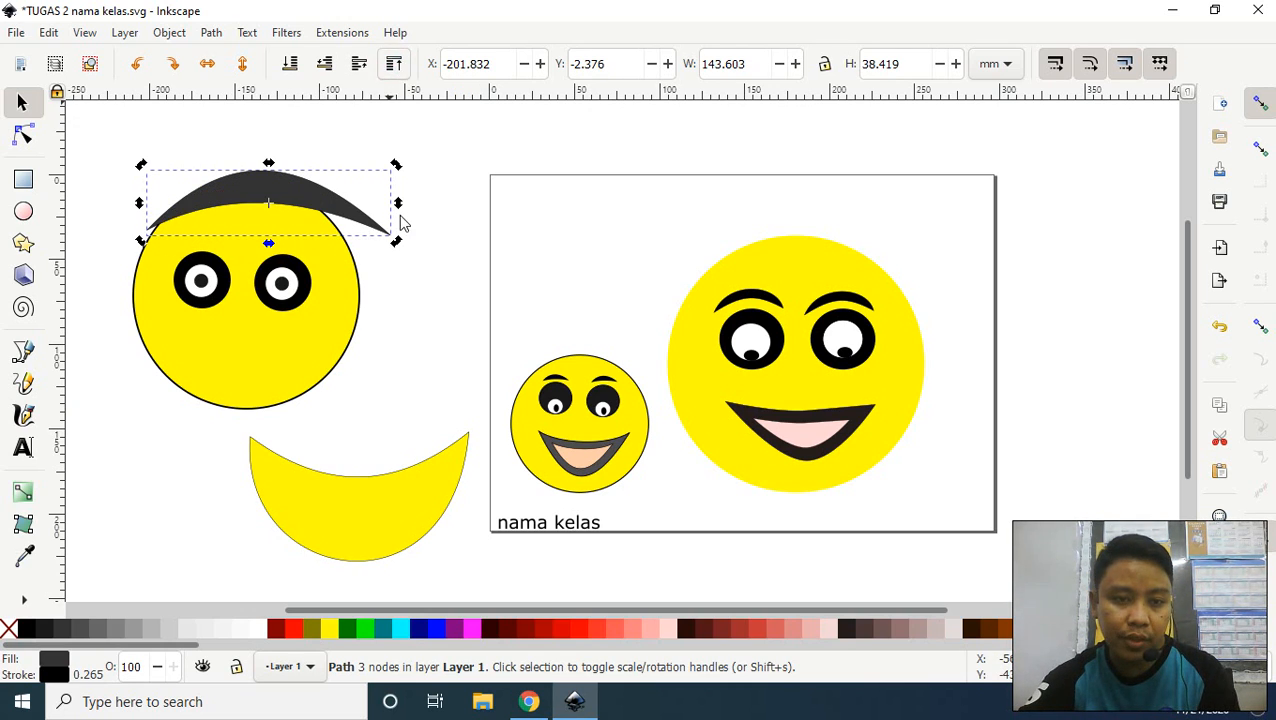
{"action": "left_click", "coordinate": [344, 205]}
{"action": "key", "text": "ctrl+s"}
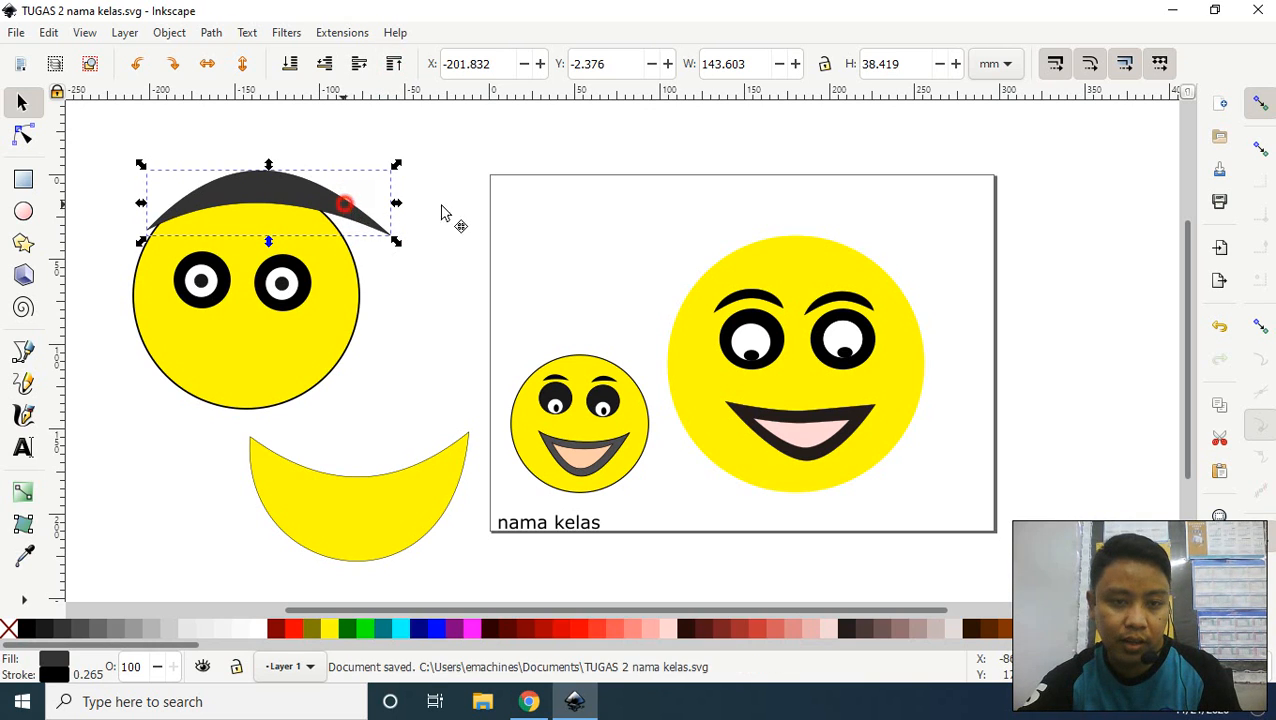
- Set the large eyebrow aside and place small scaled-down copies of it above each eye on the yellow face
{"action": "left_click_drag", "start_coordinate": [372, 212], "coordinate": [590, 201]}
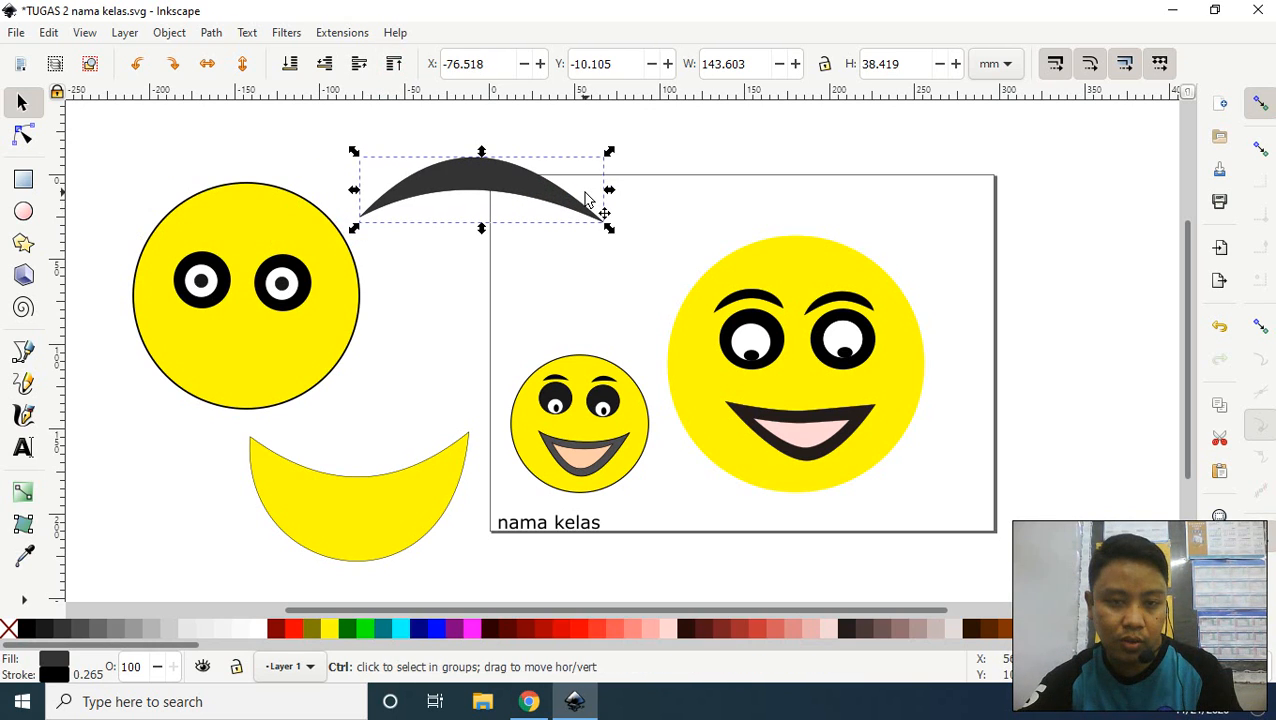
{"action": "mouse_move", "coordinate": [265, 247]}
{"action": "left_mouse_down"}
{"action": "mouse_move", "coordinate": [256, 238]}
{"action": "mouse_move", "coordinate": [284, 258]}
{"action": "left_mouse_up"}
{"action": "left_click", "coordinate": [462, 190]}
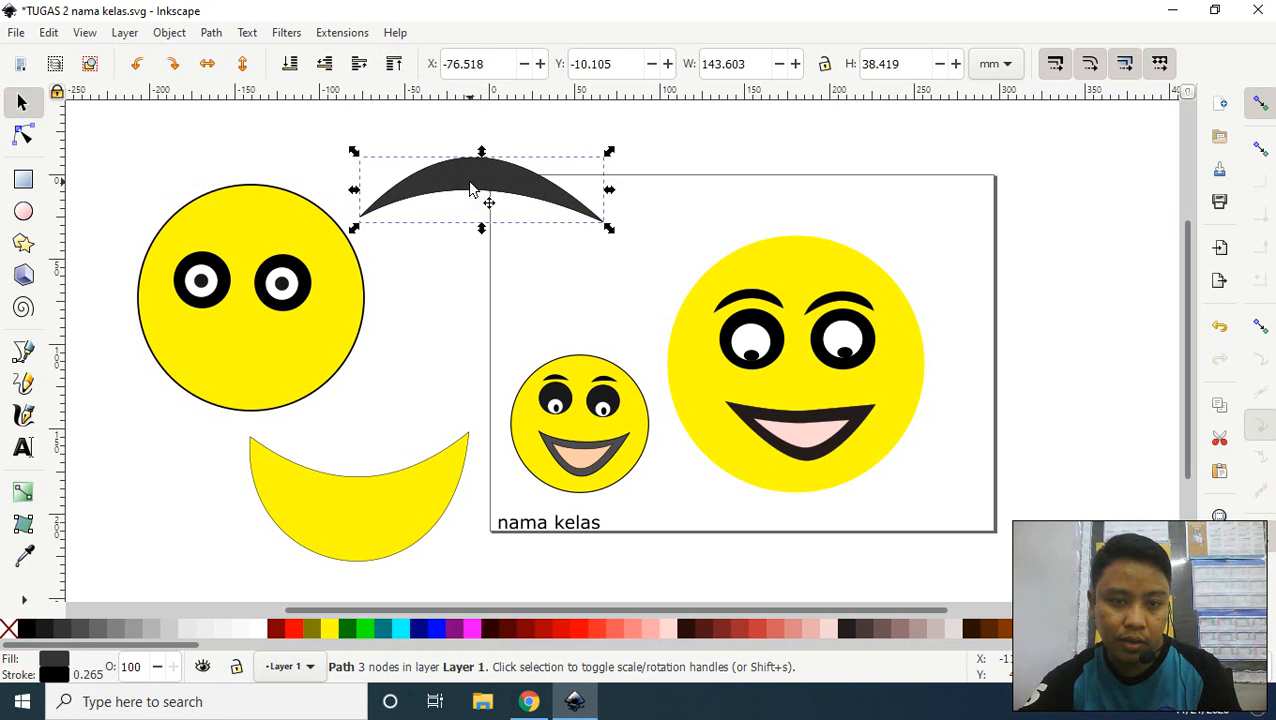
{"action": "key", "text": "ctrl+d"}
{"action": "left_click_drag", "start_coordinate": [476, 194], "coordinate": [235, 264]}
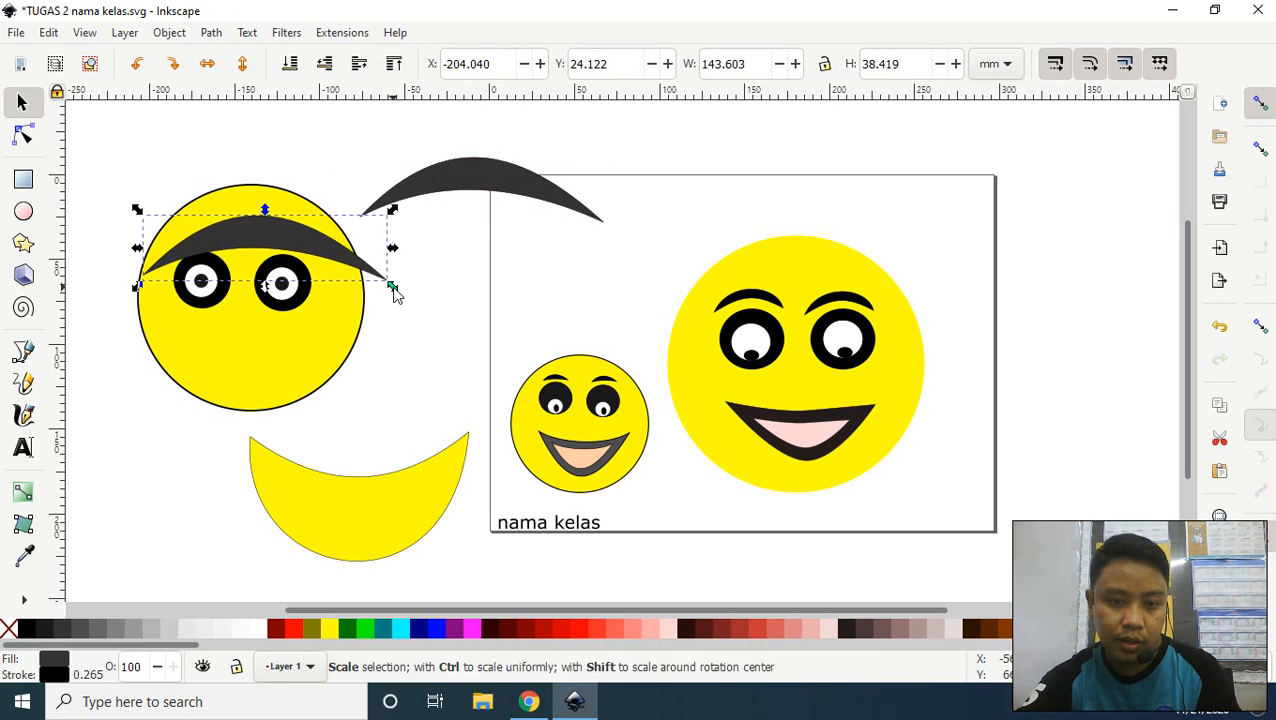
{"action": "left_click_drag", "start_coordinate": [392, 287], "coordinate": [209, 245]}
{"action": "left_click", "coordinate": [291, 251]}
{"action": "left_click", "coordinate": [285, 244]}
- Fill the large yellow mouth shape with mid gray and shift the face circle slightly down
{"action": "left_click", "coordinate": [380, 478]}
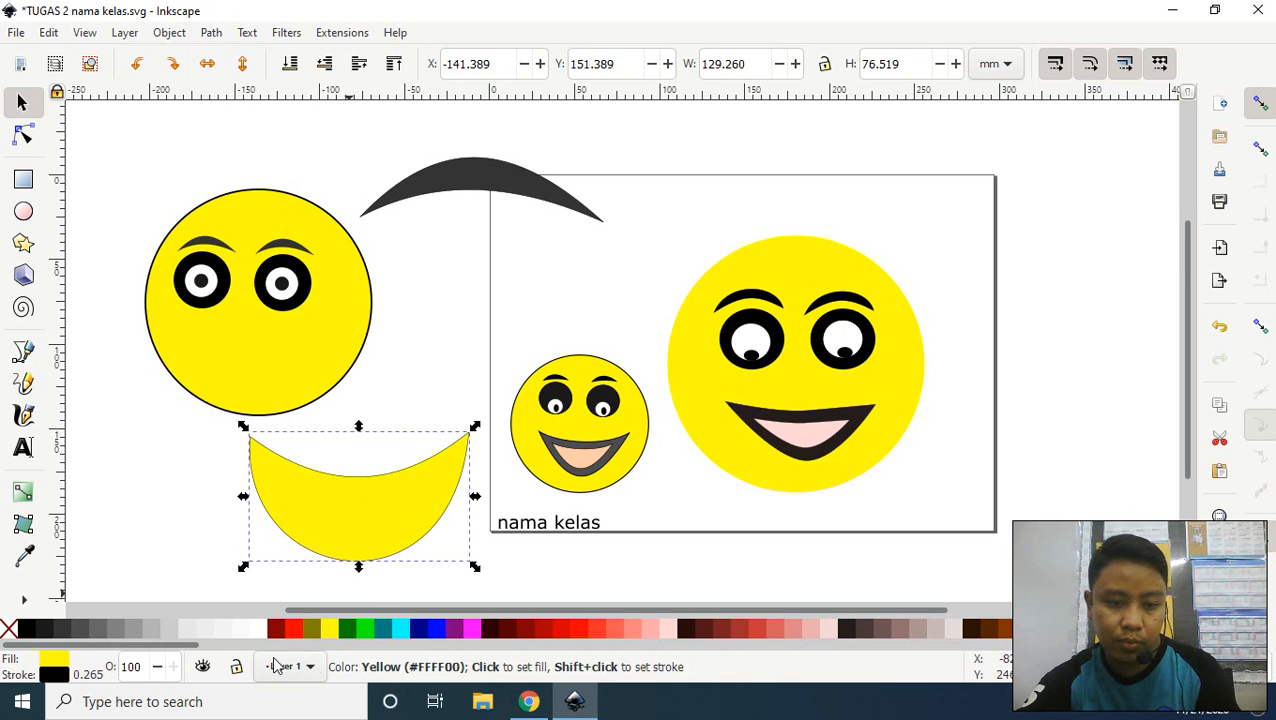
{"action": "left_click", "coordinate": [131, 628]}
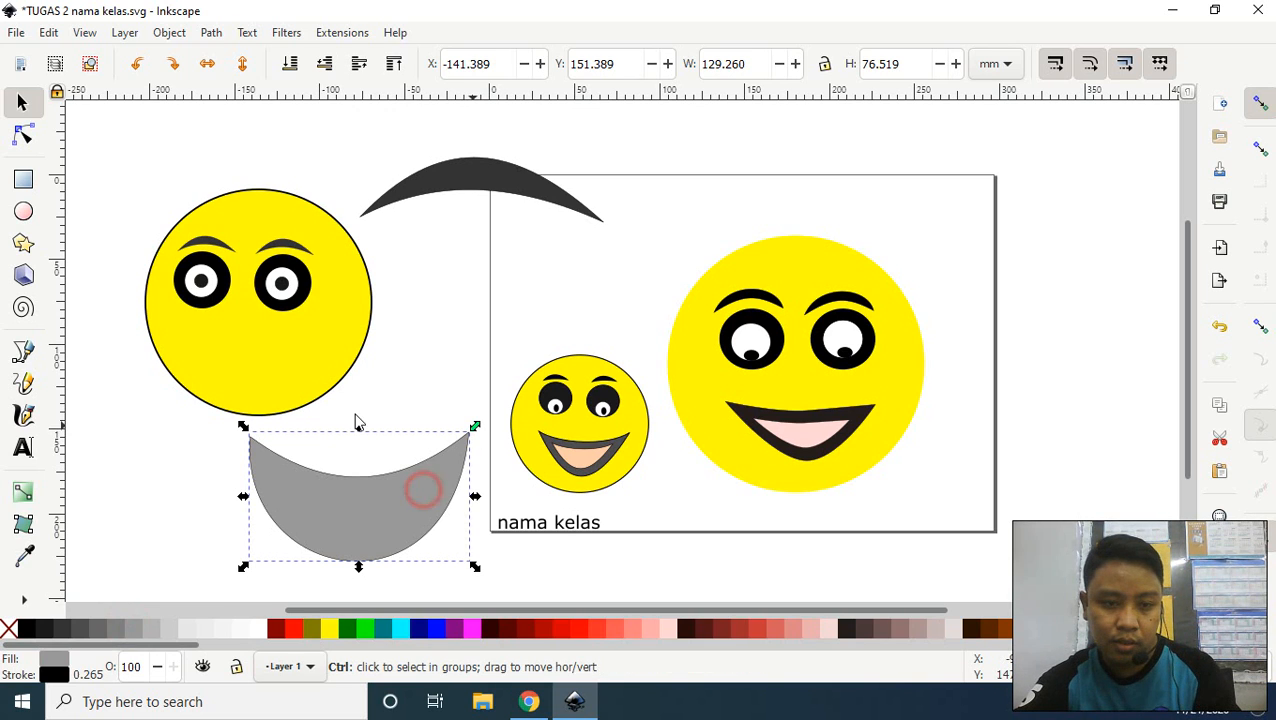
{"action": "left_click_drag", "start_coordinate": [328, 365], "coordinate": [331, 405]}
- Duplicate the gray mouth shape, shrink the copy to about 87 by 41 mm, and center it on the lower half of the face
{"action": "left_click", "coordinate": [405, 513]}
{"action": "key", "text": "ctrl+d"}
{"action": "left_click_drag", "start_coordinate": [405, 513], "coordinate": [366, 369]}
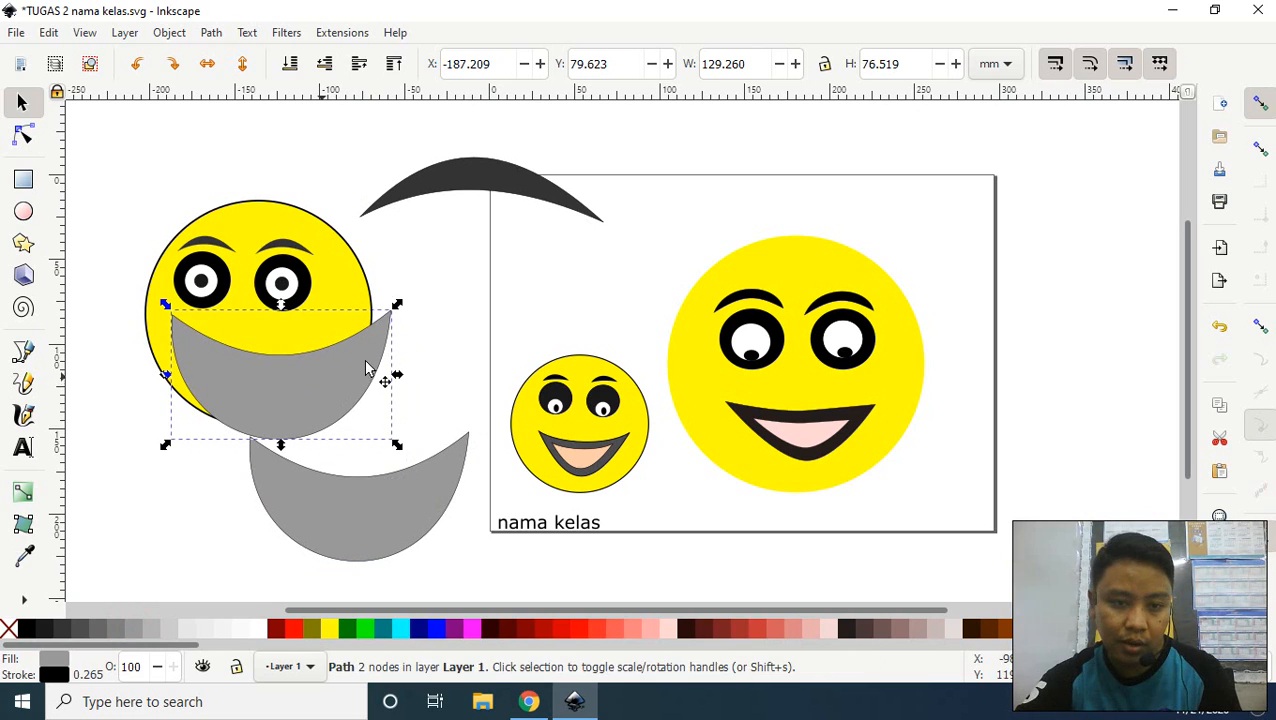
{"action": "left_click_drag", "start_coordinate": [397, 304], "coordinate": [361, 340]}
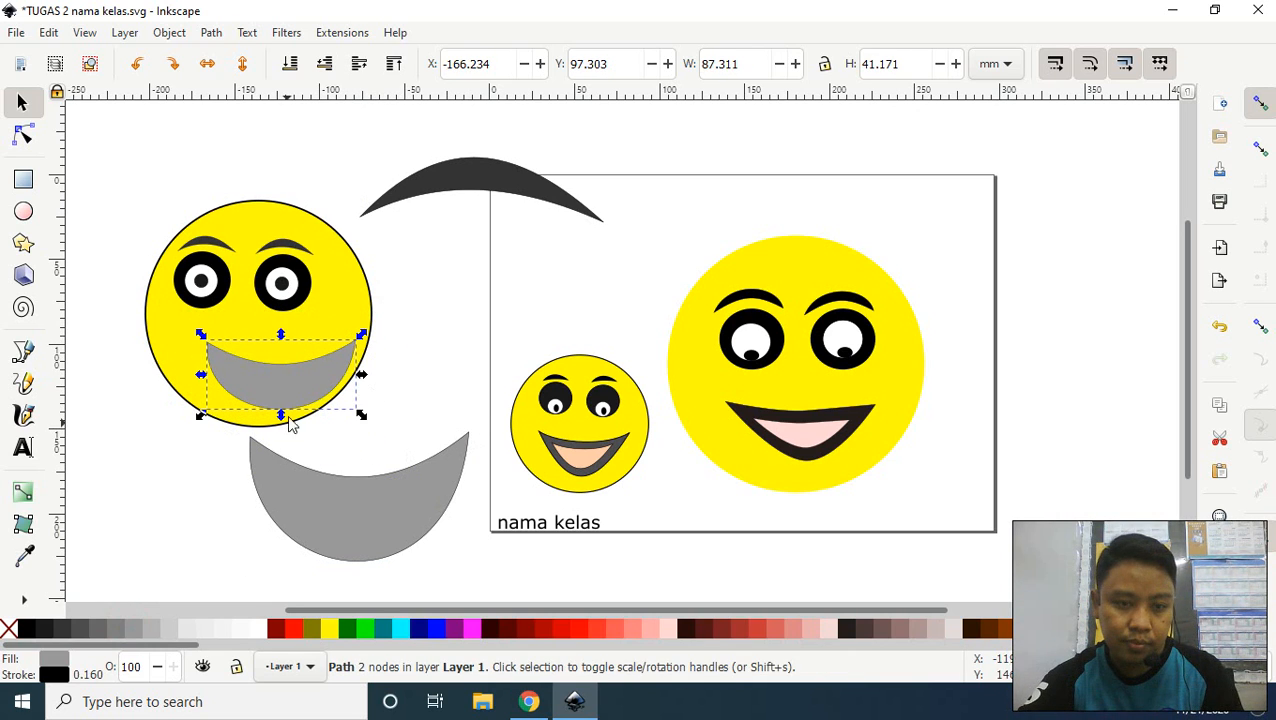
{"action": "left_click_drag", "start_coordinate": [283, 394], "coordinate": [259, 397]}
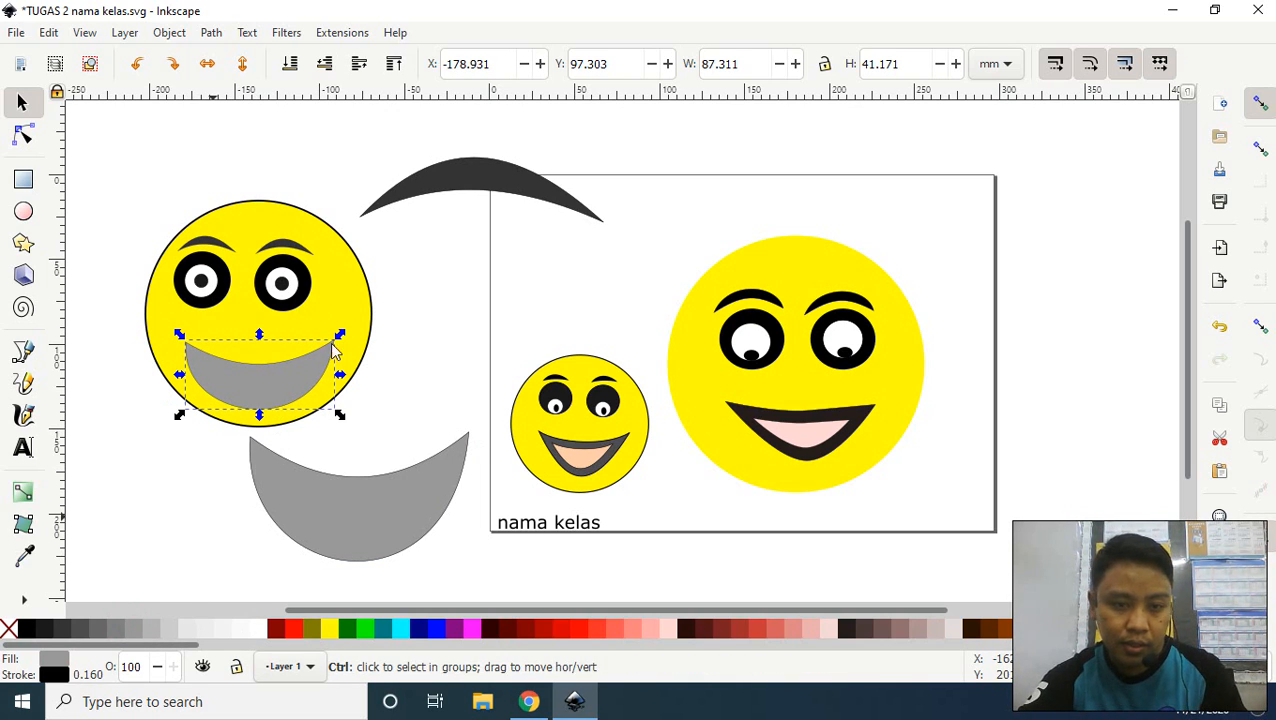
- Duplicate the face's mouth as a smaller inner mouth about 65 by 26 mm and fill it white
{"action": "left_click_drag", "start_coordinate": [338, 334], "coordinate": [322, 352]}
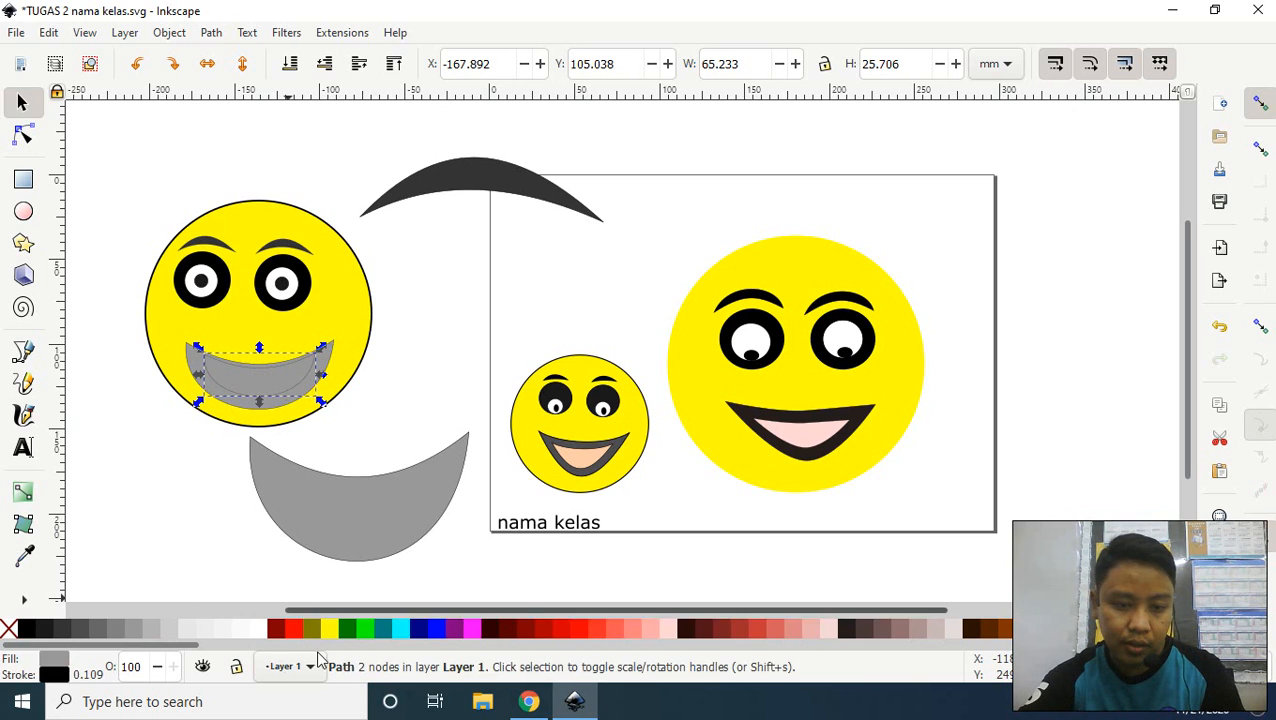
{"action": "left_click", "coordinate": [292, 628]}
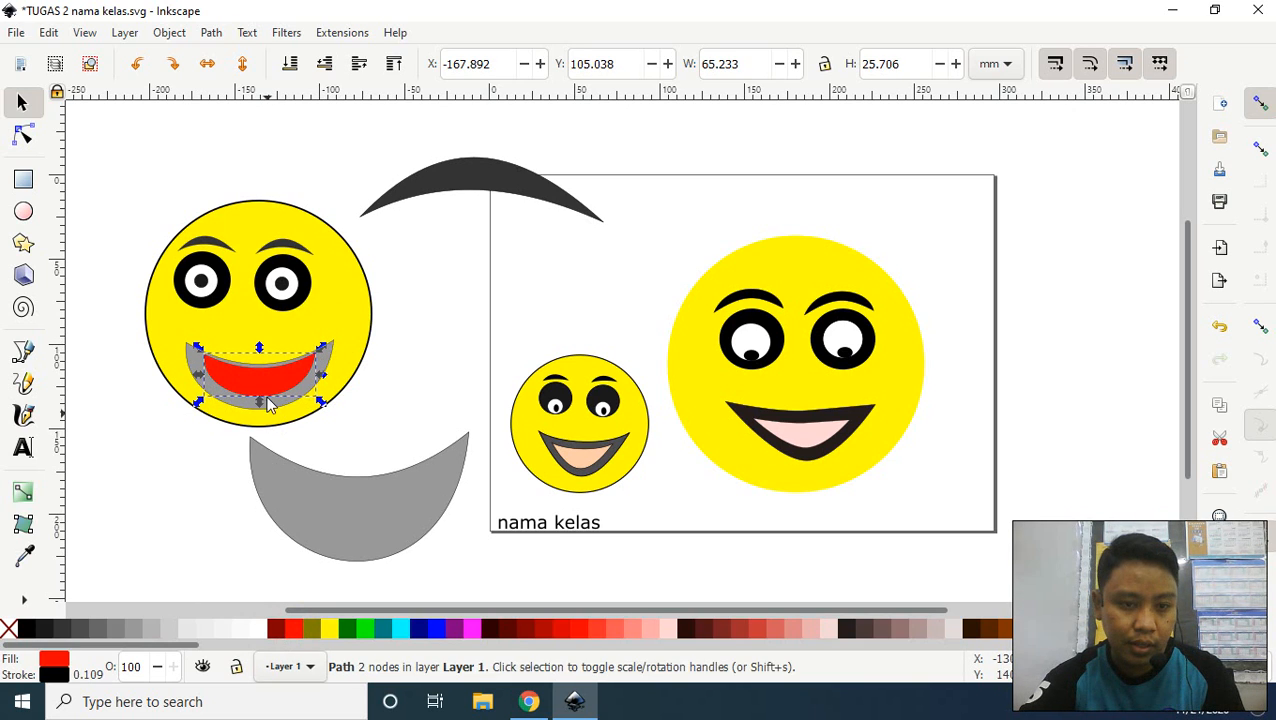
{"action": "left_click_drag", "start_coordinate": [266, 392], "coordinate": [263, 384]}
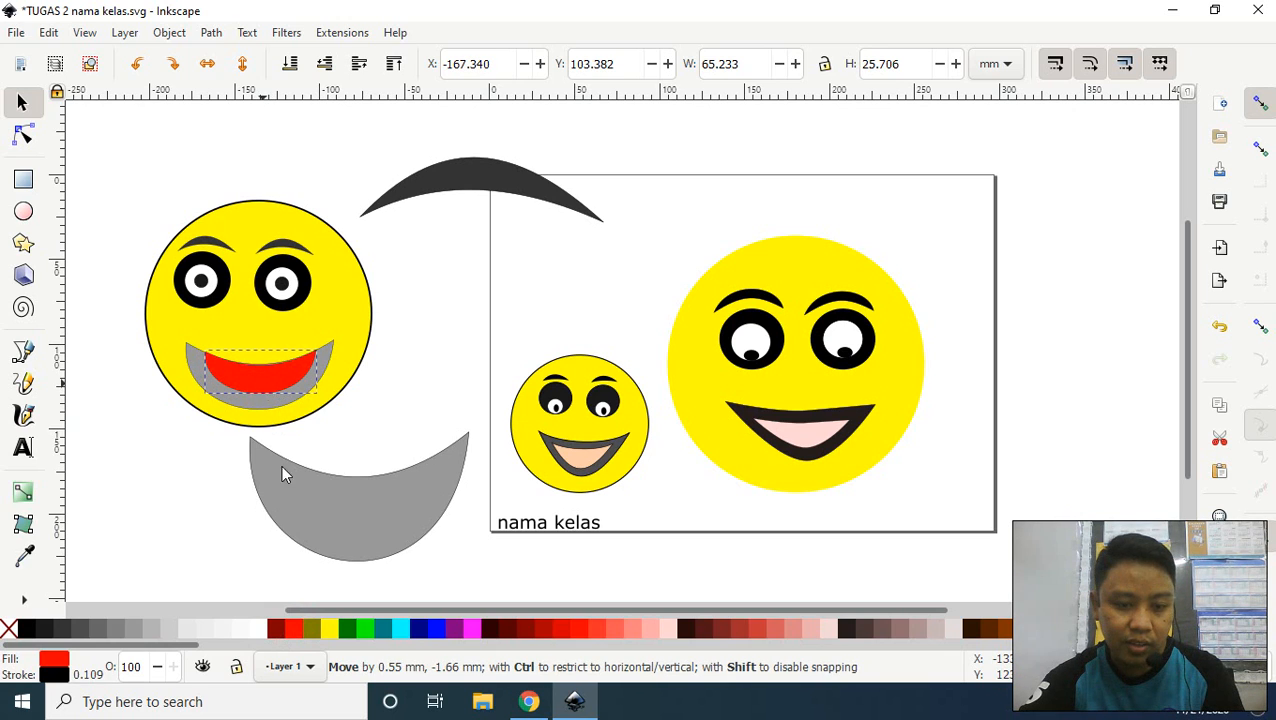
{"action": "left_click", "coordinate": [258, 627]}
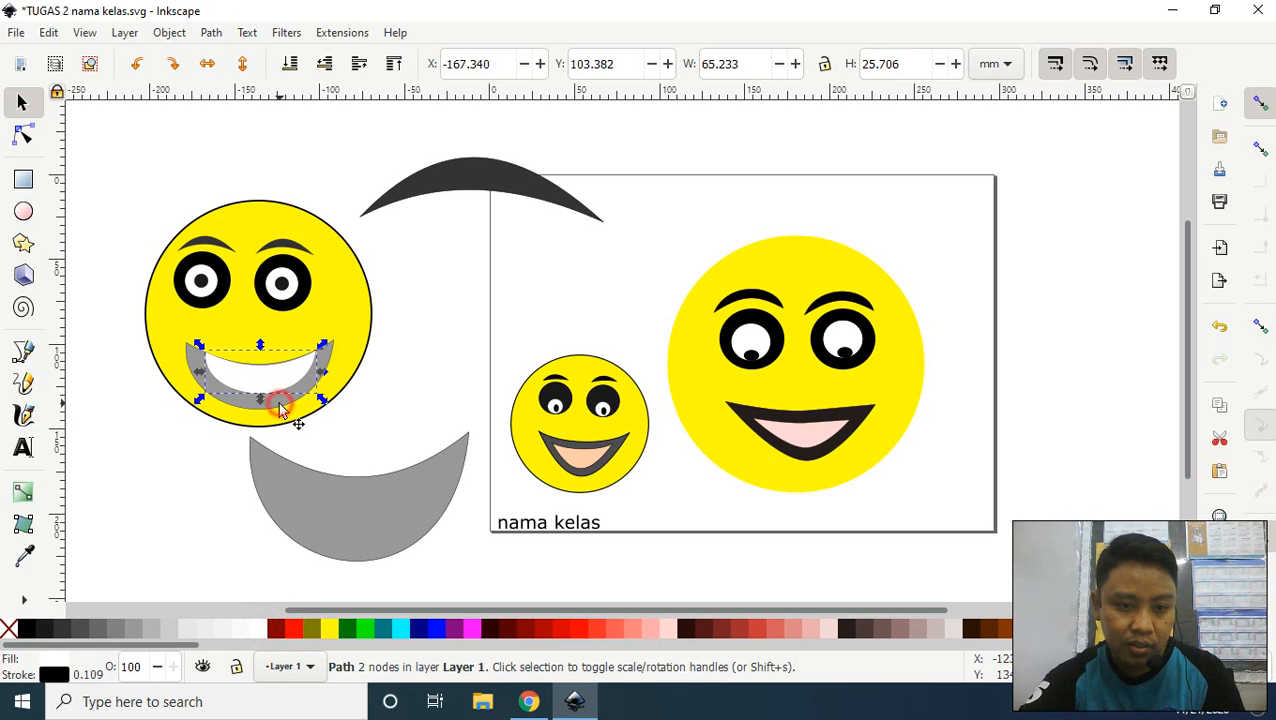
- Fill the outer mouth red and nudge the white inner mouth down within it
{"action": "left_click", "coordinate": [281, 409]}
{"action": "left_click", "coordinate": [292, 627]}
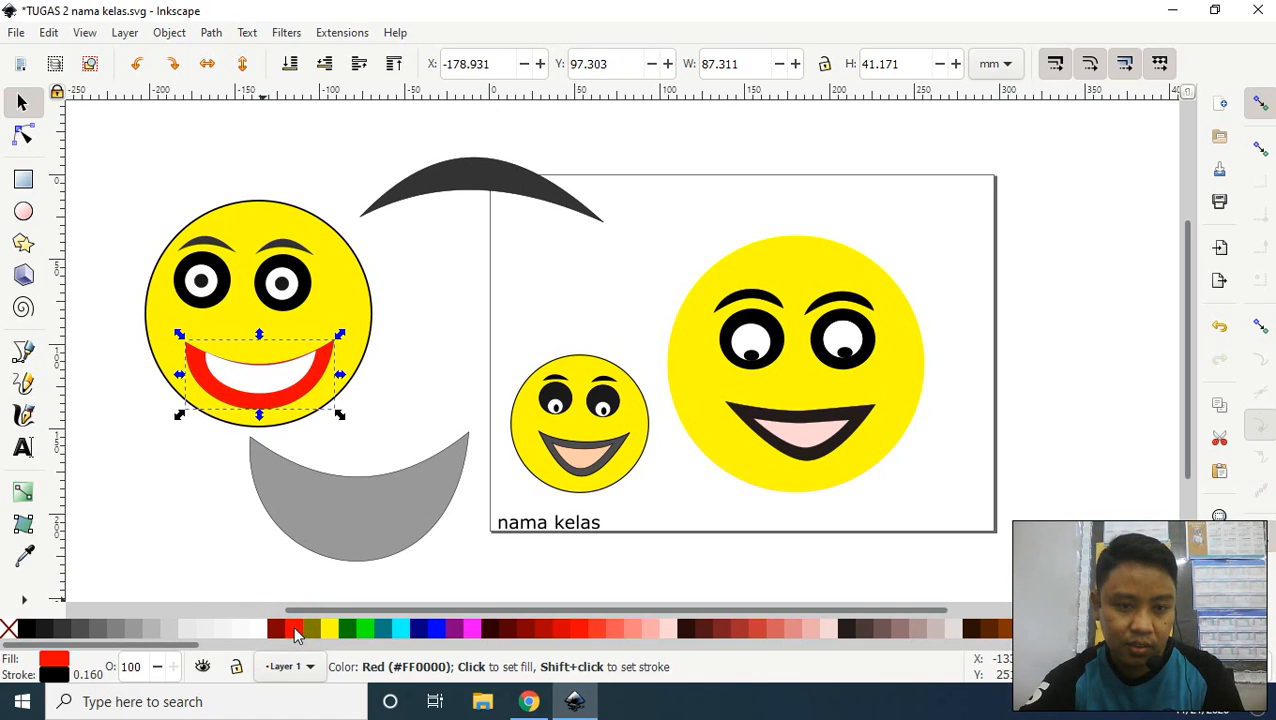
{"action": "left_click", "coordinate": [265, 390]}
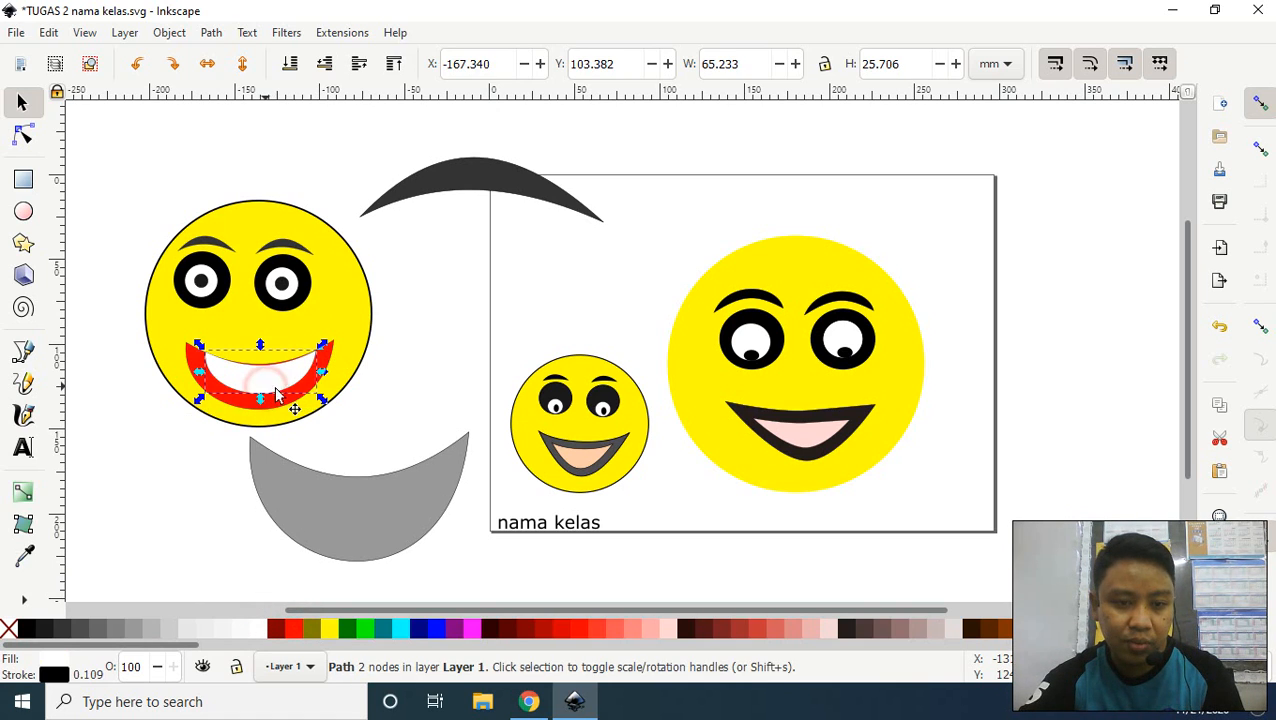
{"action": "left_click_drag", "start_coordinate": [271, 388], "coordinate": [270, 393]}
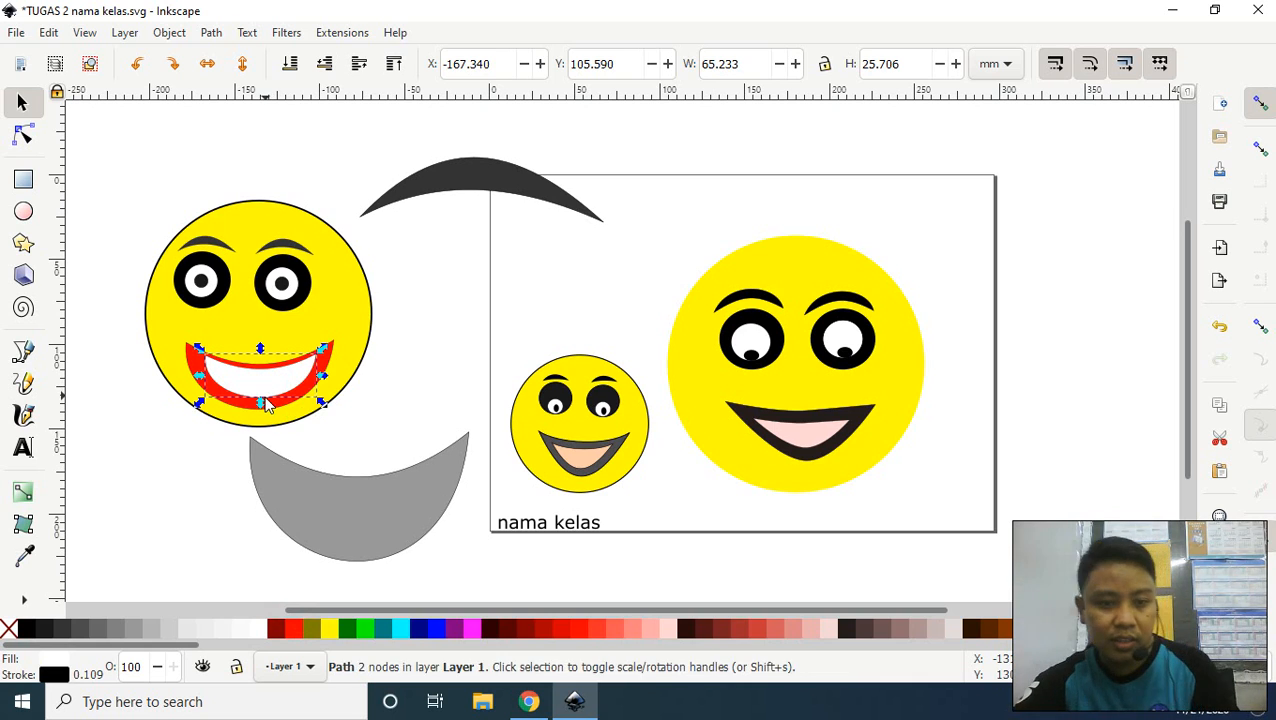
{"action": "left_click", "coordinate": [424, 380]}
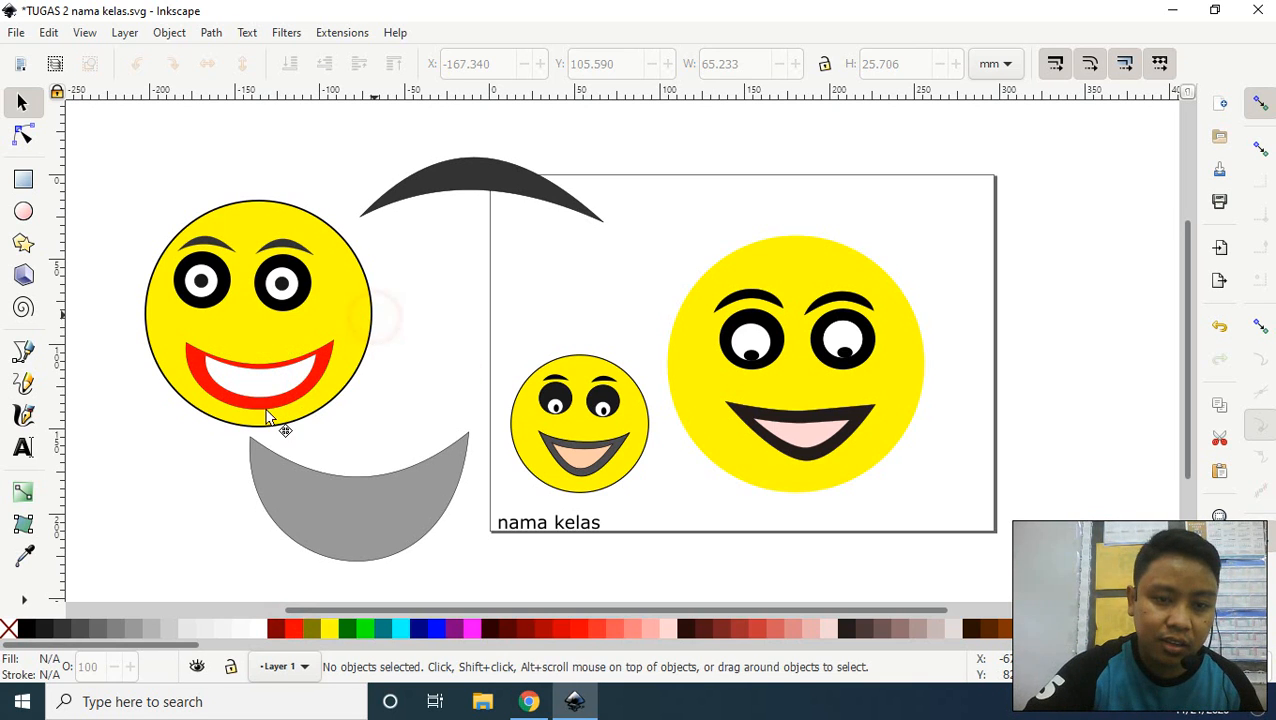
- Move the yellow face circle away from the facial features and back behind them
{"action": "left_click_drag", "start_coordinate": [197, 408], "coordinate": [197, 408]}
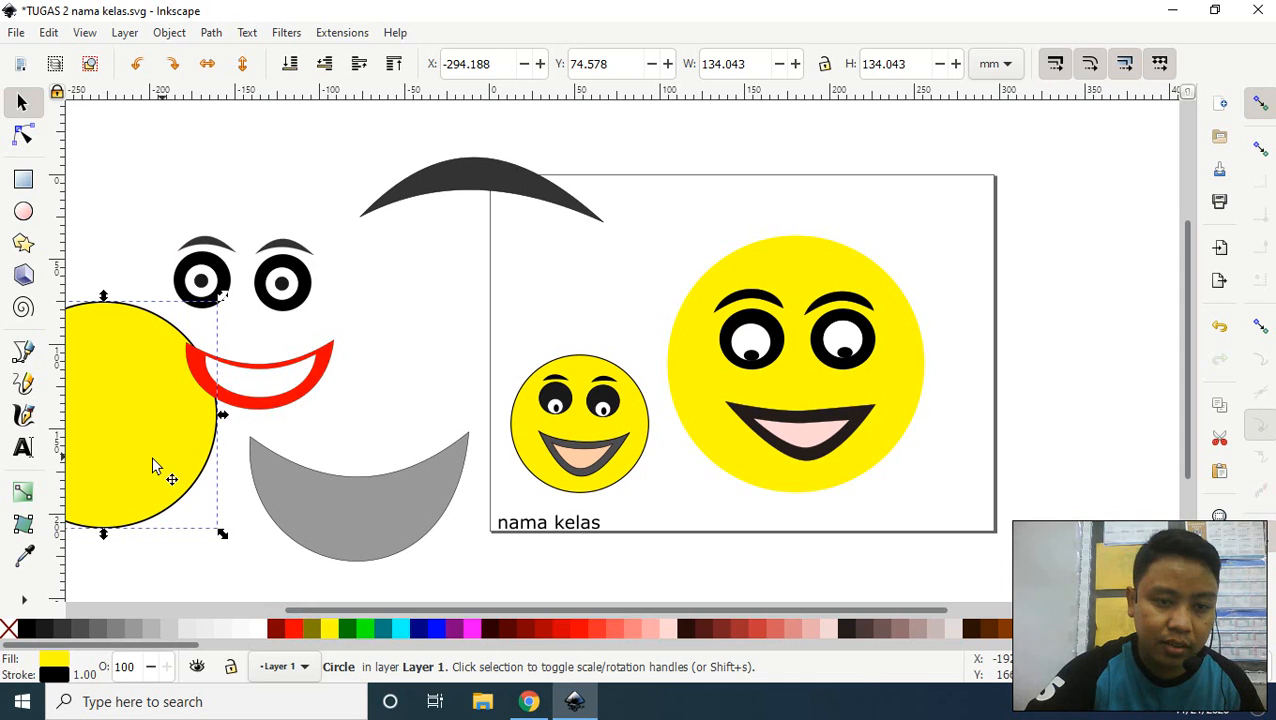
{"action": "left_click_drag", "start_coordinate": [159, 463], "coordinate": [305, 369]}
{"action": "left_click", "coordinate": [390, 463]}
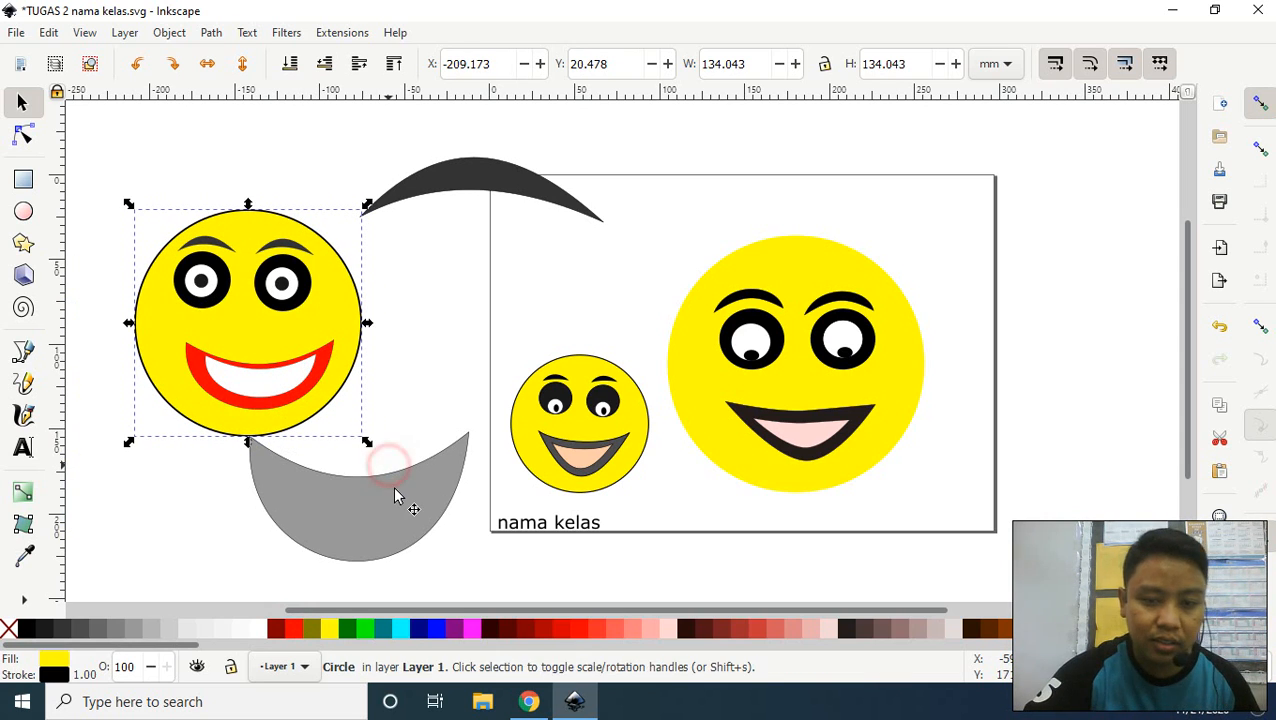
- Delete the leftover large gray mouth and large dark eyebrow shapes outside the face
{"action": "left_click", "coordinate": [420, 520]}
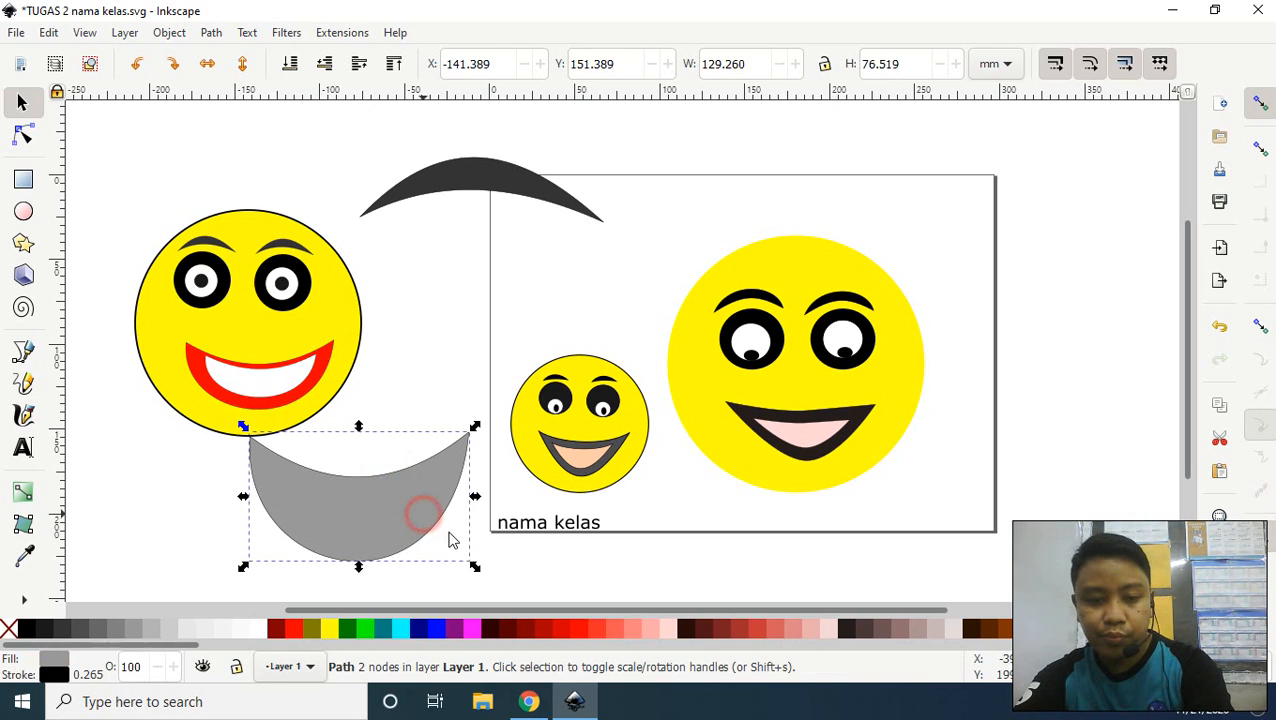
{"action": "key", "text": "Delete"}
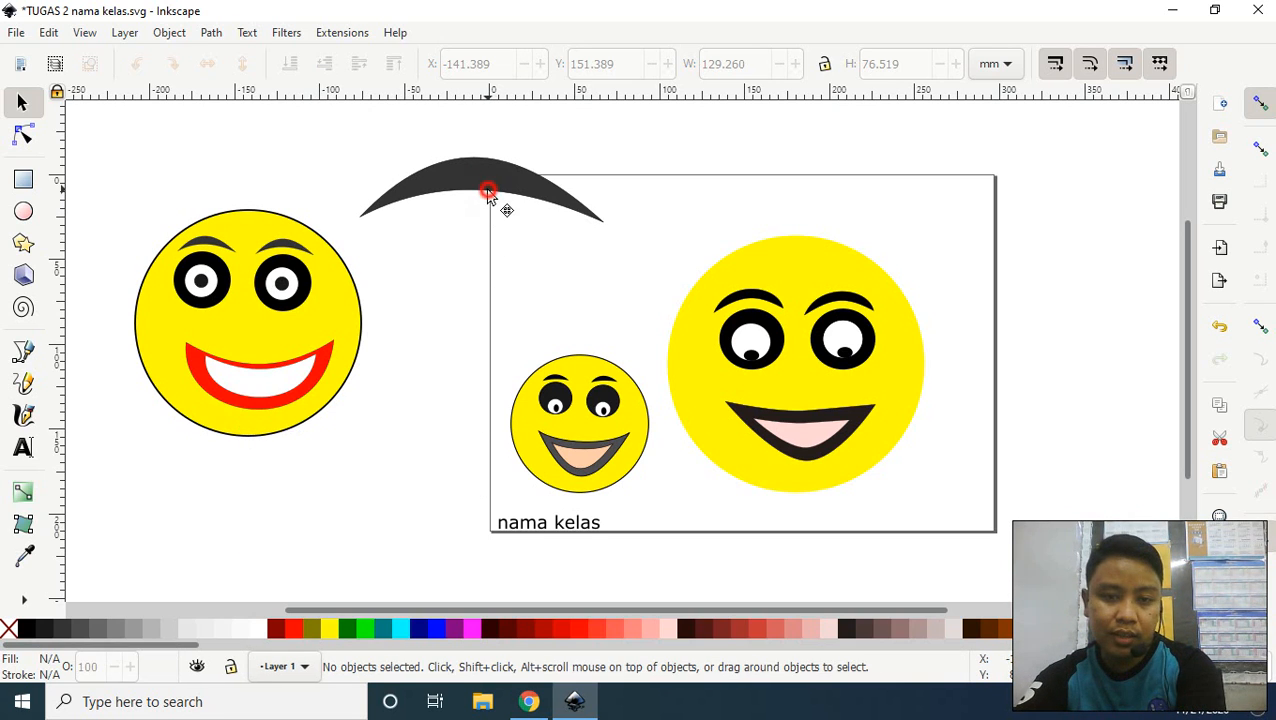
{"action": "left_click", "coordinate": [503, 190]}
{"action": "key", "text": "Delete"}
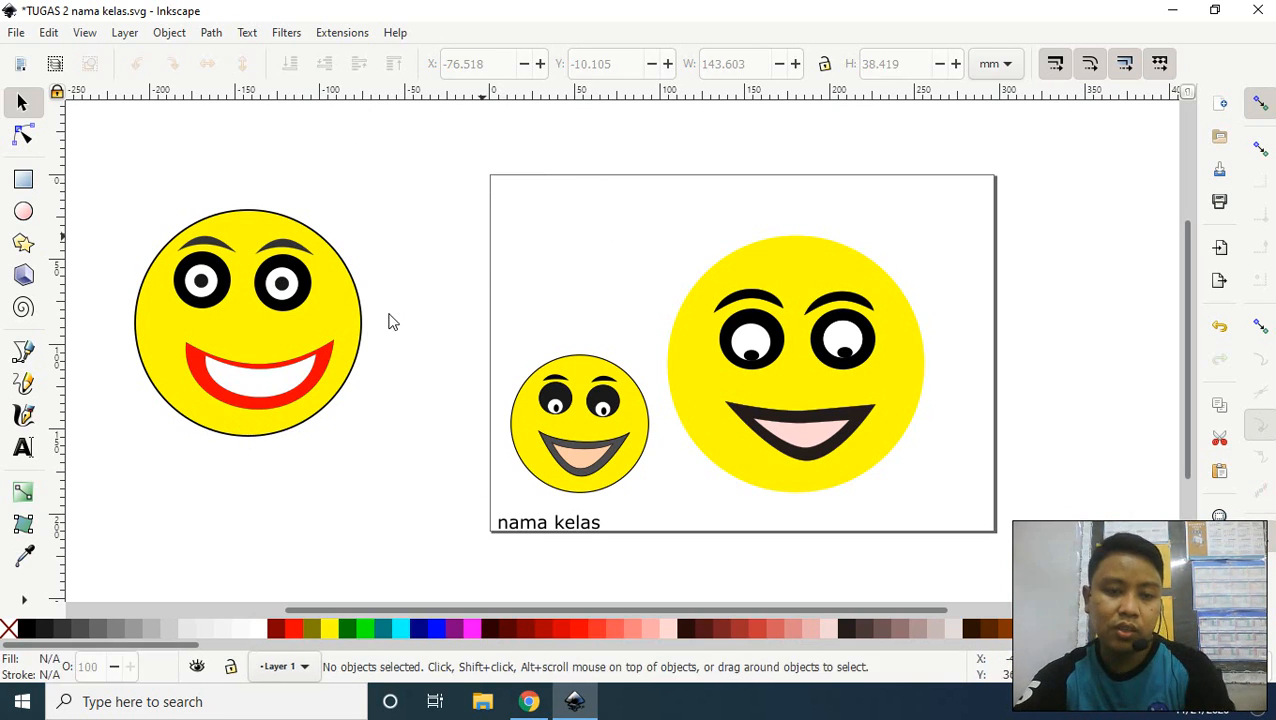
- Shift the white inner mouth slightly left and the yellow face circle slightly up and to the right
{"action": "left_click", "coordinate": [285, 388]}
{"action": "key", "text": "Delete"}
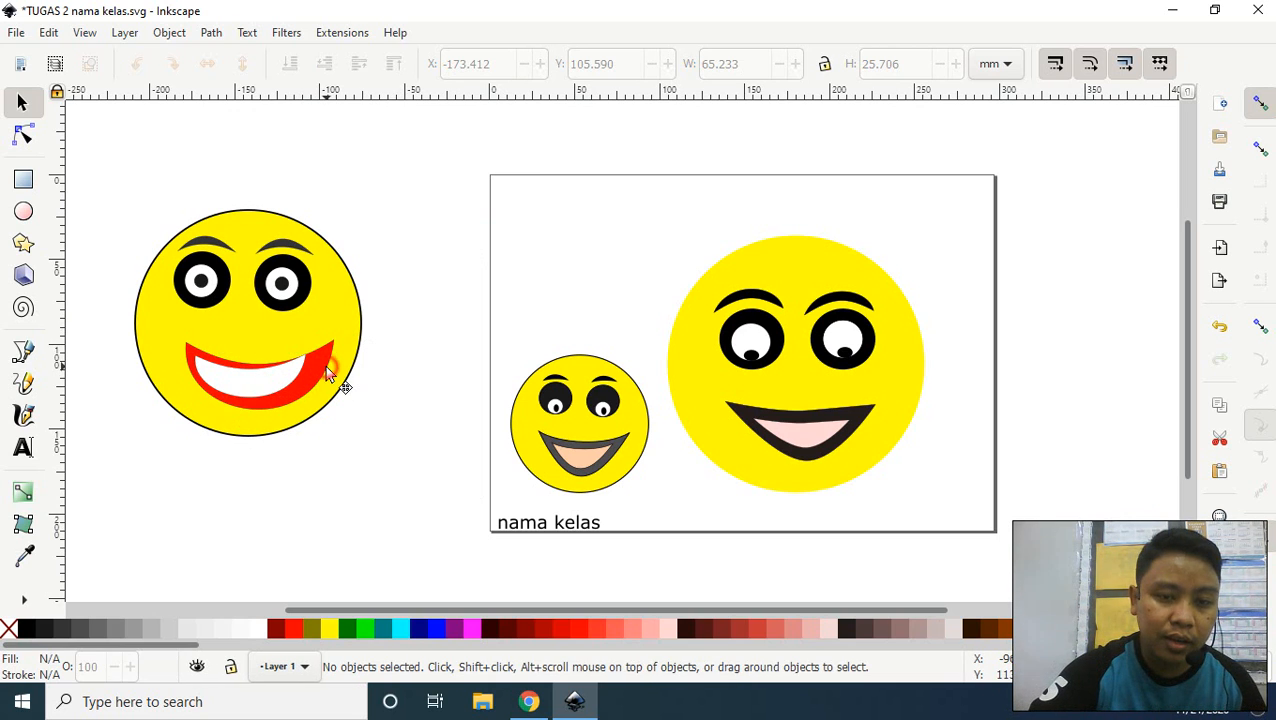
{"action": "left_click", "coordinate": [421, 336]}
{"action": "left_click", "coordinate": [352, 320]}
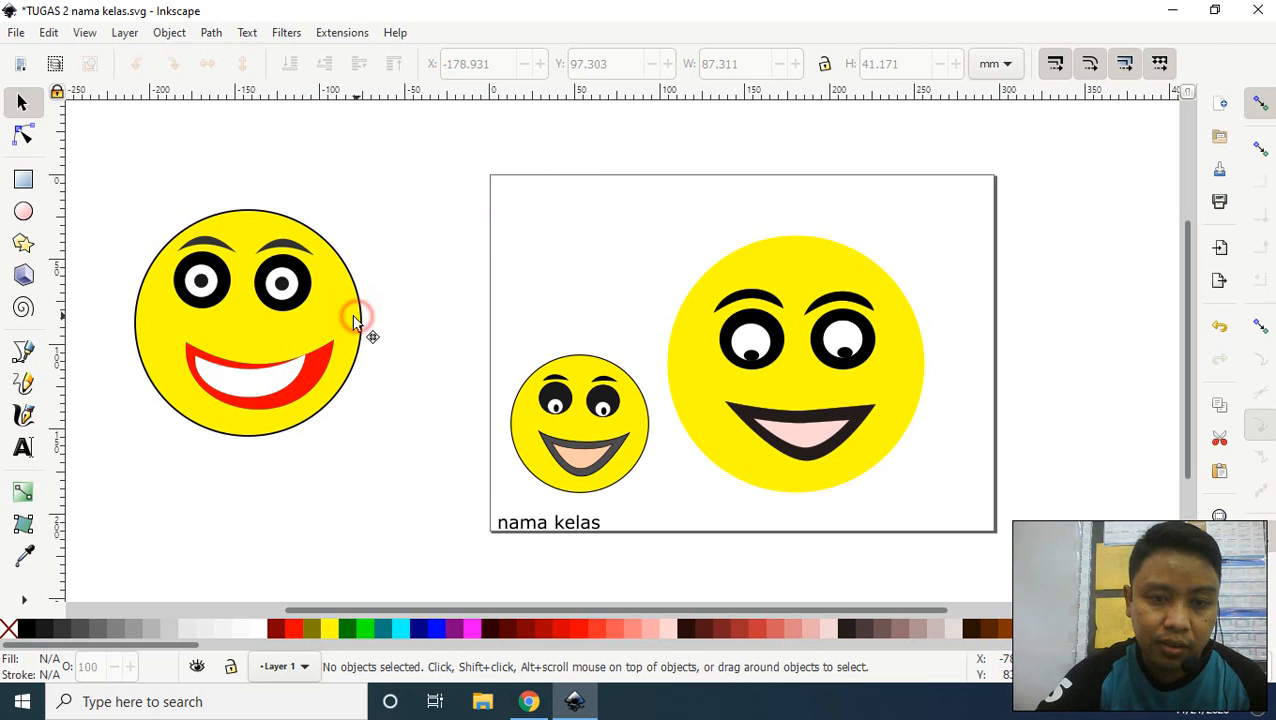
{"action": "left_click", "coordinate": [362, 322]}
{"action": "left_click_drag", "start_coordinate": [346, 314], "coordinate": [356, 306]}
{"action": "left_click", "coordinate": [427, 248]}
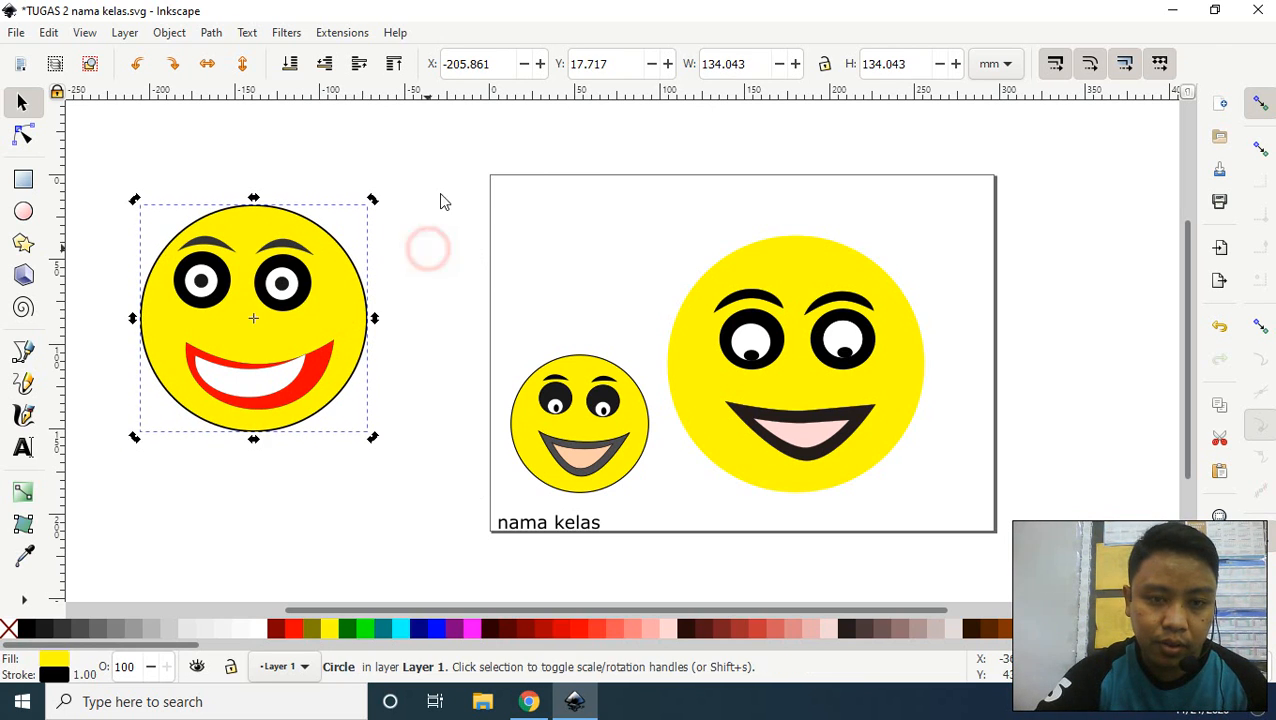
- Recenter the white inner mouth within the red outer mouth
{"action": "left_click_drag", "start_coordinate": [440, 168], "coordinate": [121, 475]}
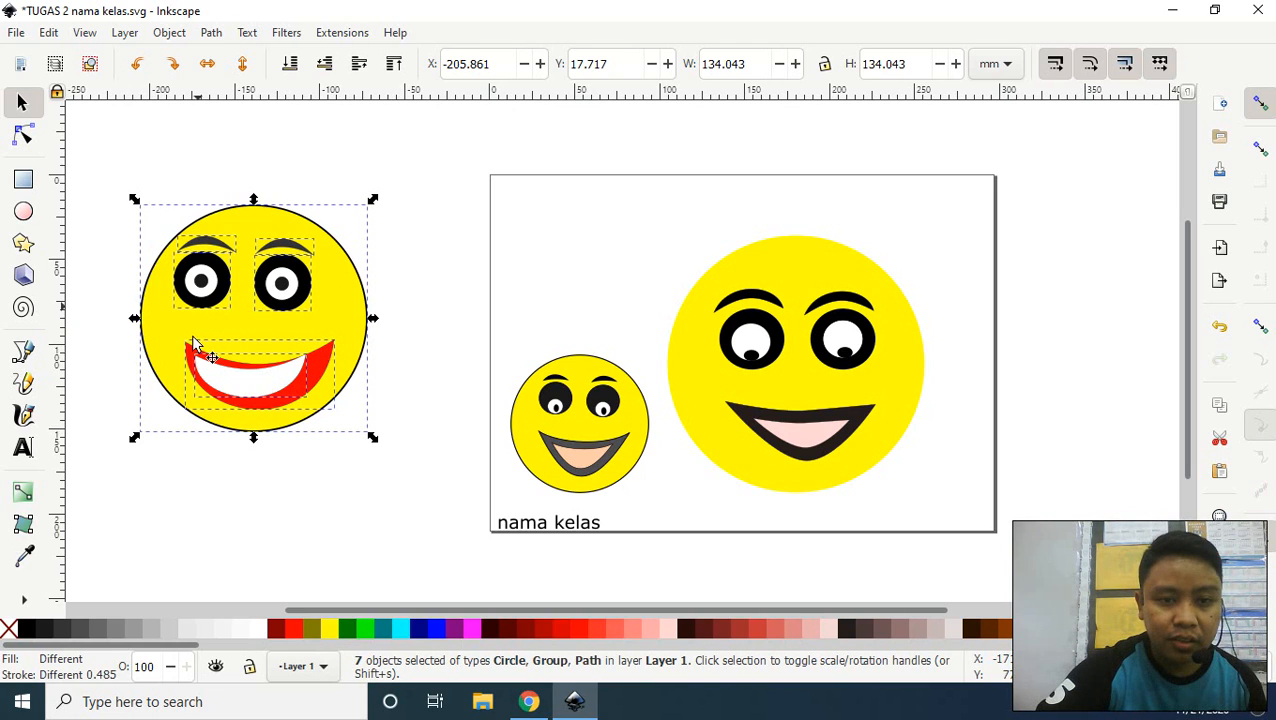
{"action": "left_click", "coordinate": [418, 445]}
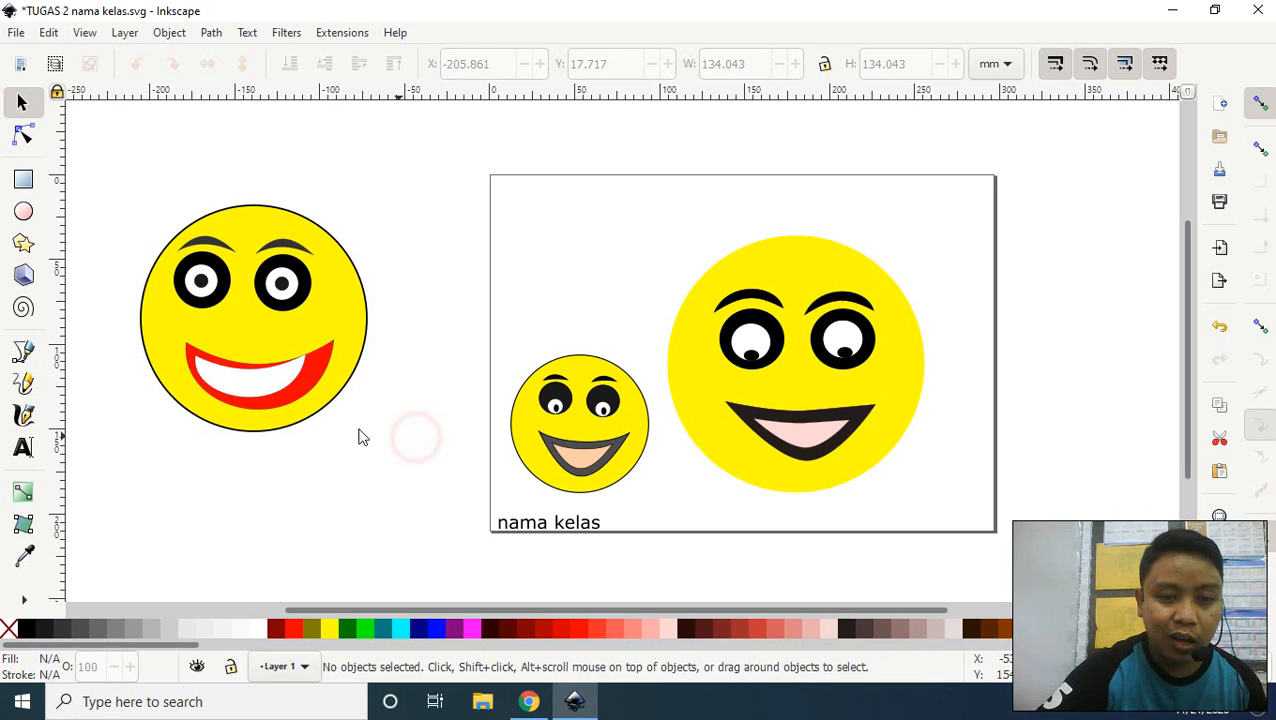
{"action": "left_click", "coordinate": [281, 385]}
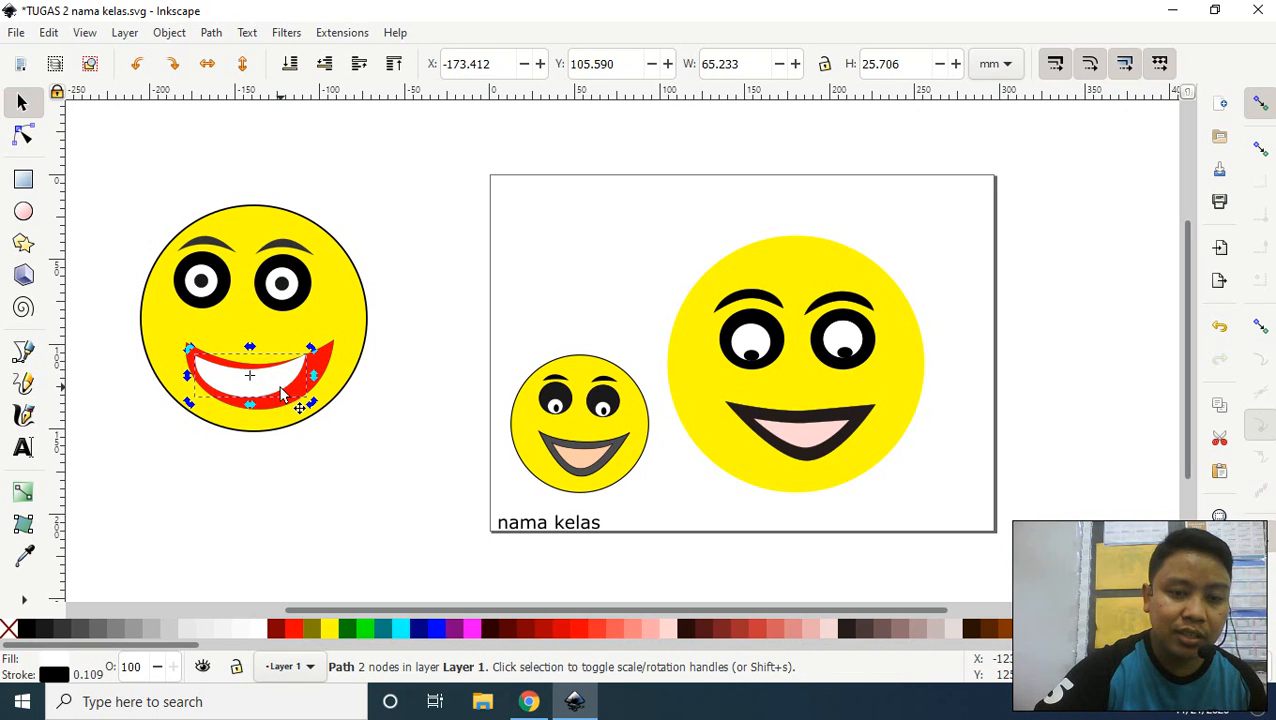
{"action": "left_click_drag", "start_coordinate": [282, 384], "coordinate": [289, 388]}
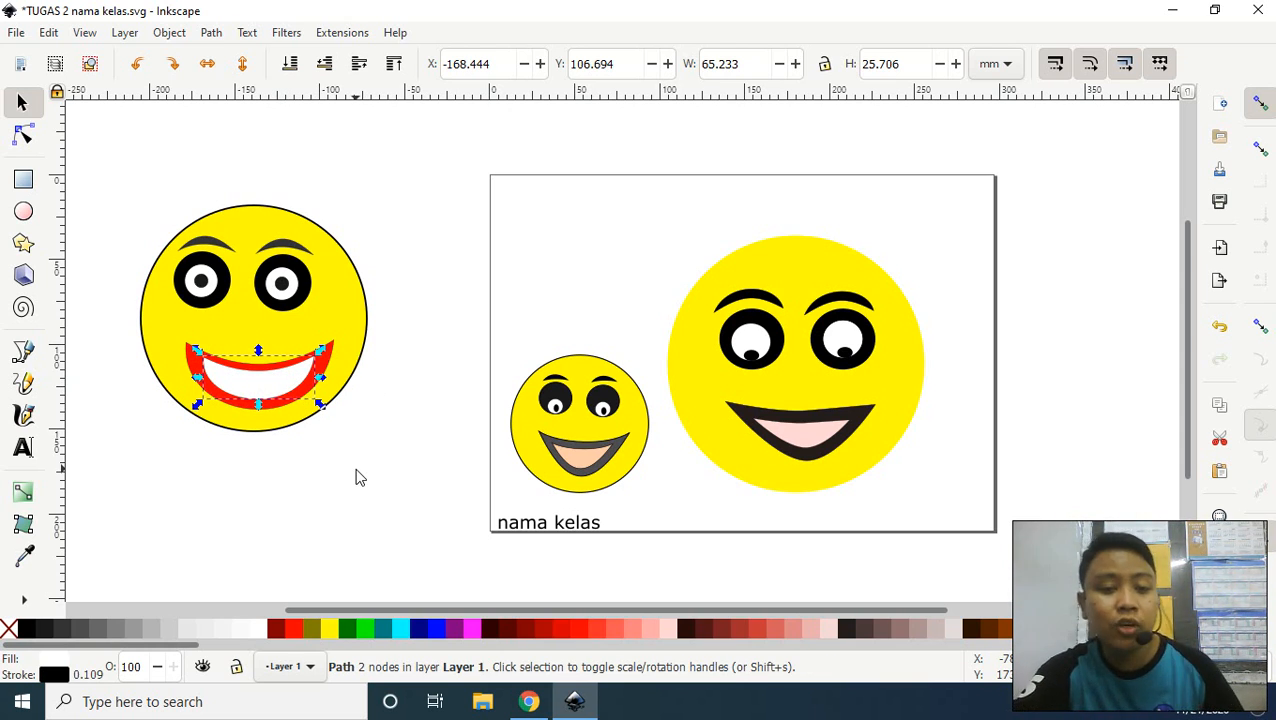
{"action": "left_click", "coordinate": [357, 436]}
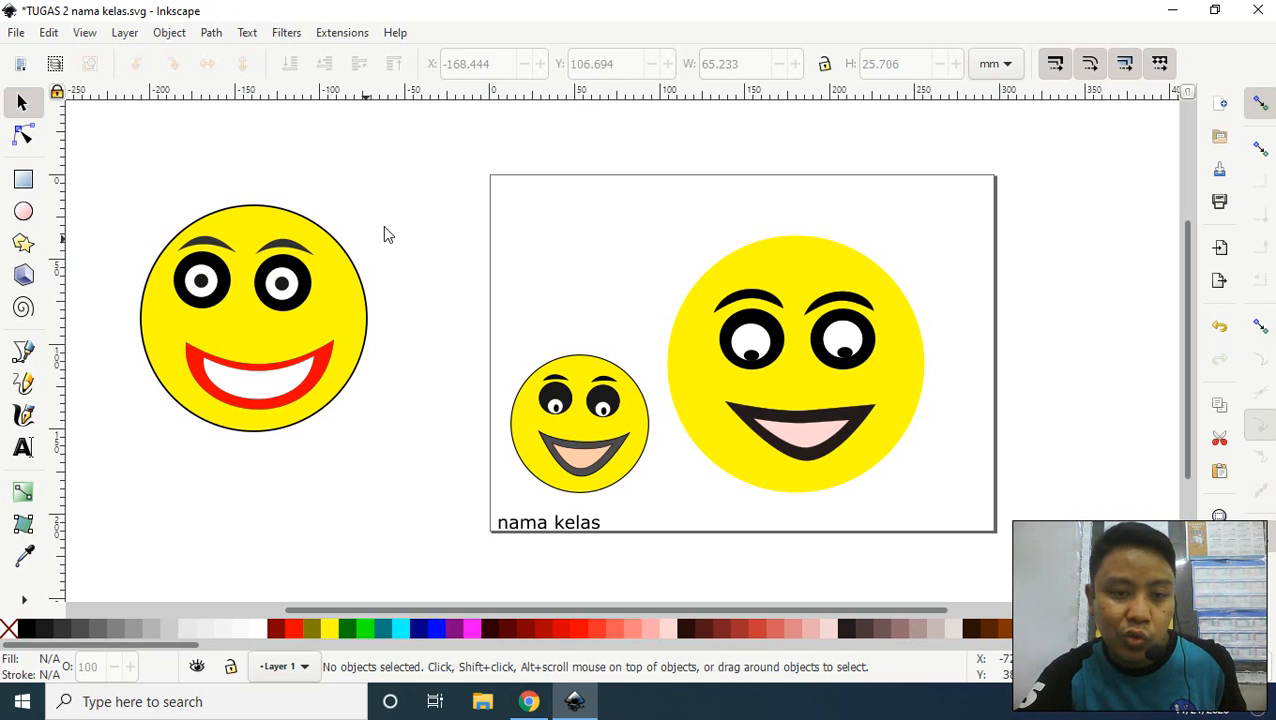
- Group all seven parts of the new red-mouthed smiley and move the group over the page's upper-left corner, above the small smiley
{"action": "left_click_drag", "start_coordinate": [414, 162], "coordinate": [121, 513]}
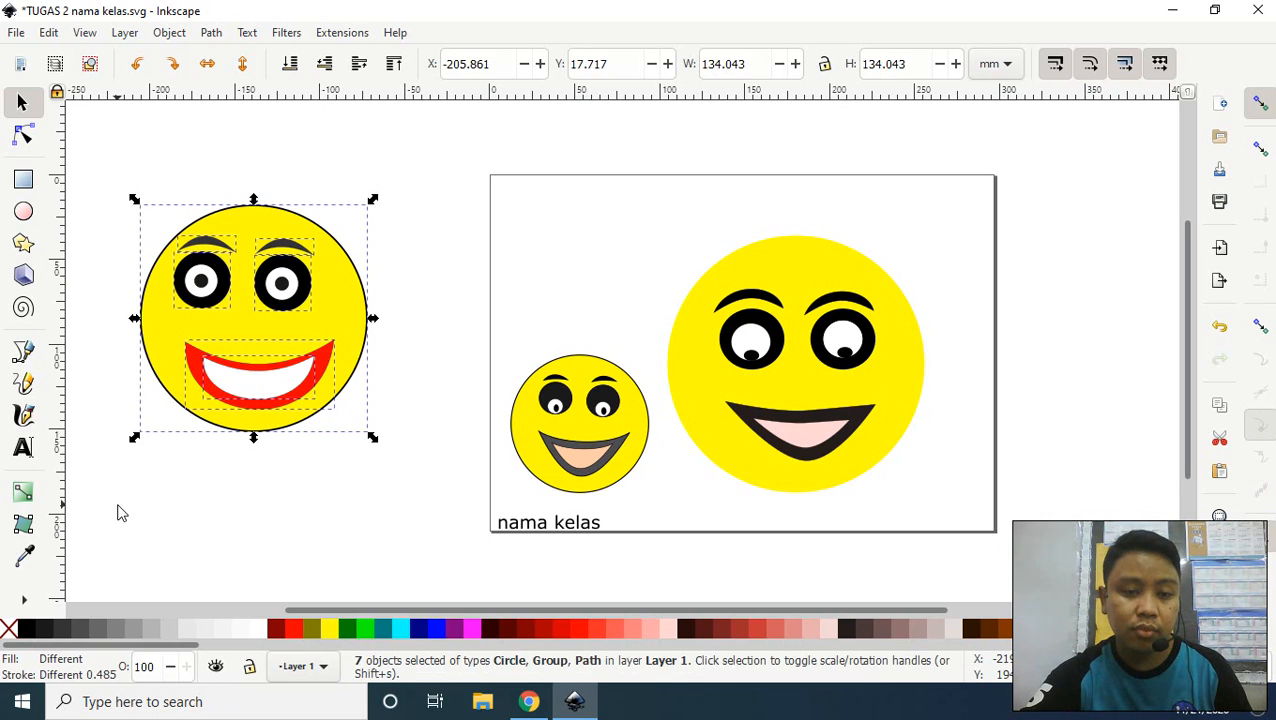
{"action": "left_click", "coordinate": [170, 33]}
{"action": "left_click", "coordinate": [184, 194]}
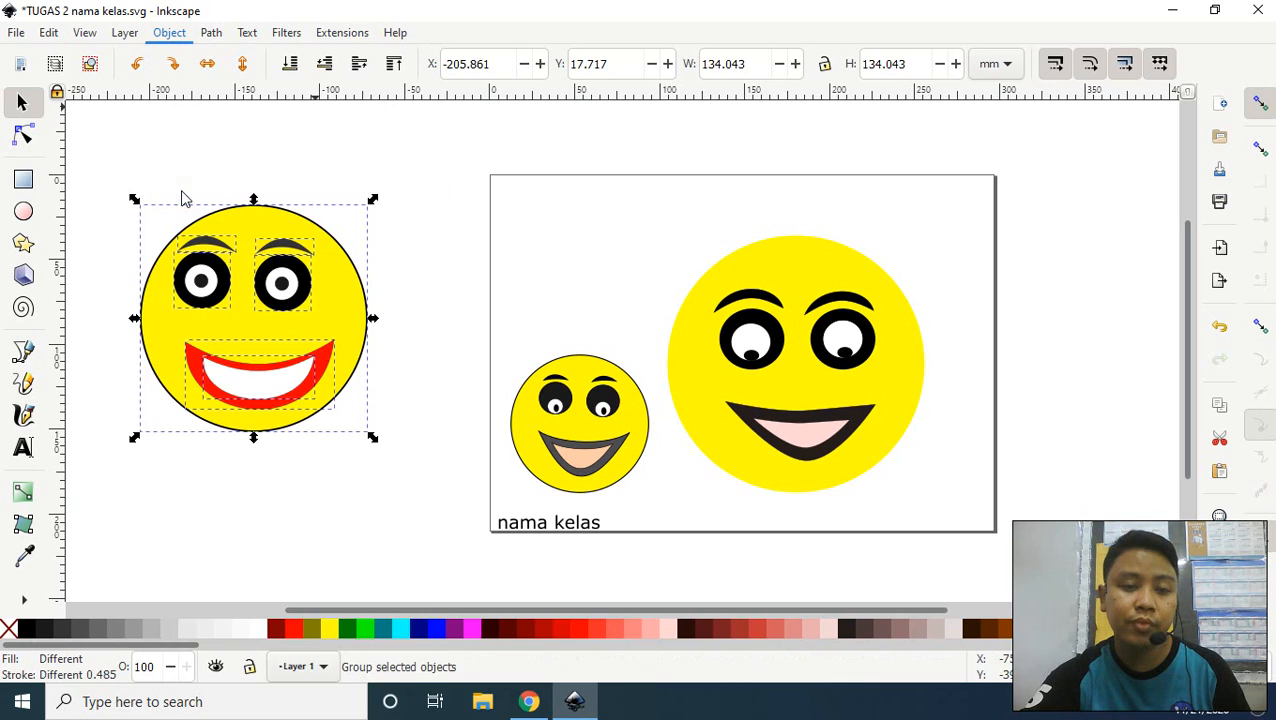
{"action": "mouse_move", "coordinate": [333, 307]}
{"action": "left_mouse_down"}
{"action": "mouse_move", "coordinate": [379, 319]}
{"action": "mouse_move", "coordinate": [478, 285]}
{"action": "mouse_move", "coordinate": [352, 310]}
{"action": "left_mouse_up"}
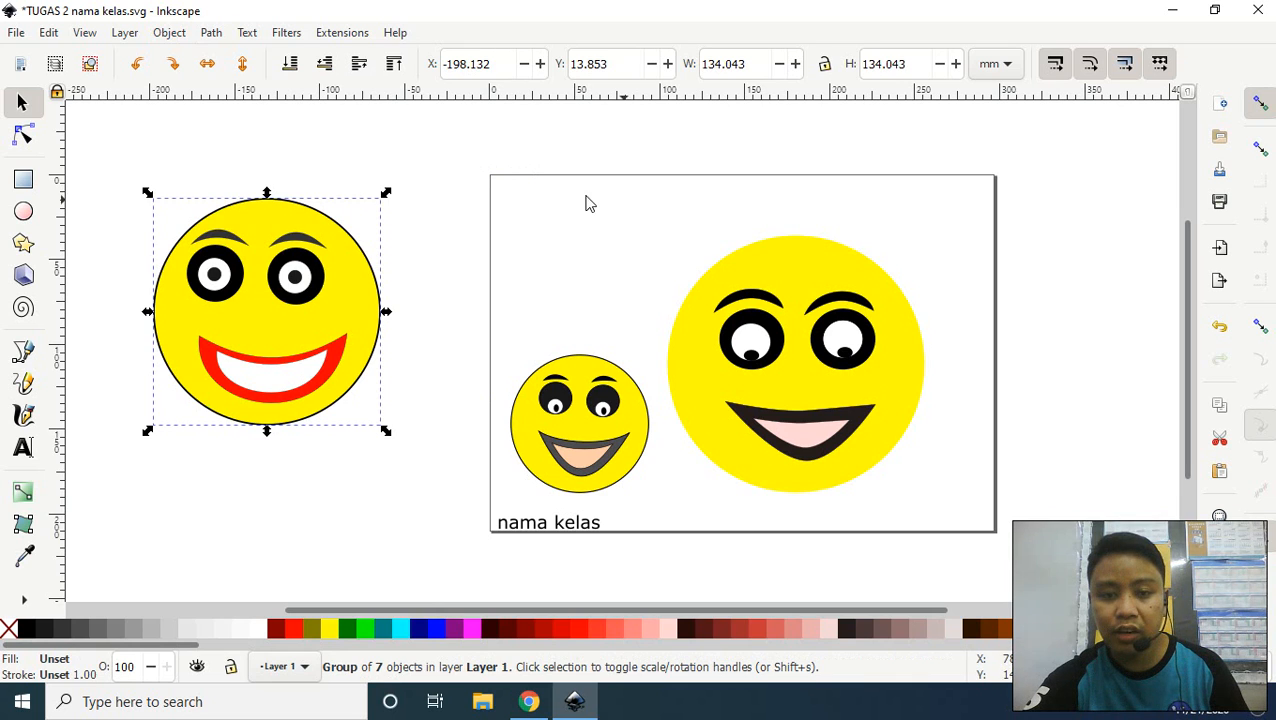
{"action": "left_click_drag", "start_coordinate": [328, 318], "coordinate": [603, 241]}
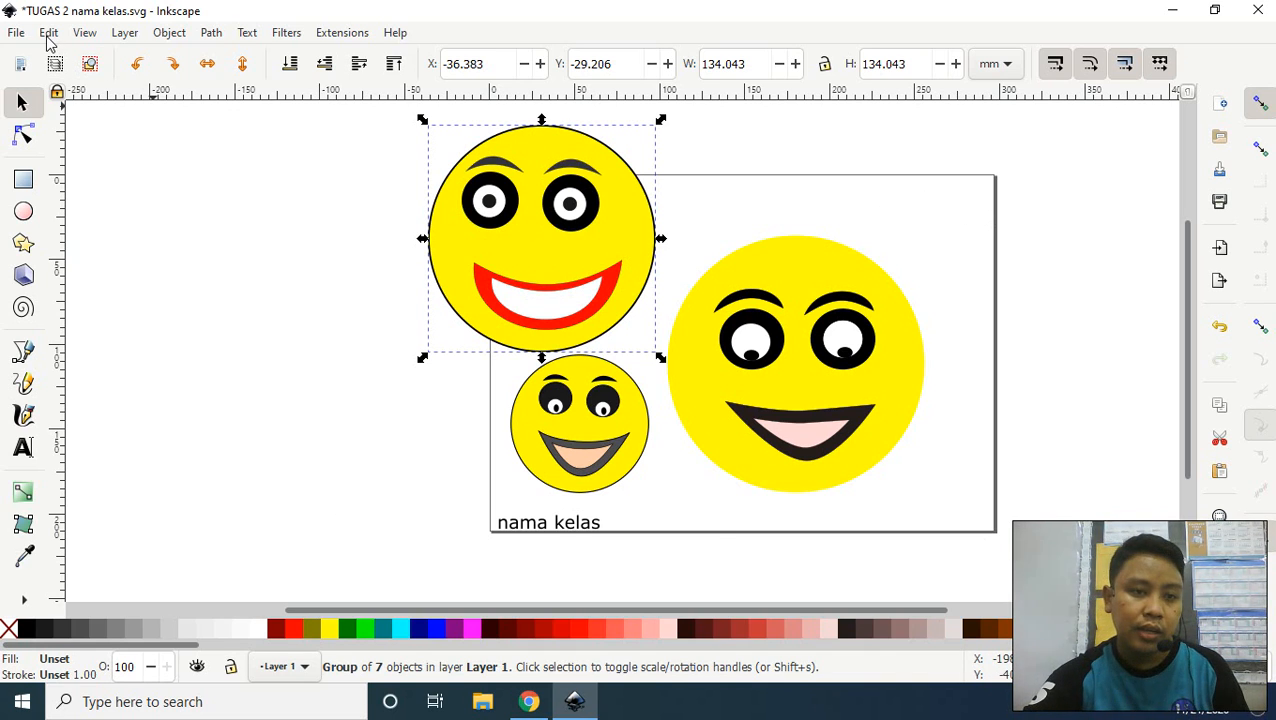
- Review the page settings in the document properties, keeping A4 with Landscape orientation, and close them
{"action": "left_click", "coordinate": [15, 33]}
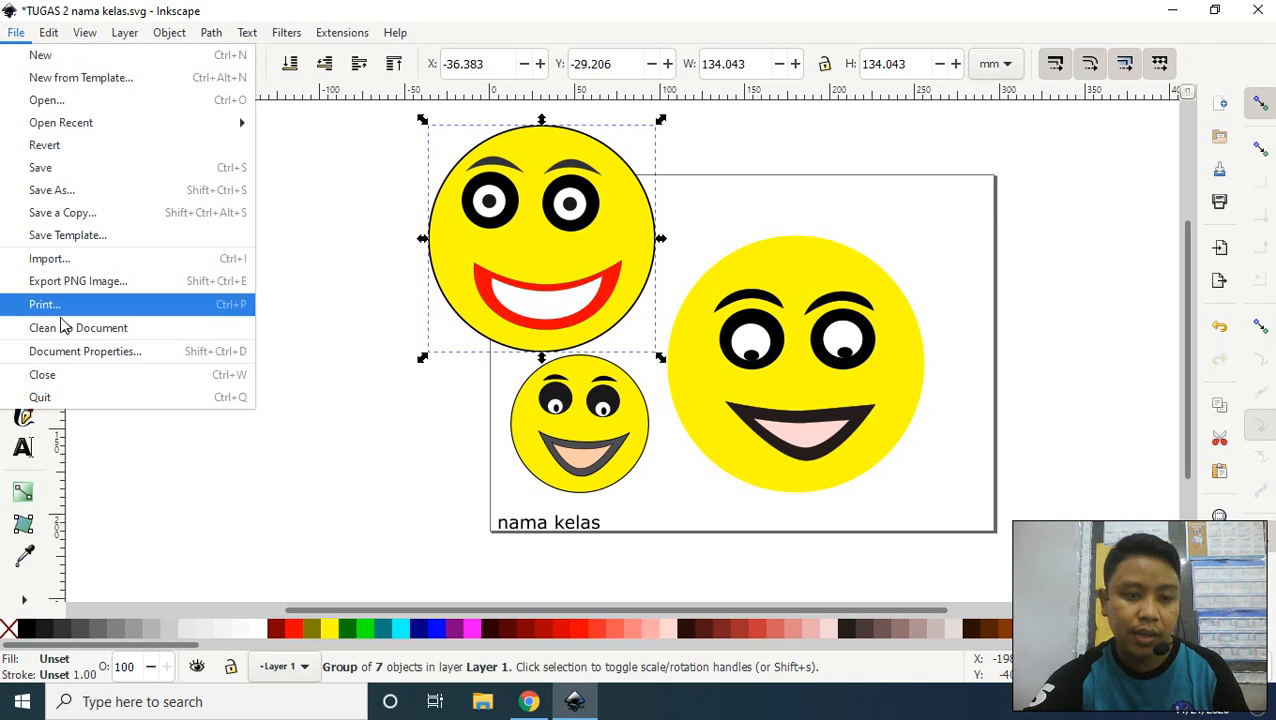
{"action": "left_click", "coordinate": [70, 362]}
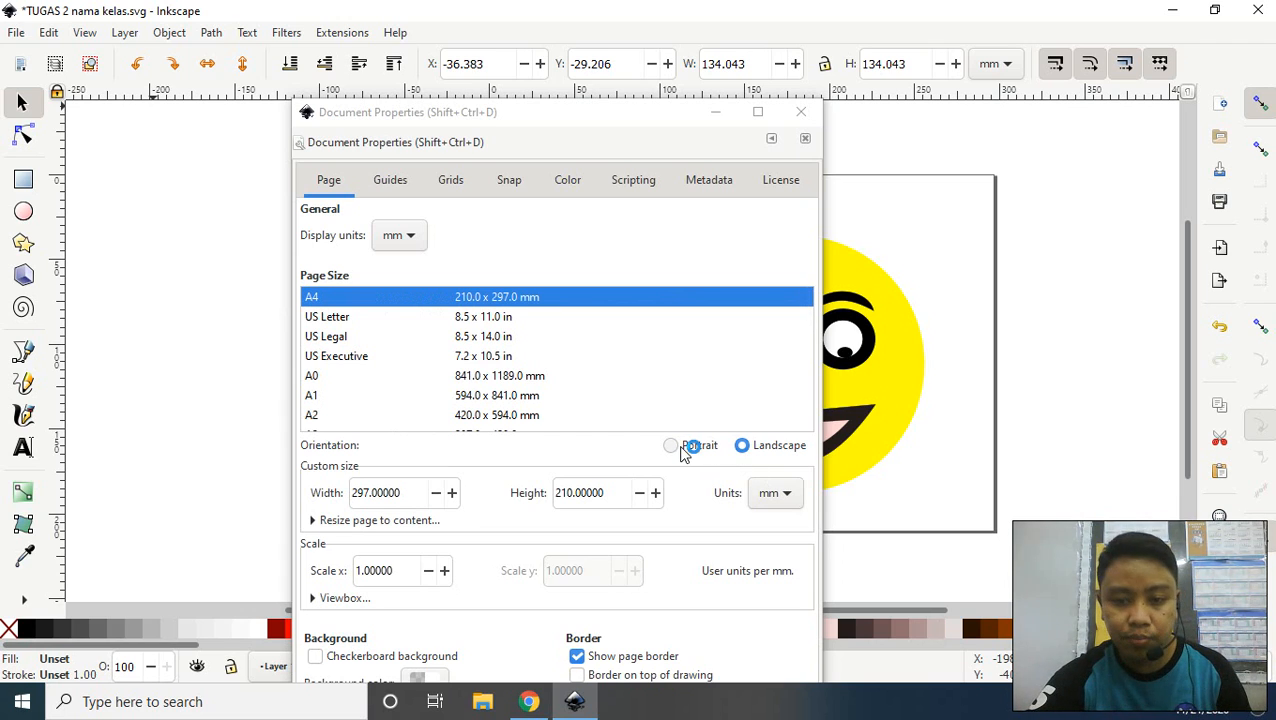
{"action": "left_click", "coordinate": [743, 446]}
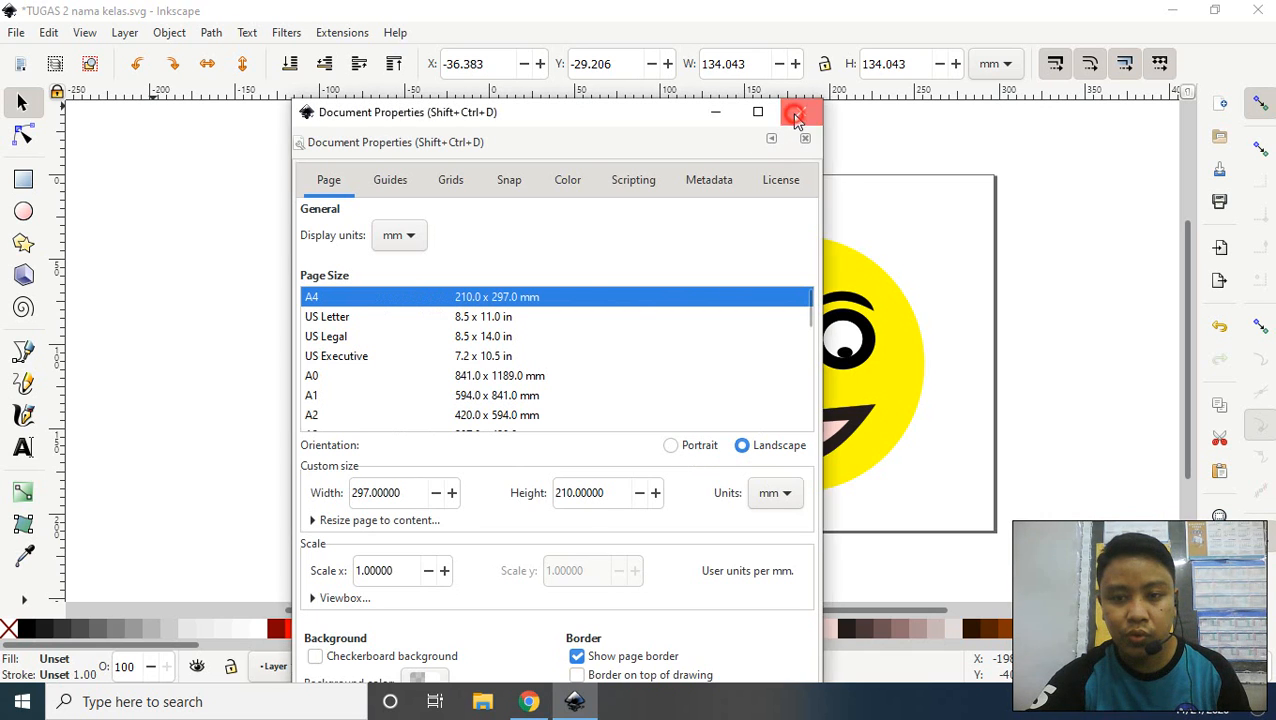
{"action": "left_click", "coordinate": [800, 112]}
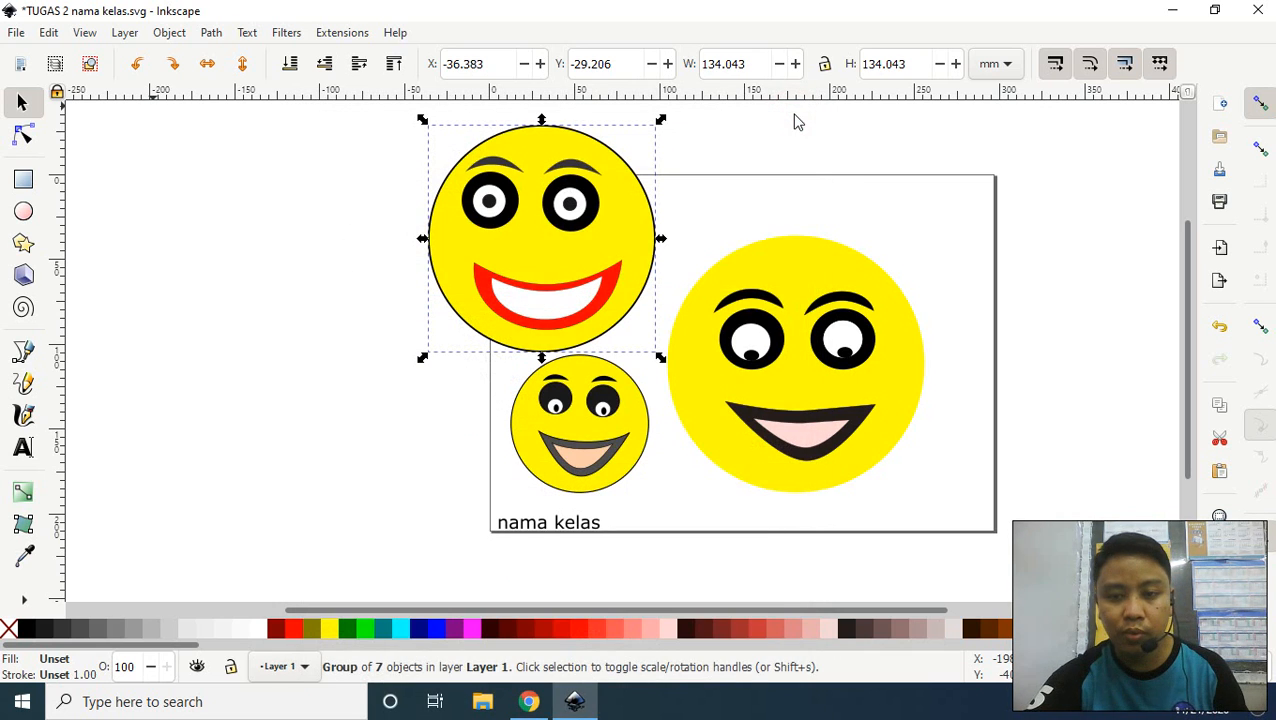
- Save the drawing as the Inkscape SVG "TUGAS 2 nama kelas" in Documents, replacing the existing file, and close the program
{"action": "left_click", "coordinate": [14, 34]}
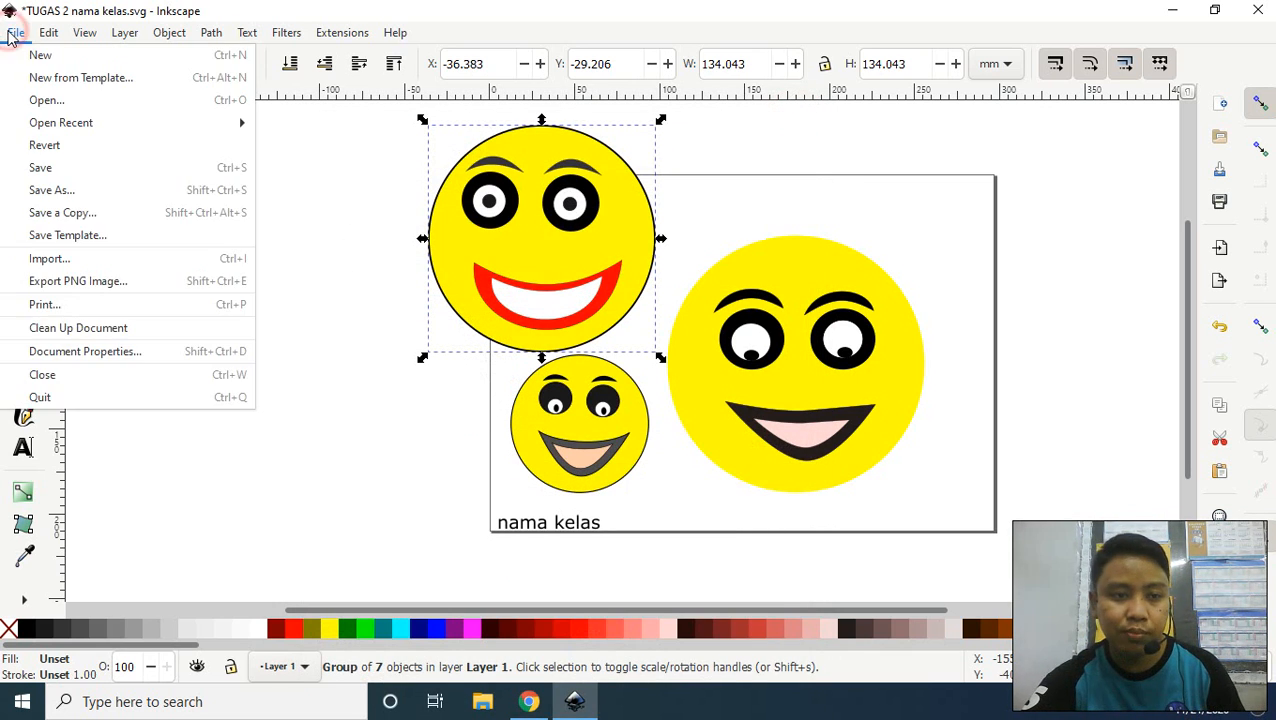
{"action": "left_click", "coordinate": [40, 193]}
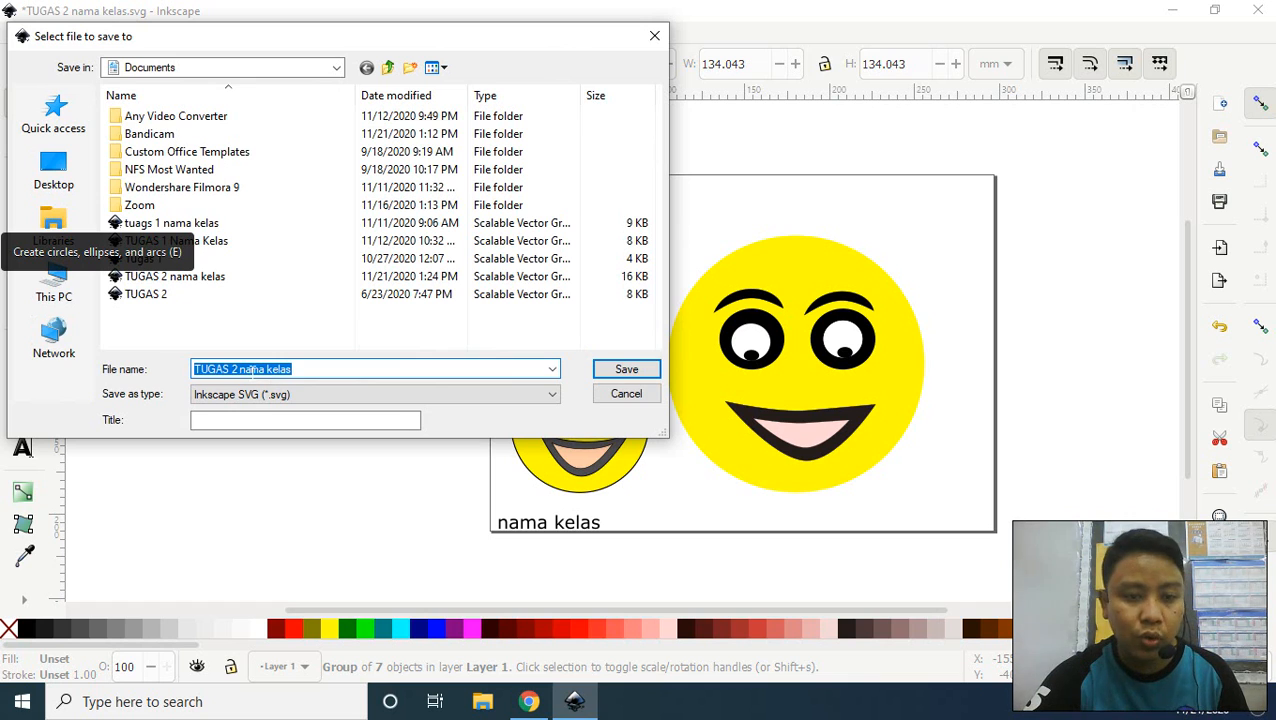
{"action": "left_click", "coordinate": [645, 372]}
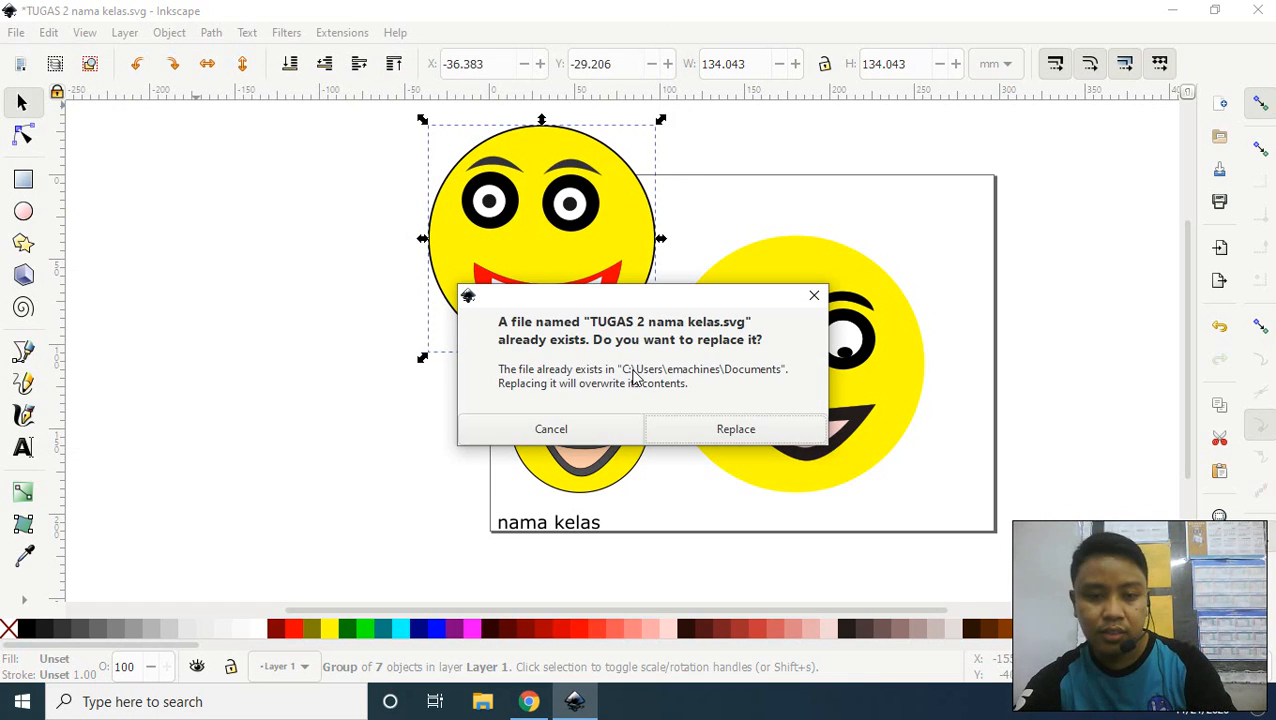
{"action": "left_click", "coordinate": [708, 428]}
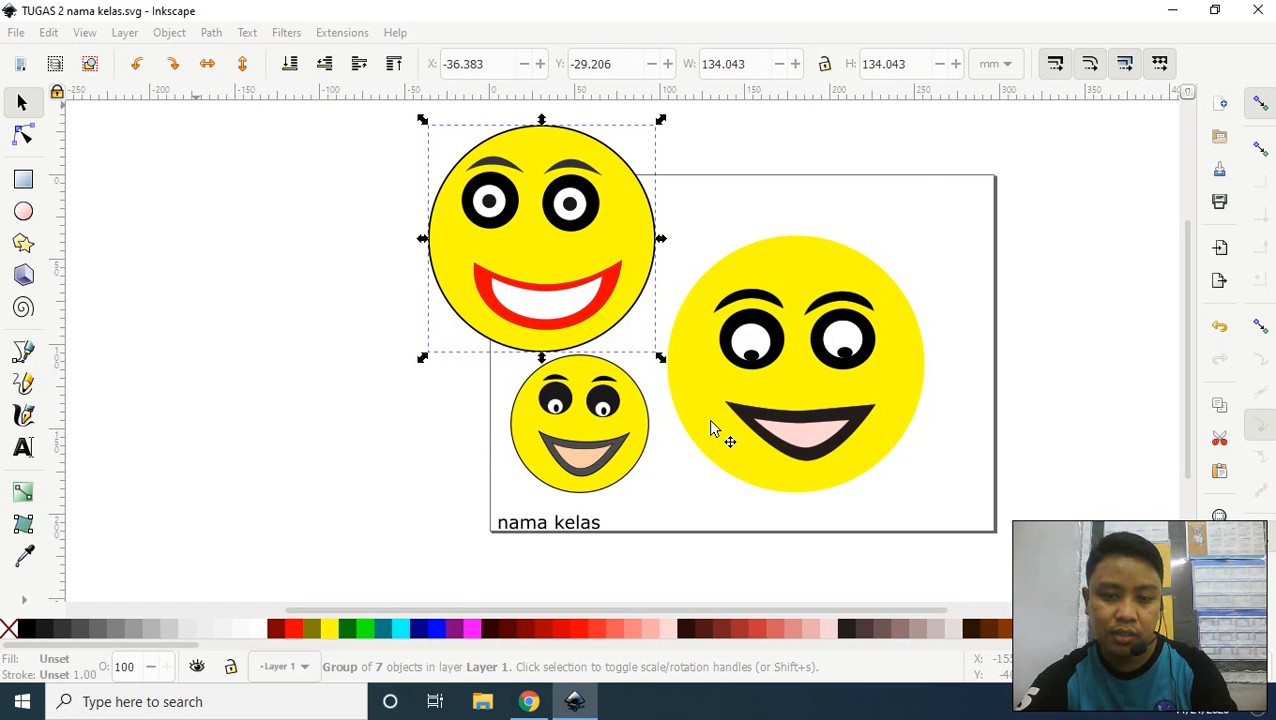
{"action": "left_click", "coordinate": [1262, 18]}
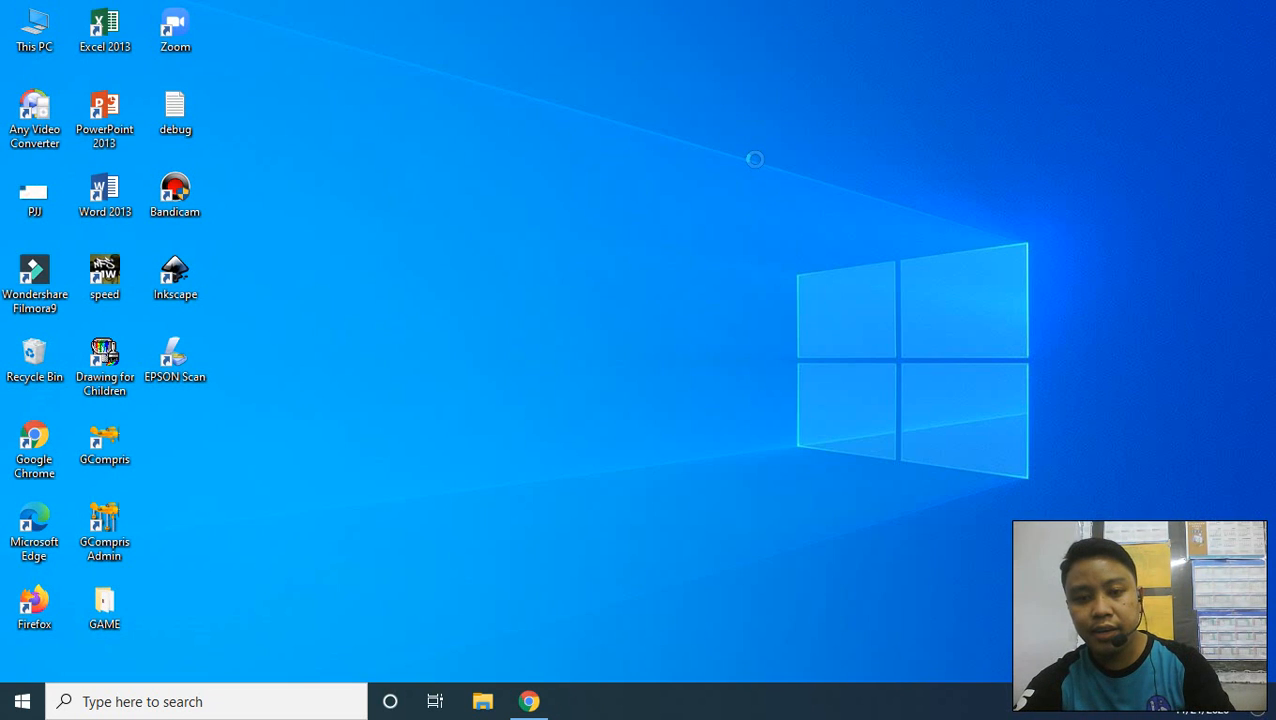
{"action": "right_click", "coordinate": [723, 121]}
{"action": "left_click", "coordinate": [760, 174]}
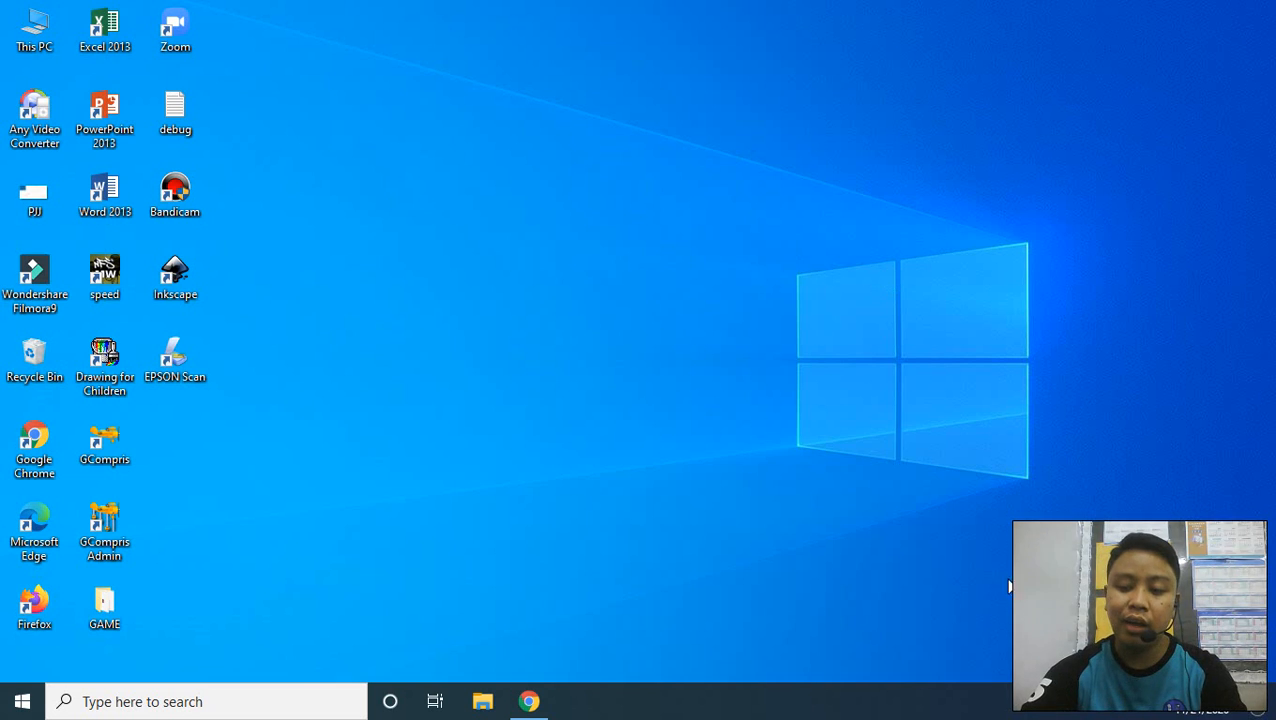
{"action": "right_click", "coordinate": [607, 259]}
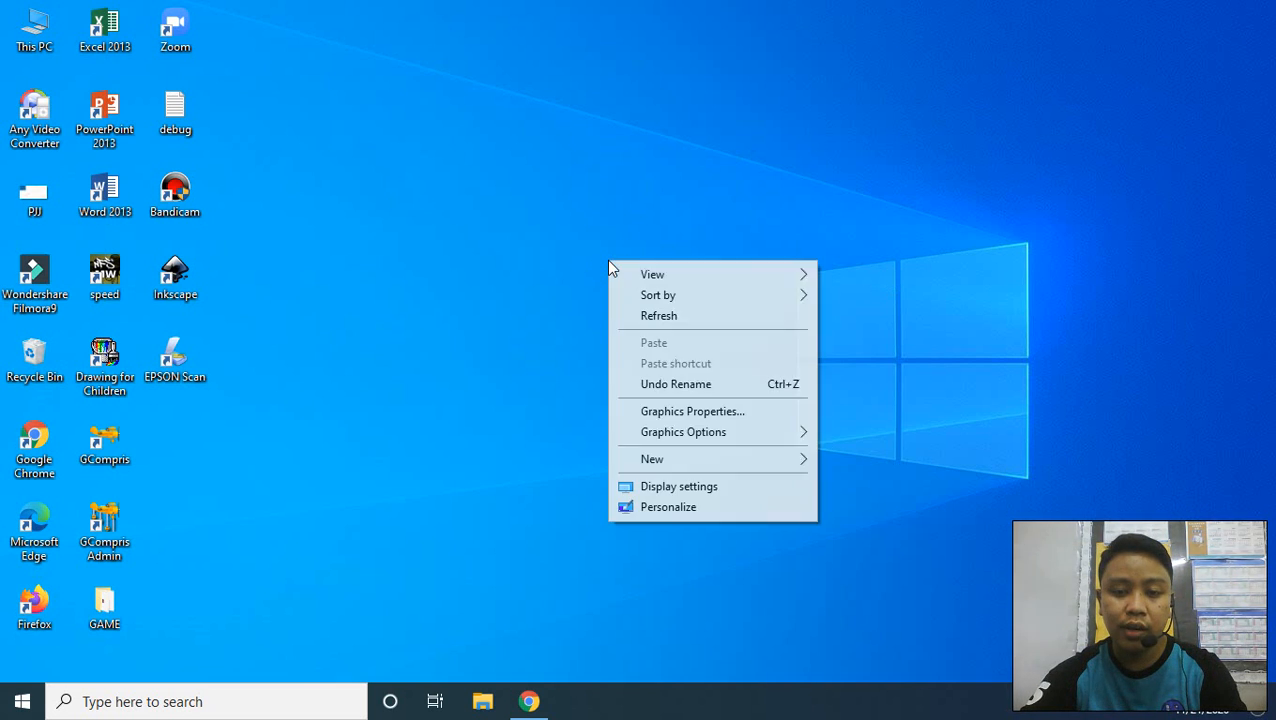
{"action": "left_click", "coordinate": [652, 318]}
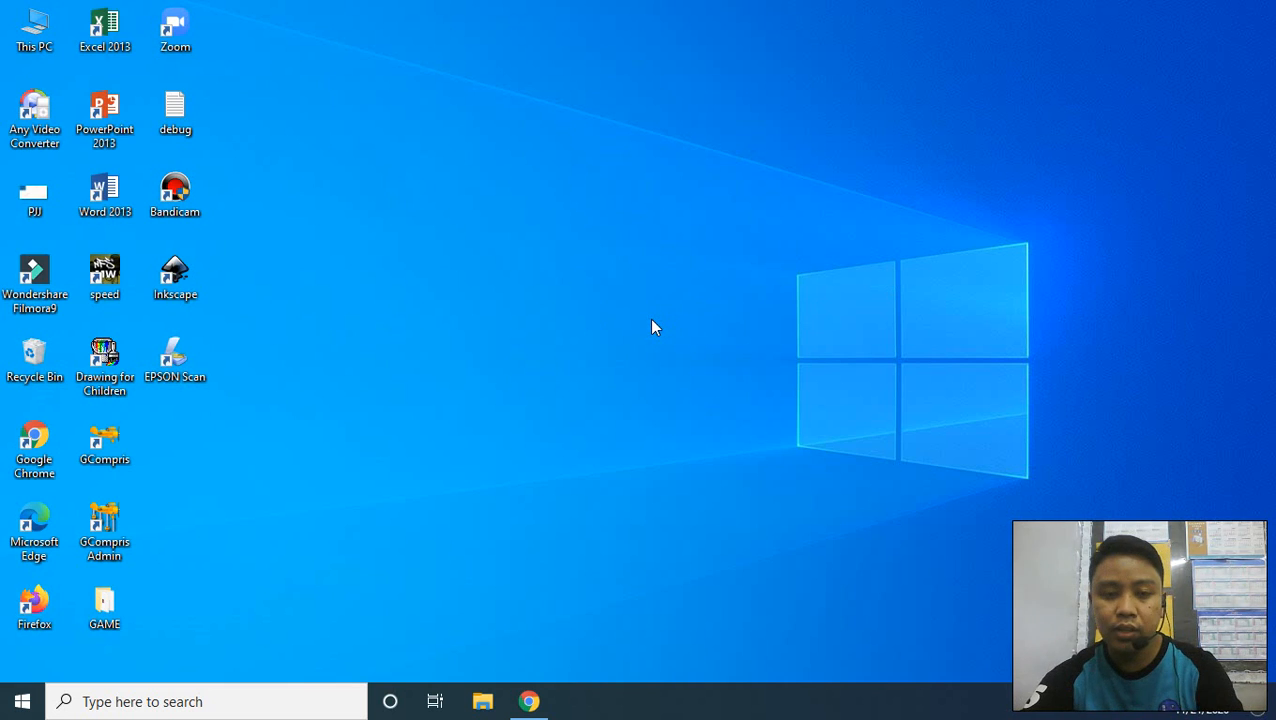